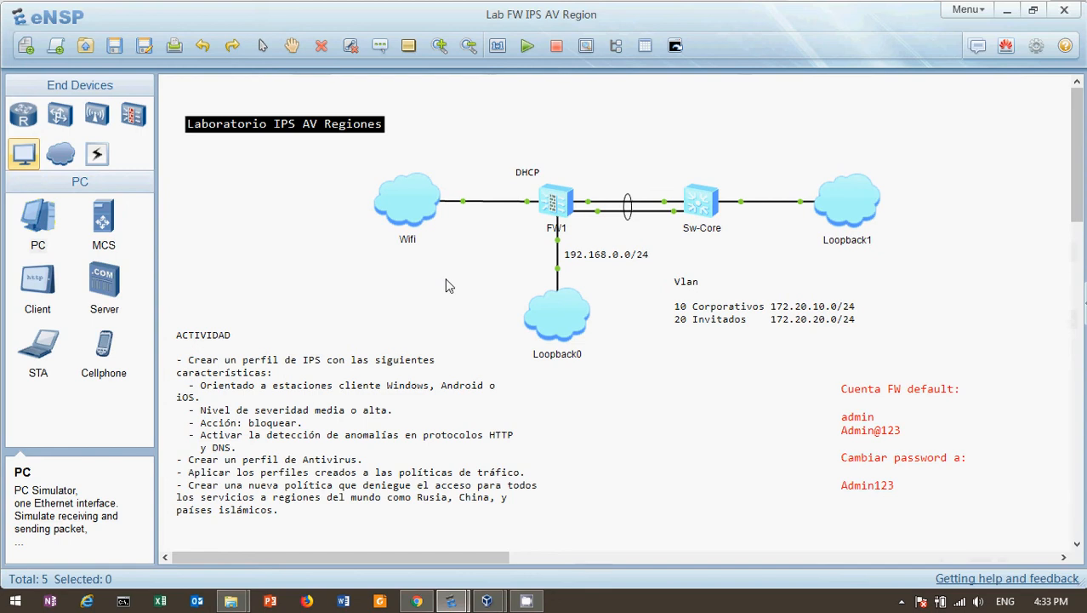
Step: Switch to the Huawei firewall's web console in Chrome and open the list of intrusion prevention profiles
click(489, 602)
click(417, 602)
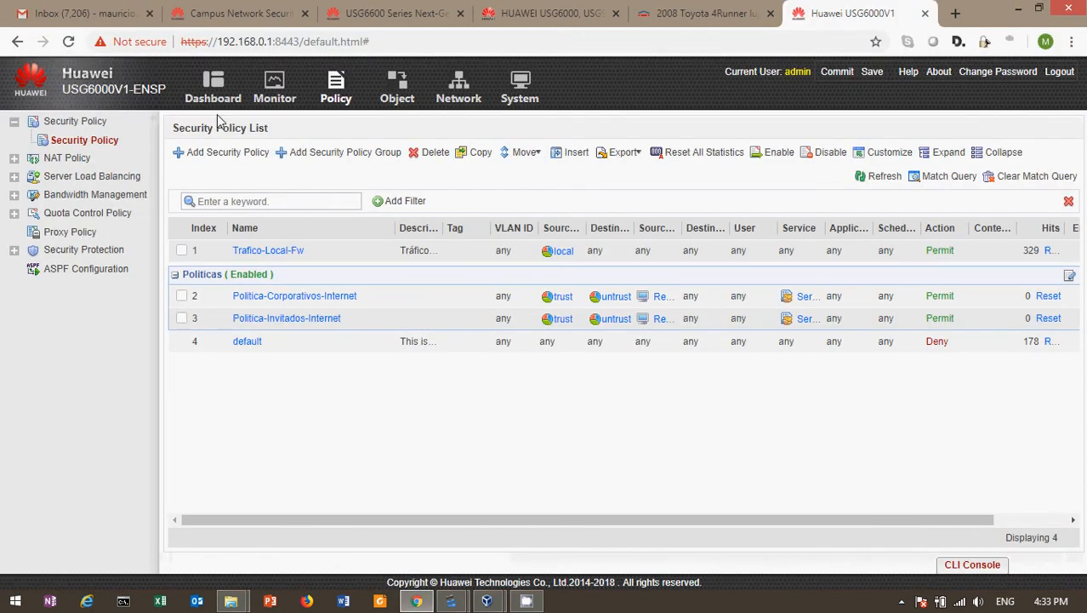
click(213, 90)
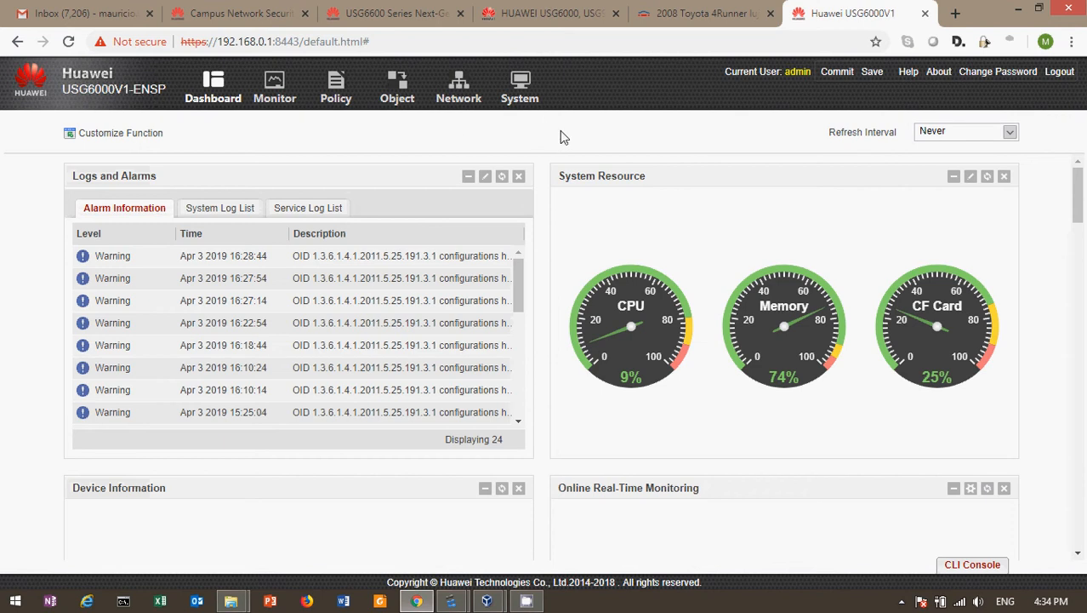
click(382, 94)
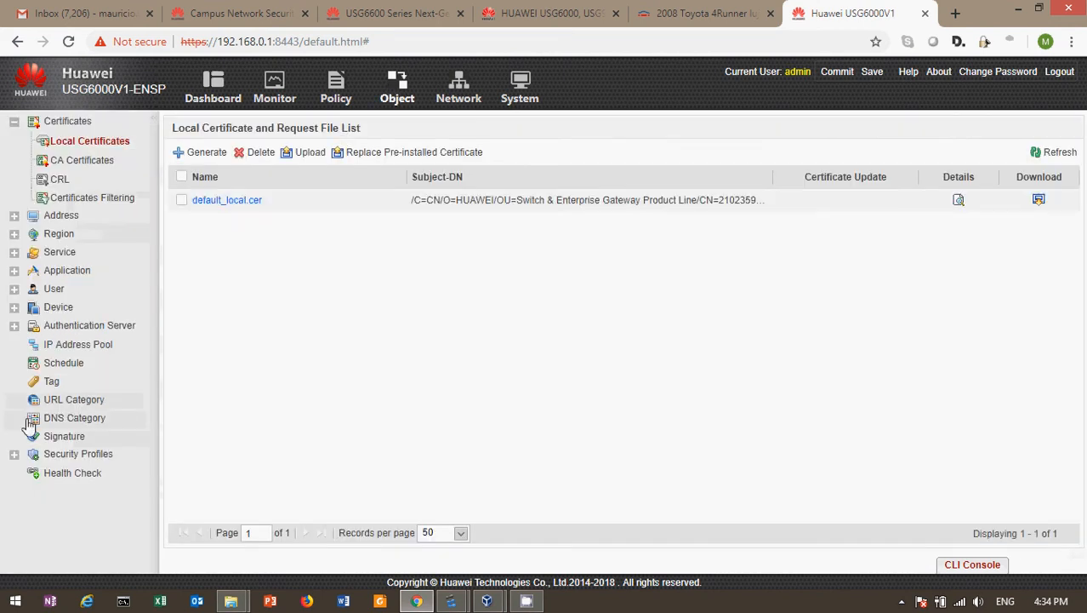
click(57, 458)
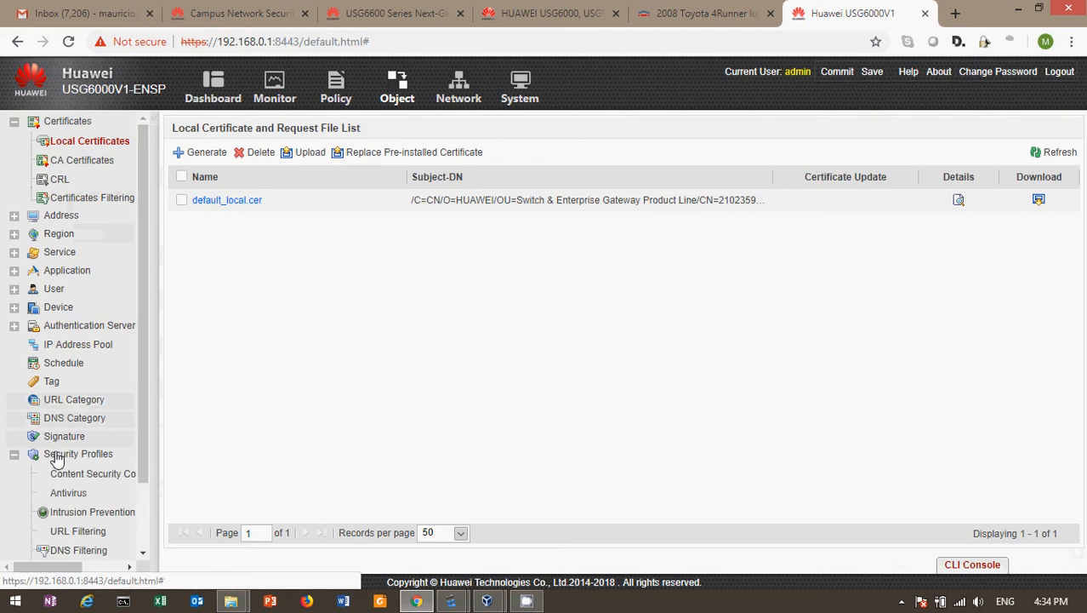
drag(141, 446, 153, 491)
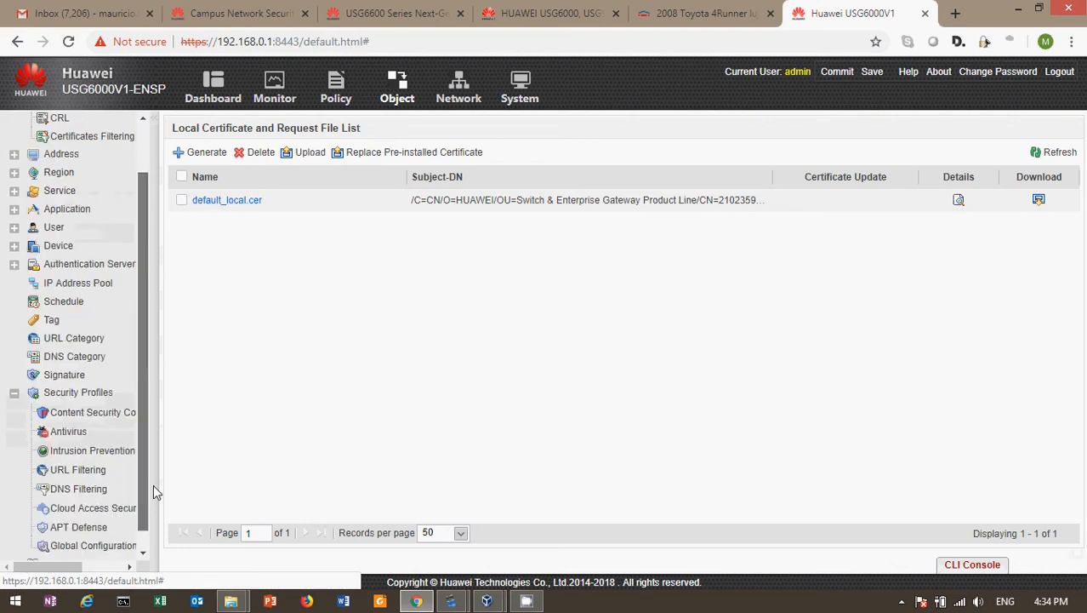
click(94, 451)
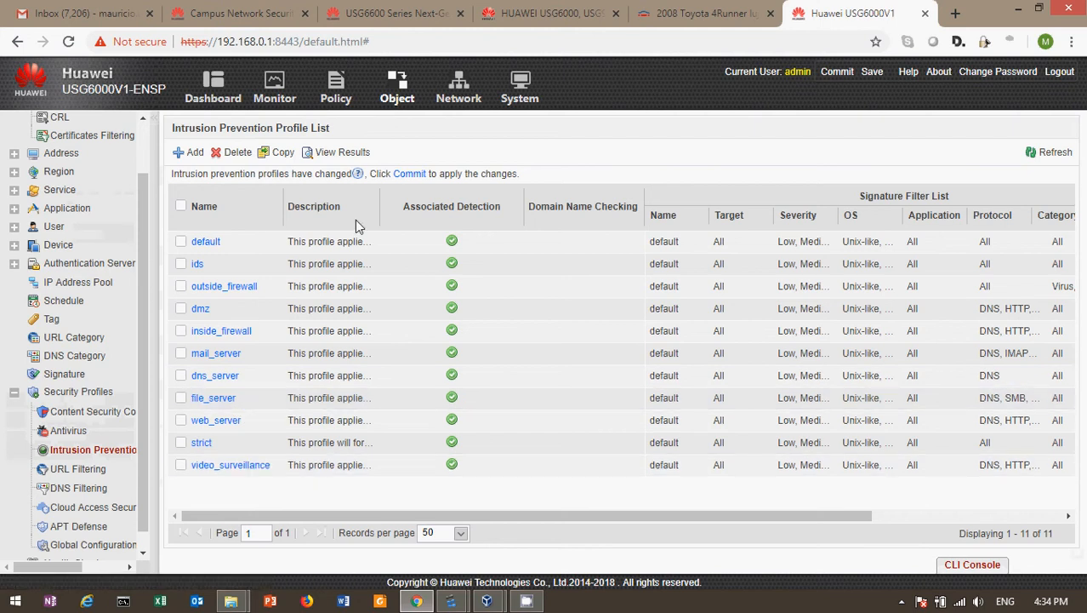
Step: Add a new intrusion prevention profile and name it Perfil_IPS_Empresa
click(182, 153)
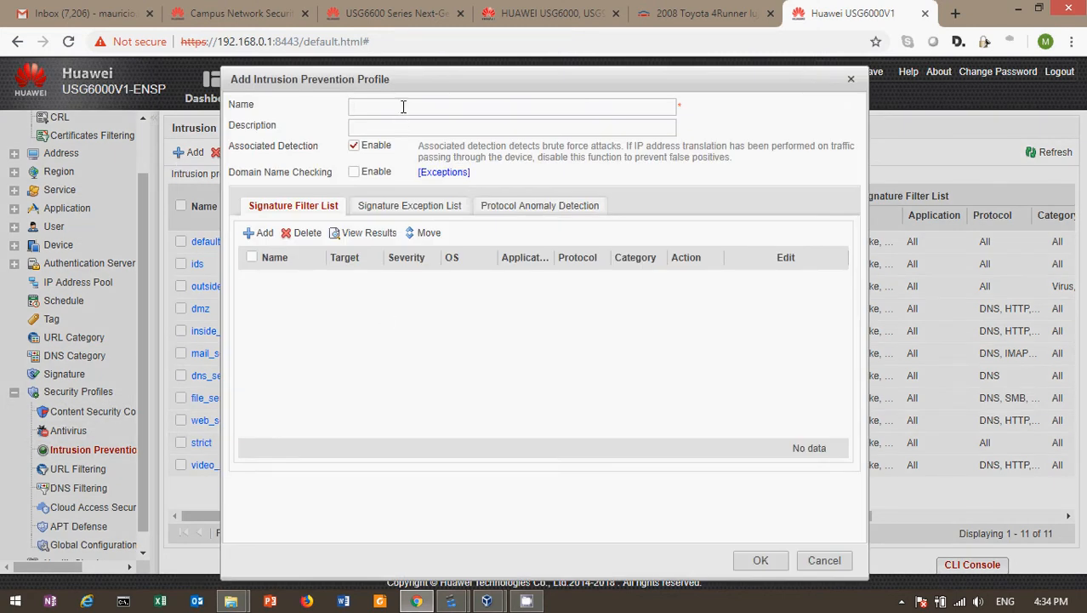
text(Perfil_IPS_EMpresa)
key(BackSpace)
key(BackSpace)
key(BackSpace)
key(BackSpace)
key(BackSpace)
key(BackSpace)
text(mpresa)
Step: Add a signature filter to the profile, limited to Client targets, High and Medium severity, and the Windows, Android and iOS operating systems
click(262, 234)
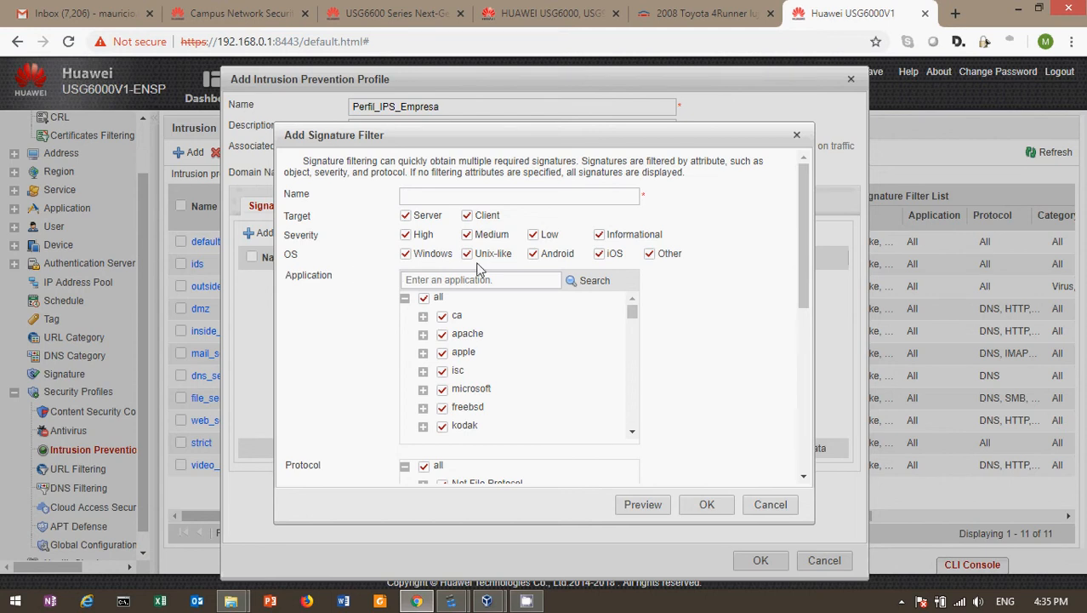
click(406, 217)
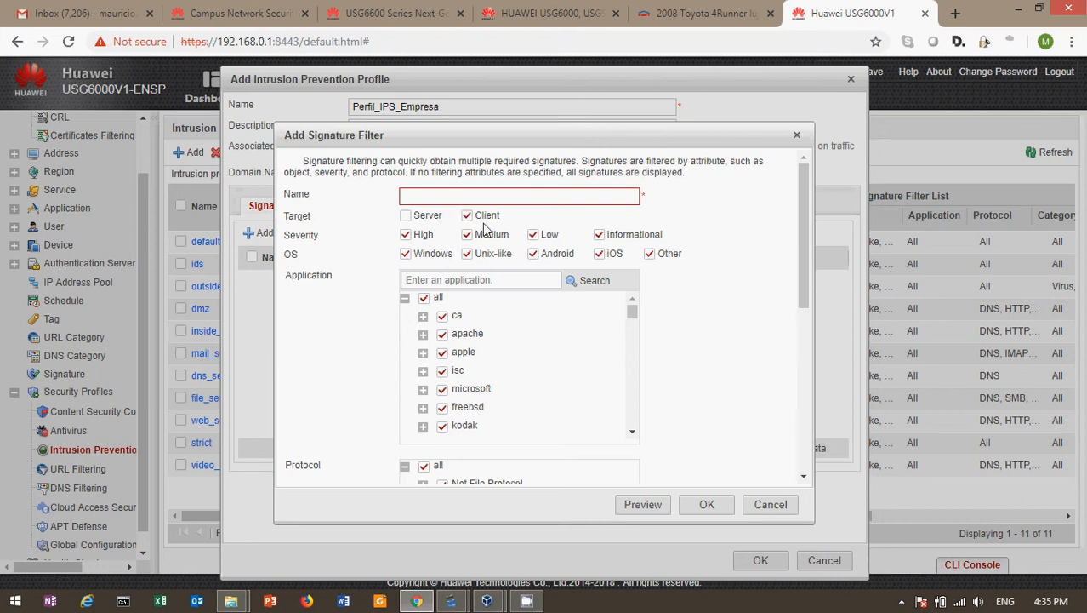
click(531, 237)
click(600, 234)
click(599, 253)
click(470, 253)
click(651, 254)
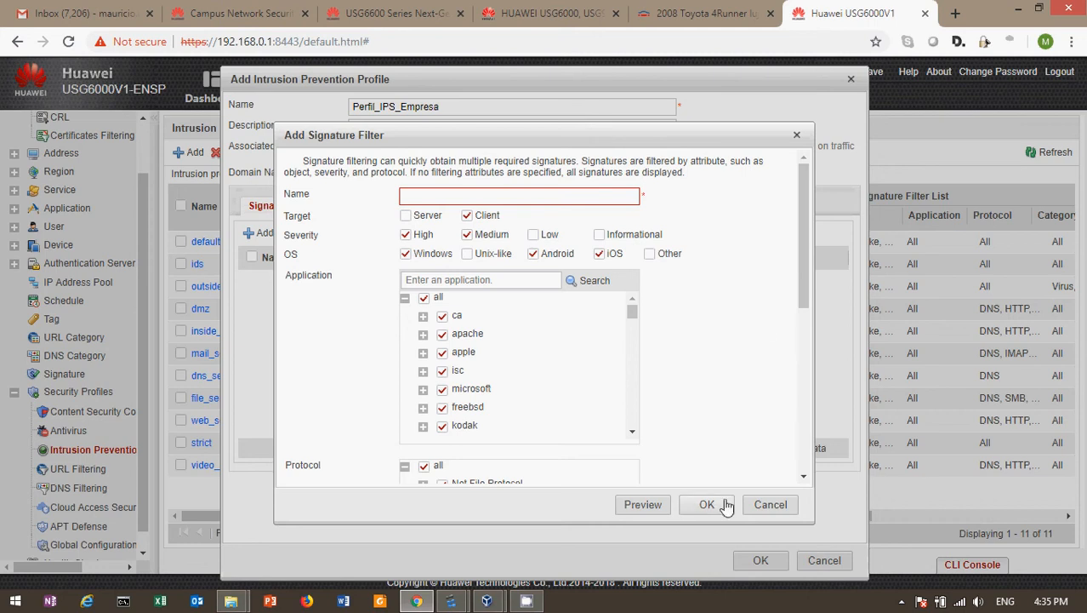
Step: Name the signature filter FiltroSignaturesUsuarios
click(464, 199)
text(F)
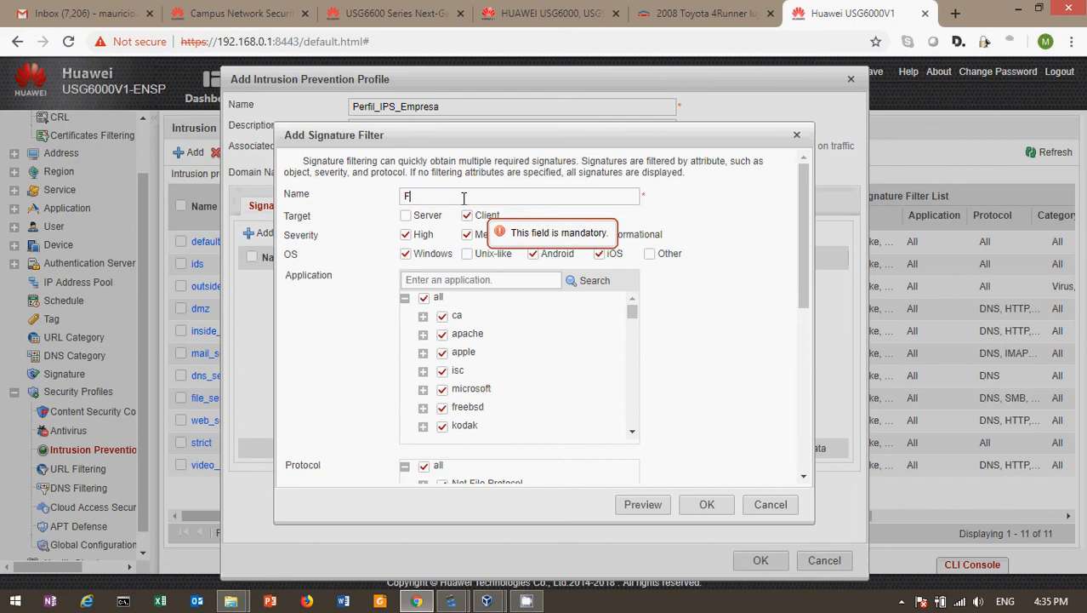
text(iltroSignaturesUsuarios)
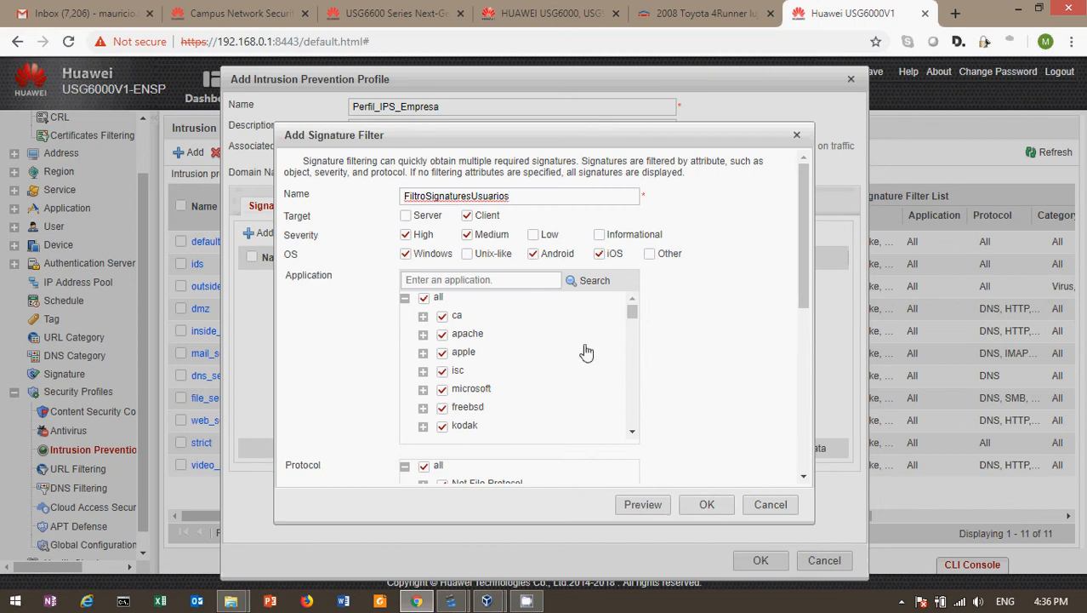
Step: Preview the signatures matching the filter, set the filter's action to Block and save it
click(643, 506)
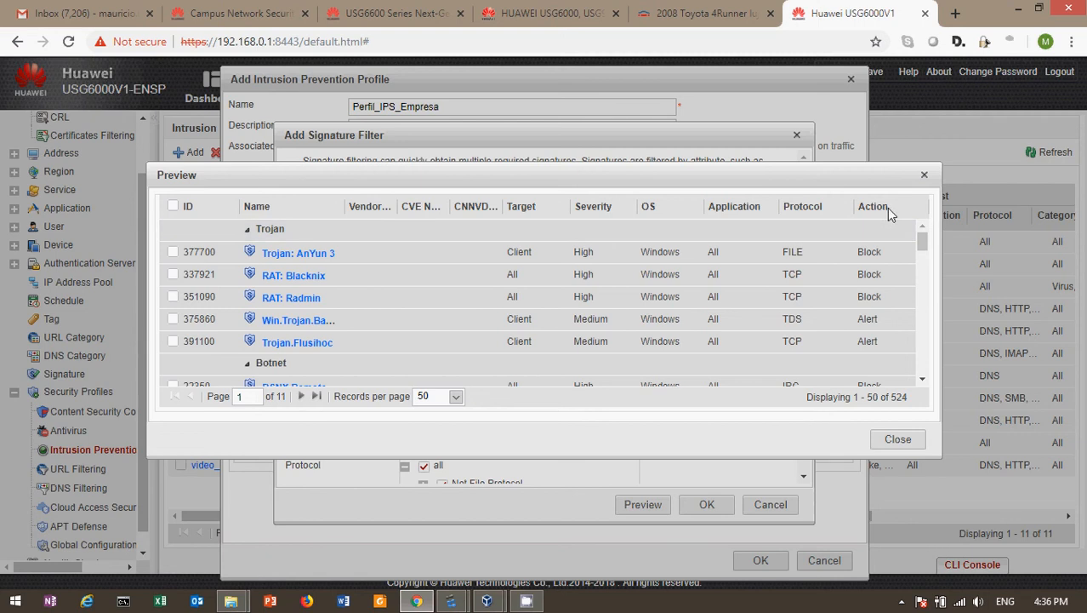
mouse_move(922, 242)
mouse_down()
mouse_move(927, 366)
mouse_move(913, 259)
mouse_move(920, 228)
mouse_up()
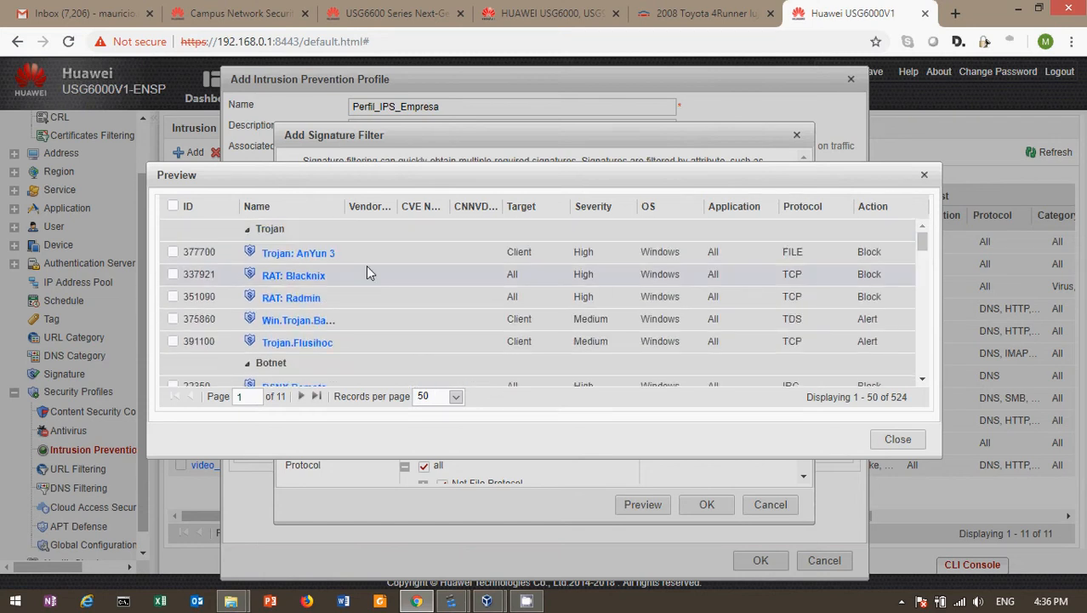
click(899, 440)
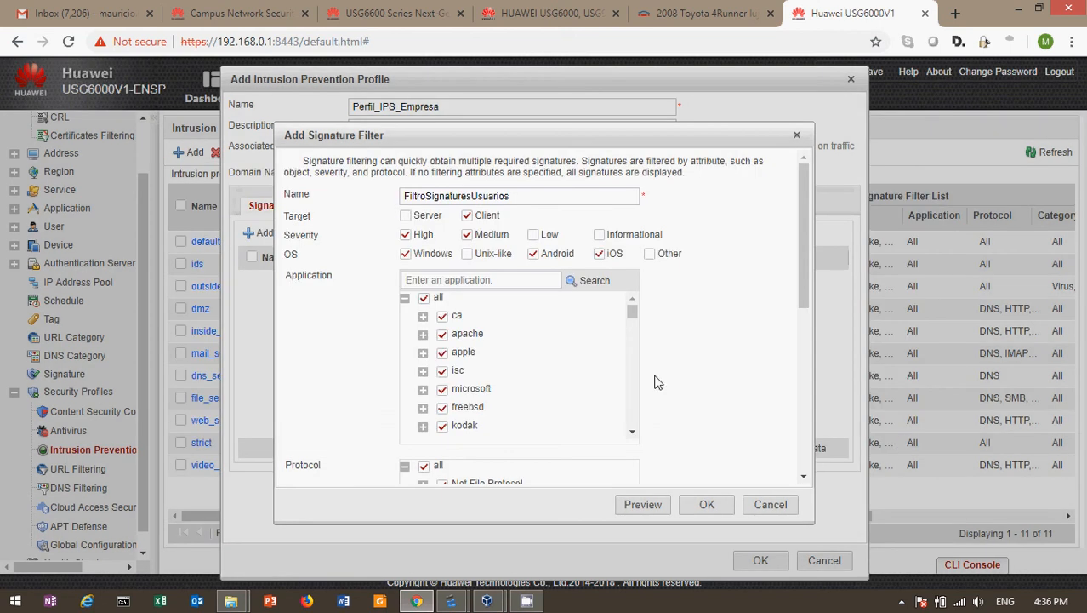
drag(807, 253, 841, 450)
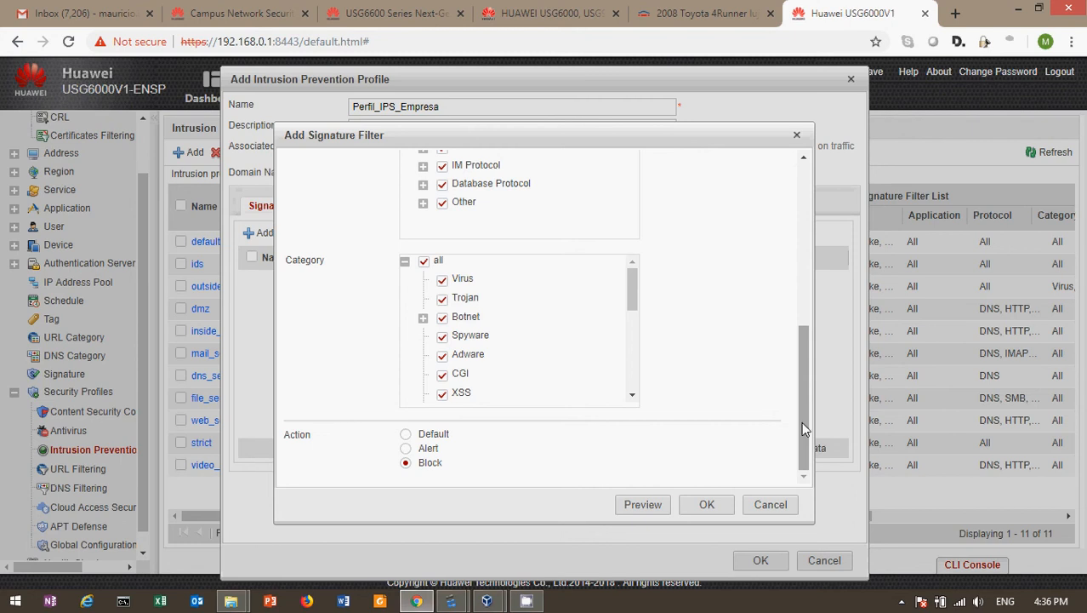
click(707, 504)
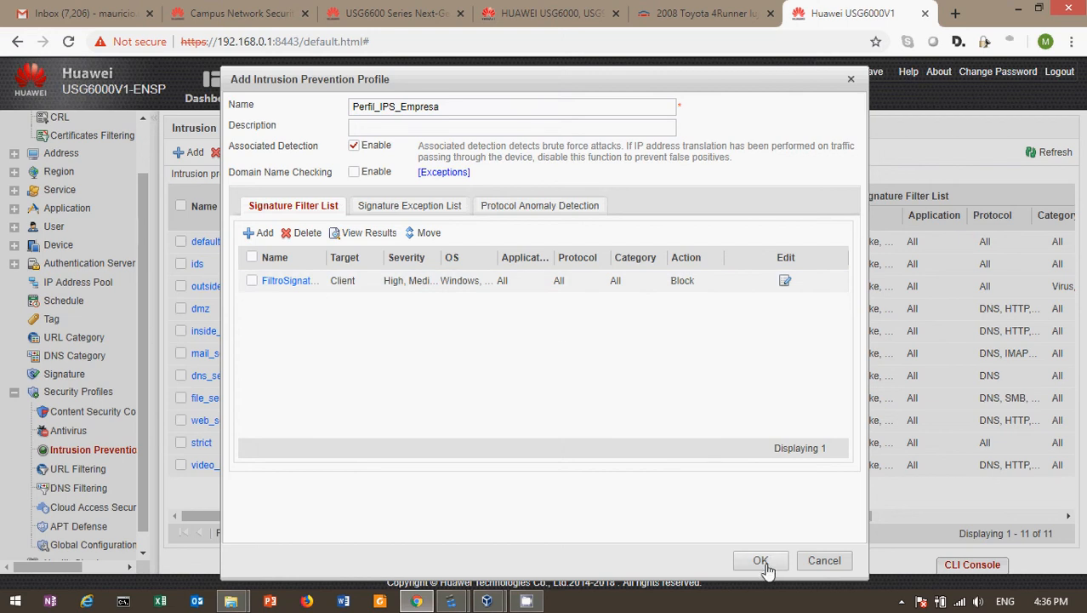
Step: Enable the HTTP protocol anomaly checks SSH over HTTP, Host, X-Online-Host and X-Forwarded-For in the profile
click(430, 214)
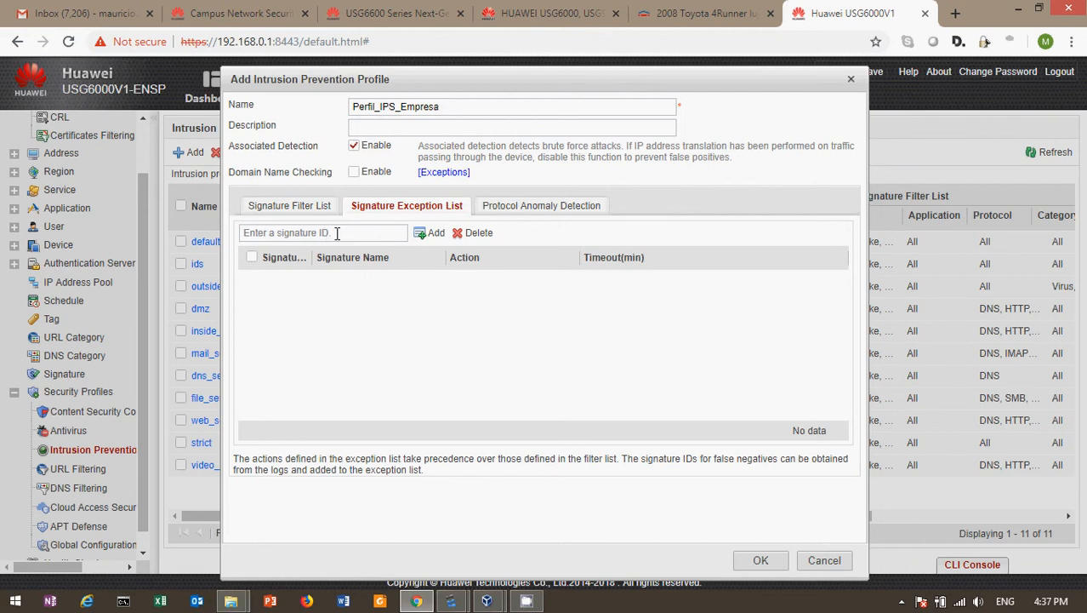
click(536, 213)
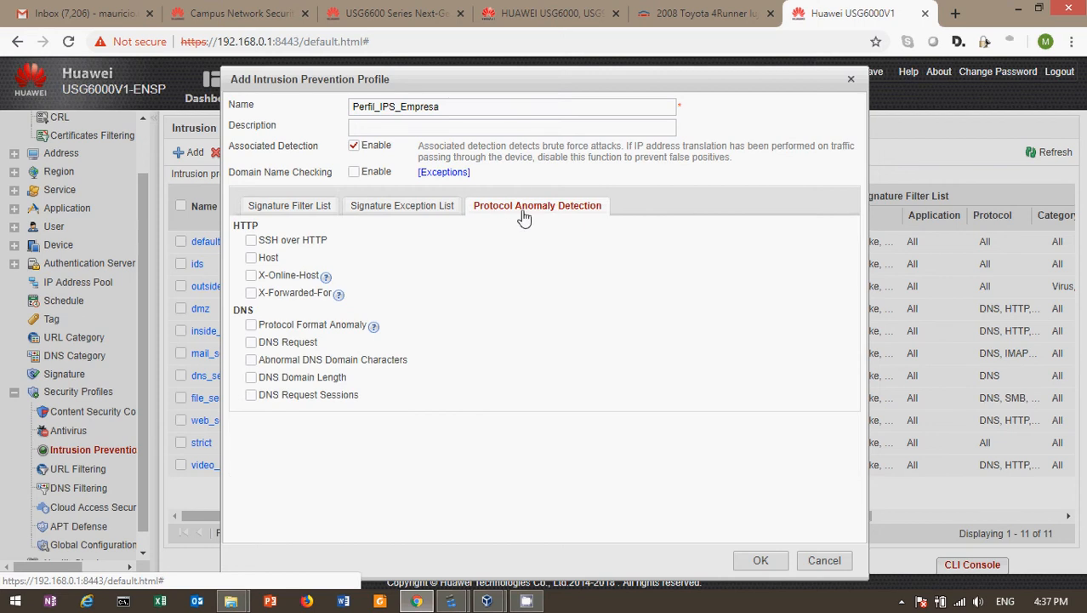
click(251, 241)
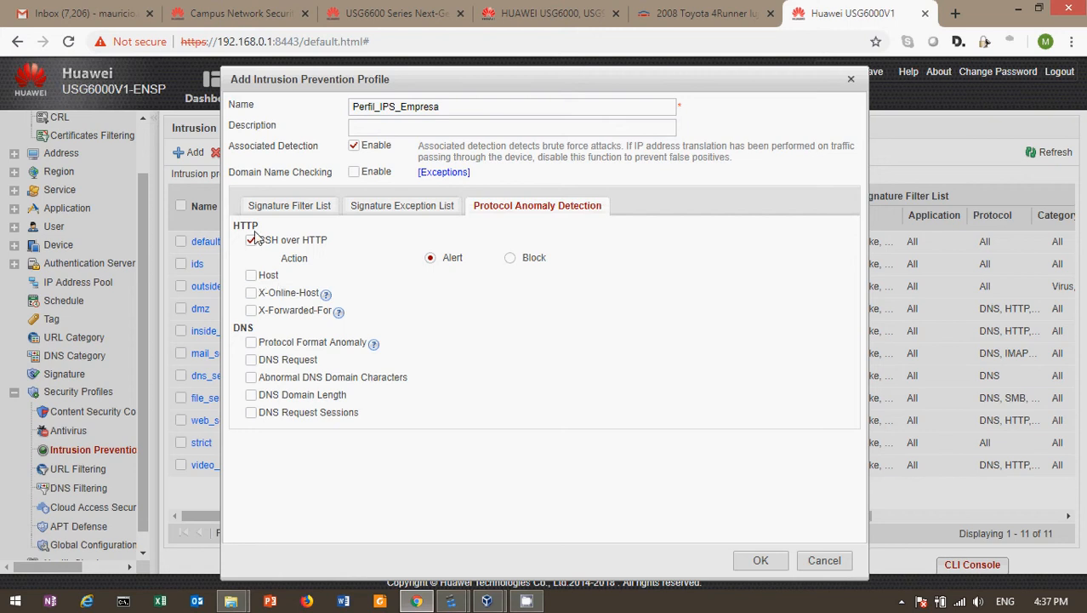
click(251, 275)
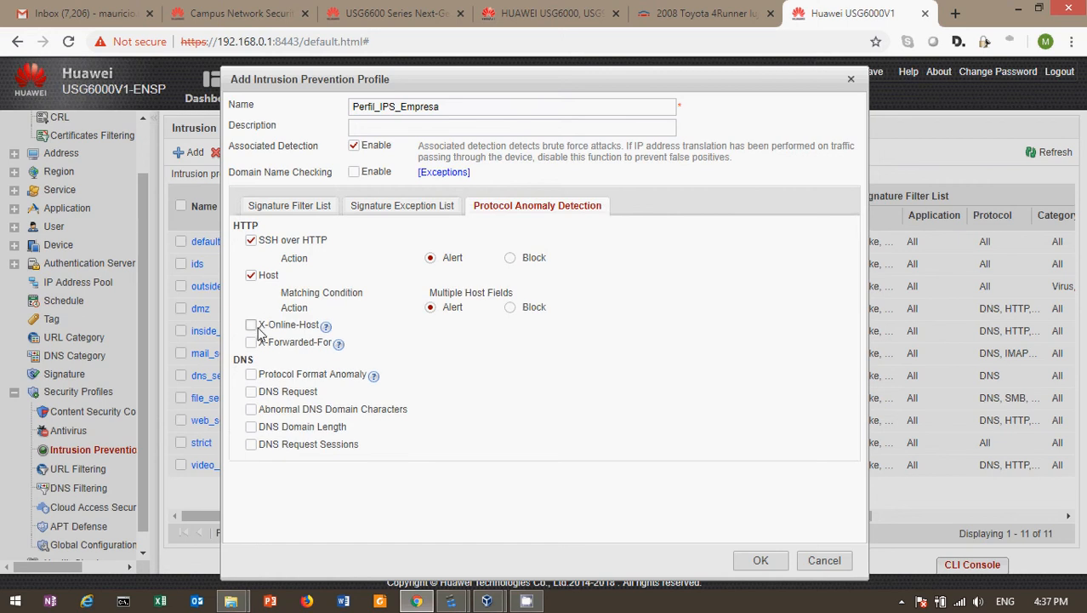
click(258, 326)
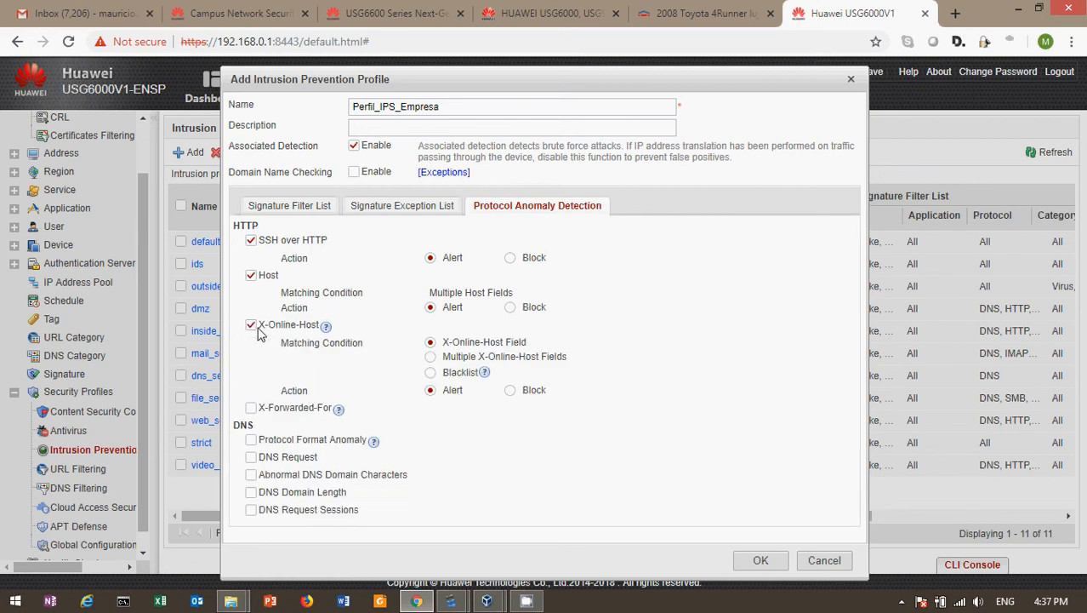
click(251, 409)
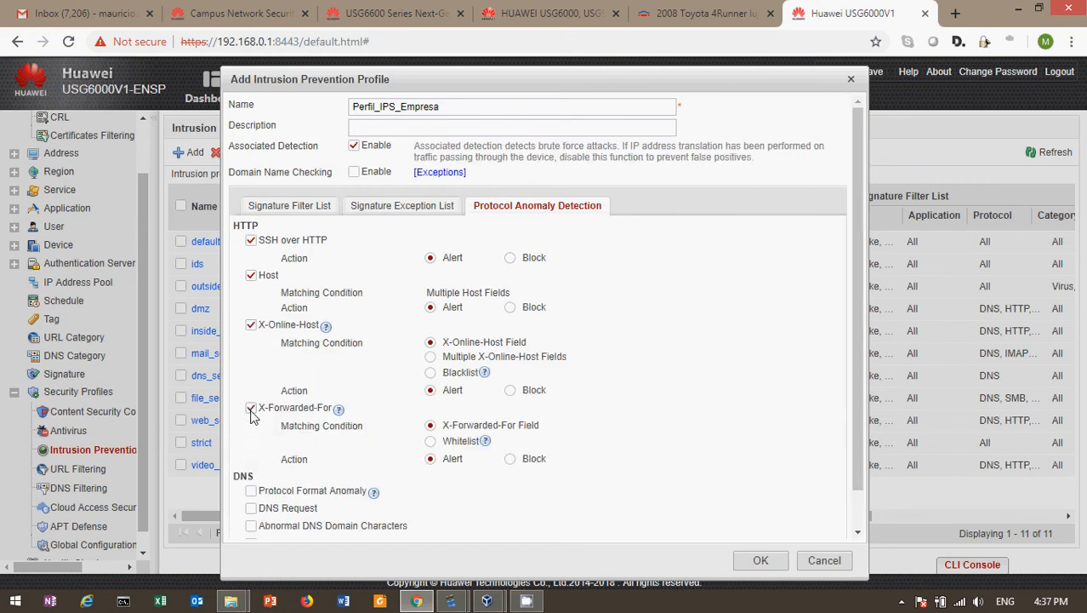
Step: Enable the DNS checks Protocol Format Anomaly, DNS Request, Abnormal DNS Domain Characters, DNS Domain Length and DNS Request Sessions, and save the profile
click(251, 491)
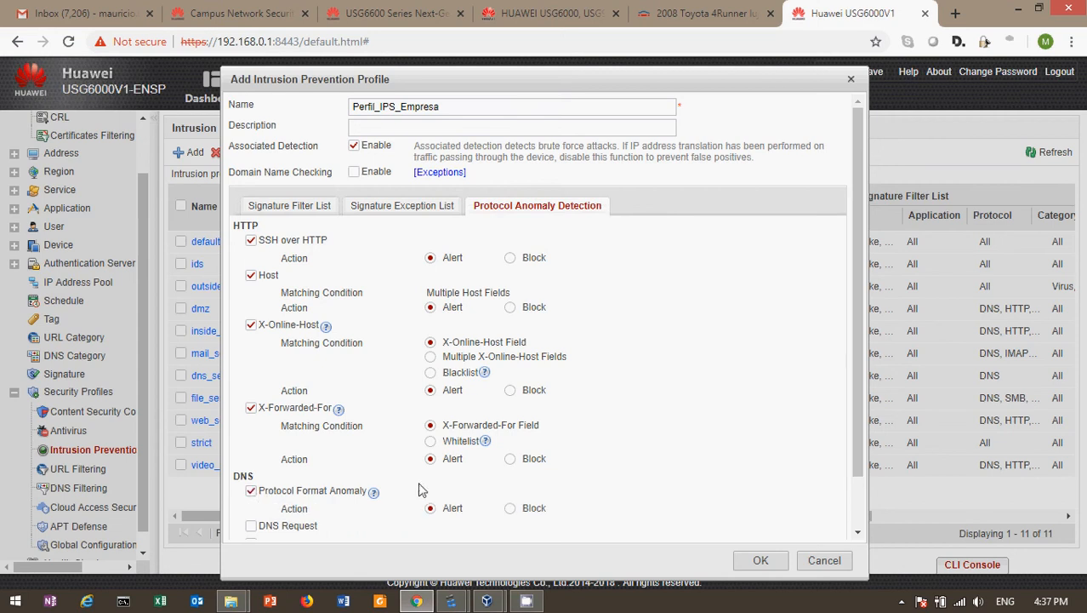
drag(861, 302, 872, 401)
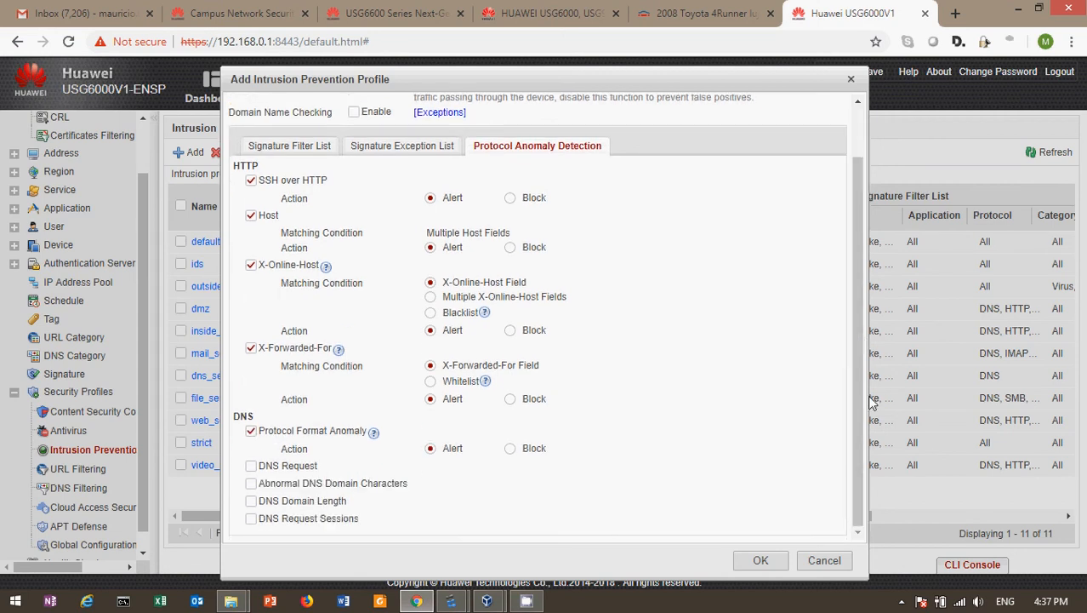
click(251, 465)
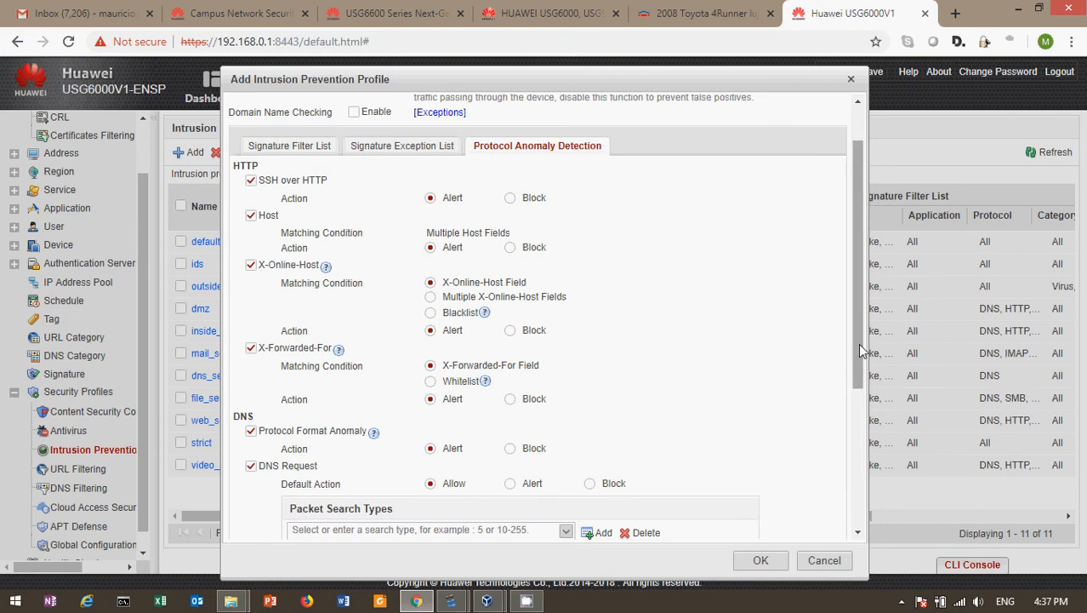
drag(861, 349, 879, 491)
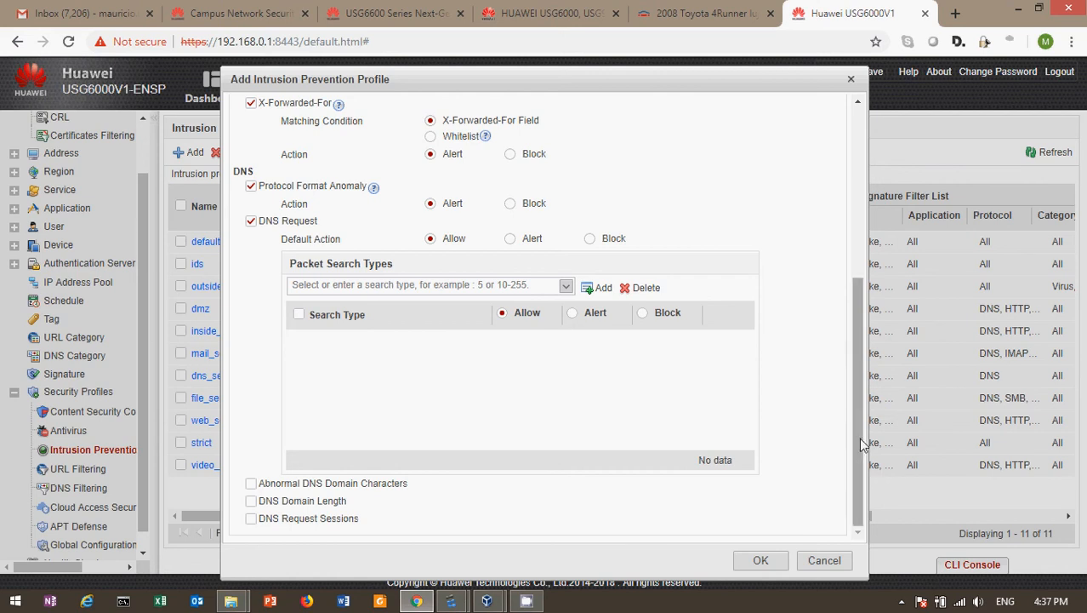
click(251, 484)
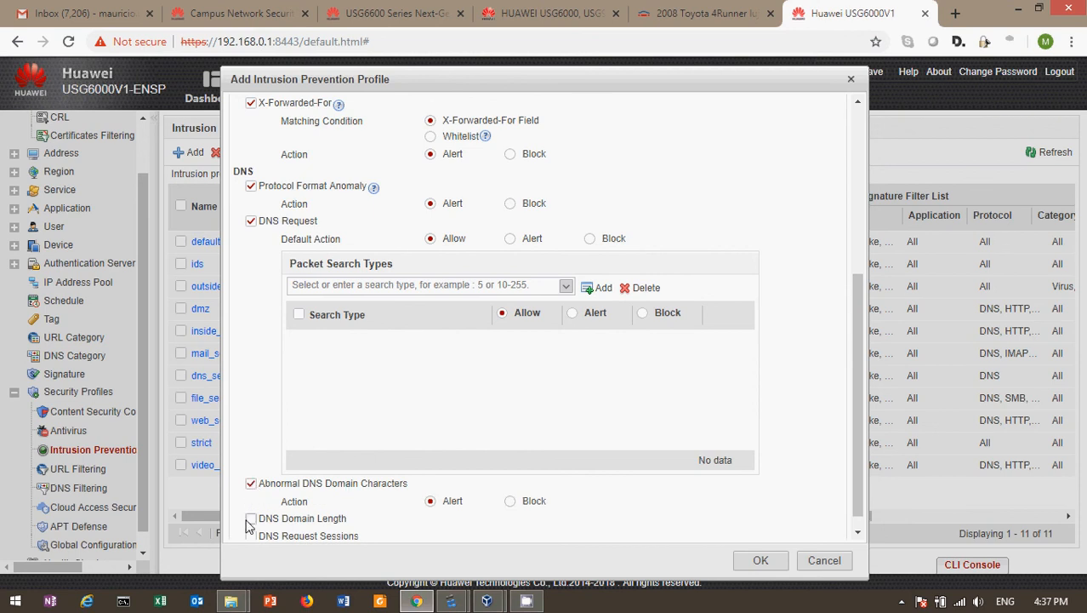
click(251, 519)
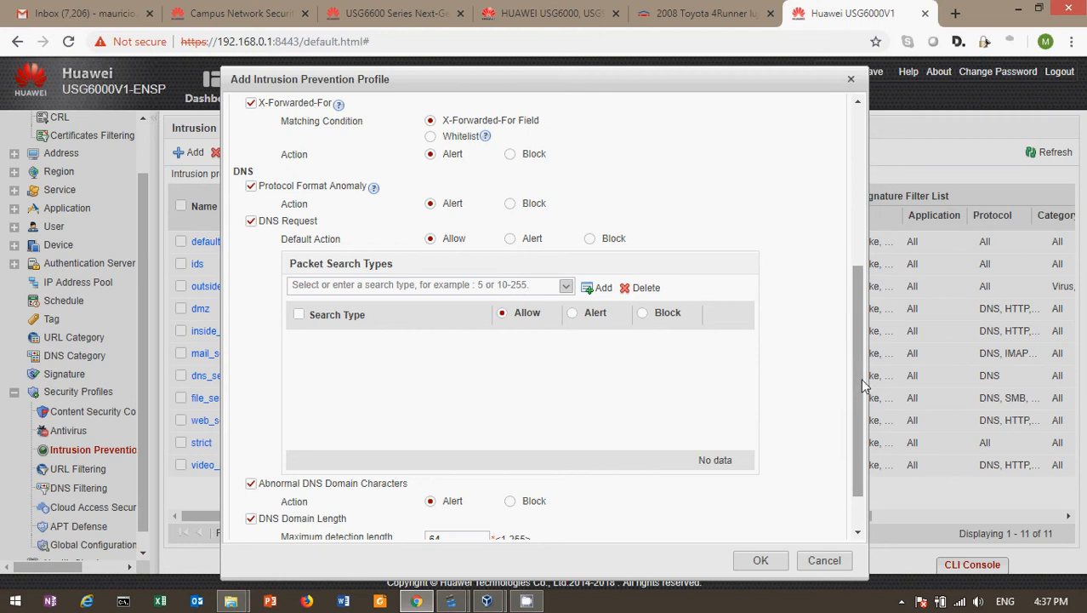
drag(862, 386, 818, 521)
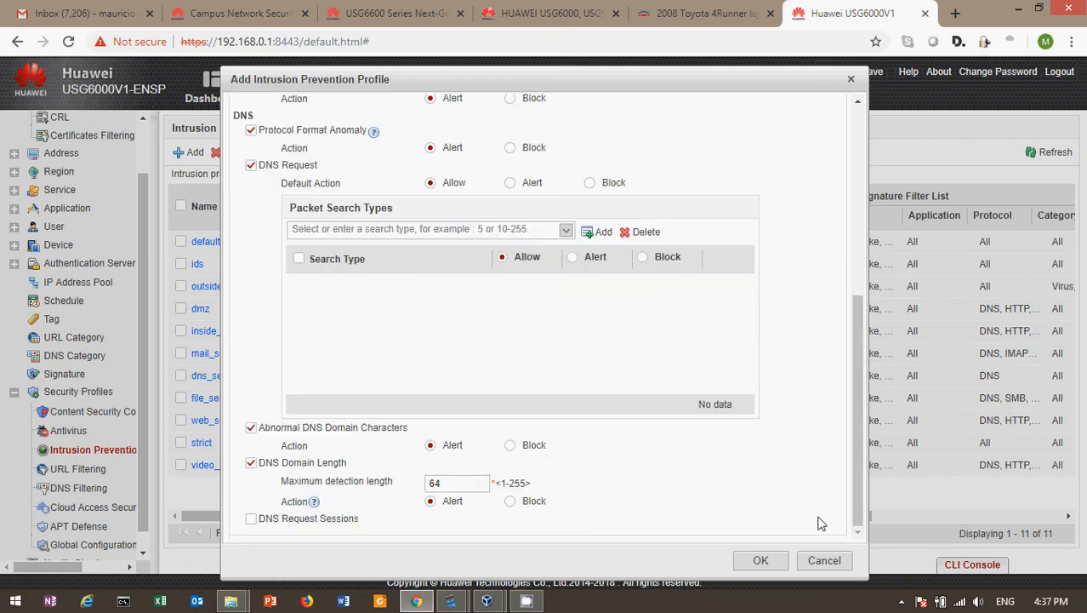
click(252, 519)
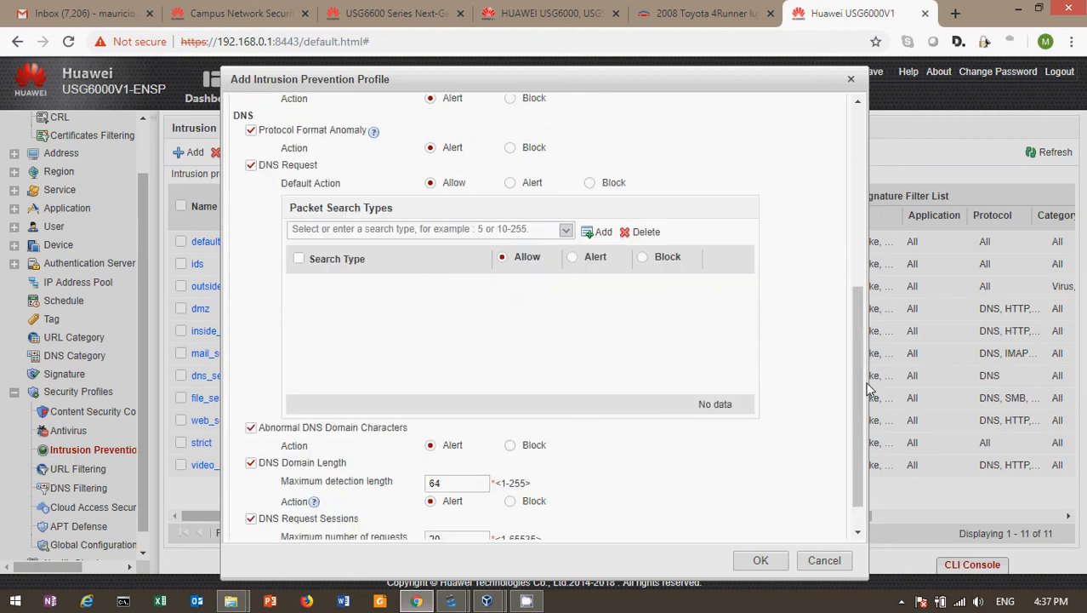
drag(862, 400, 848, 232)
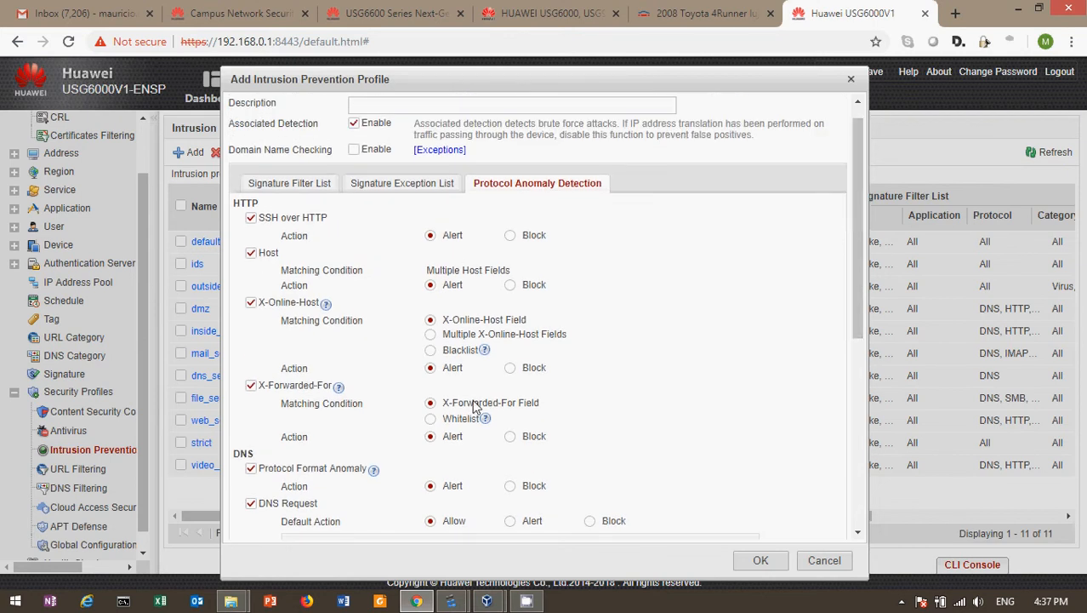
click(760, 560)
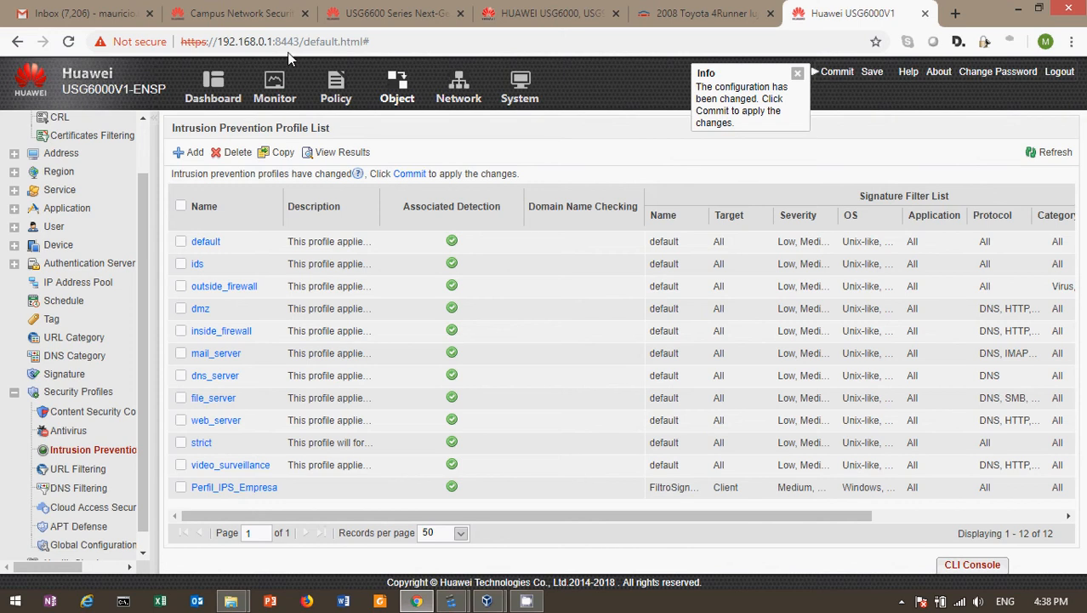
Step: Assign the intrusion prevention profile Perfil_IPS_Empresa to the security policy Politica-Corporativos-Internet and save the policy
click(336, 88)
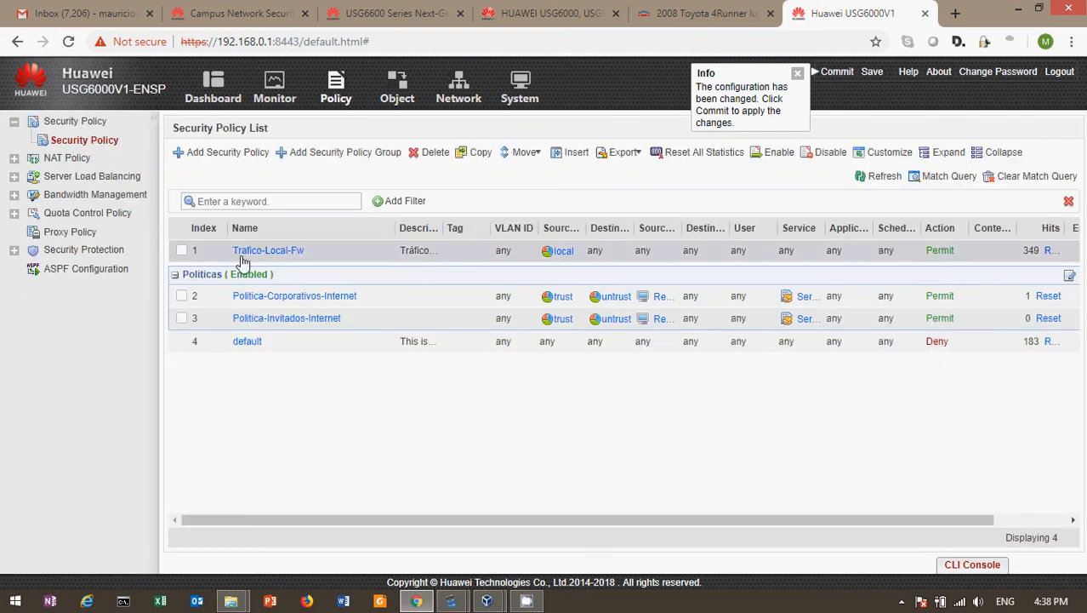
click(290, 299)
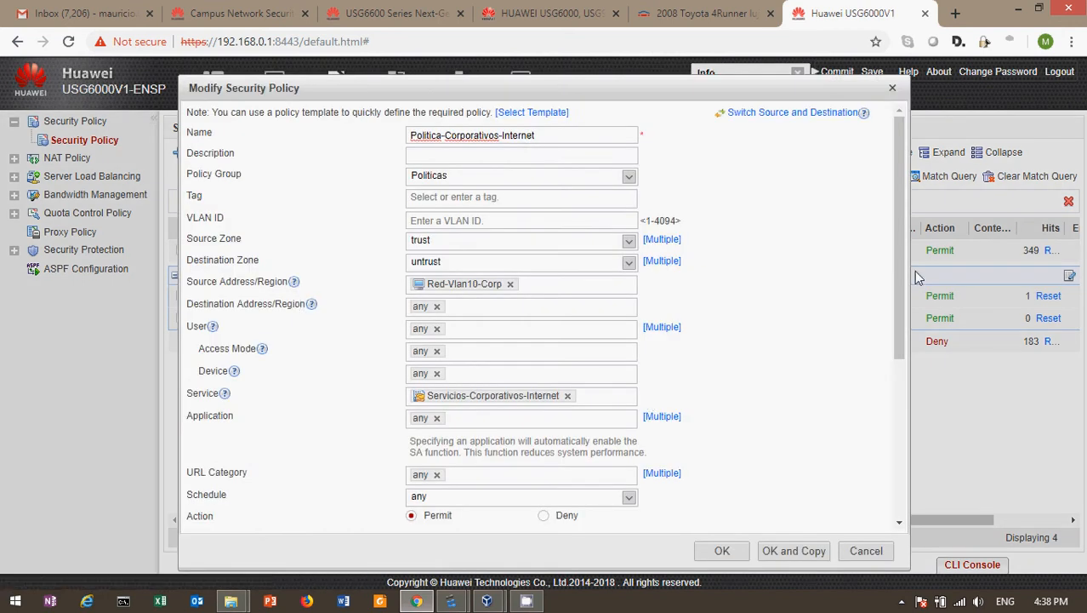
drag(900, 274, 922, 406)
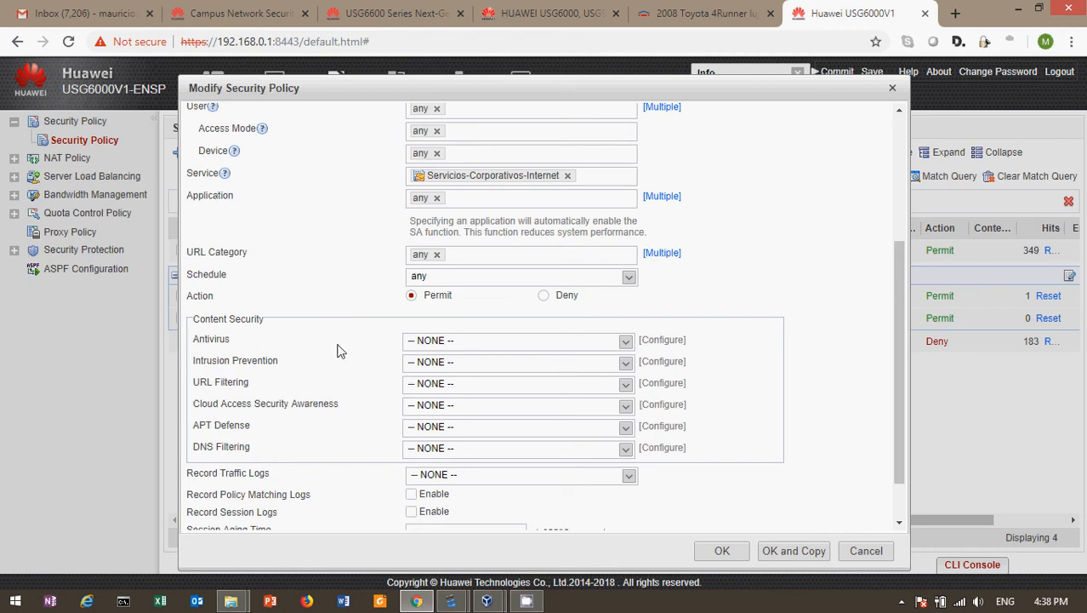
click(626, 363)
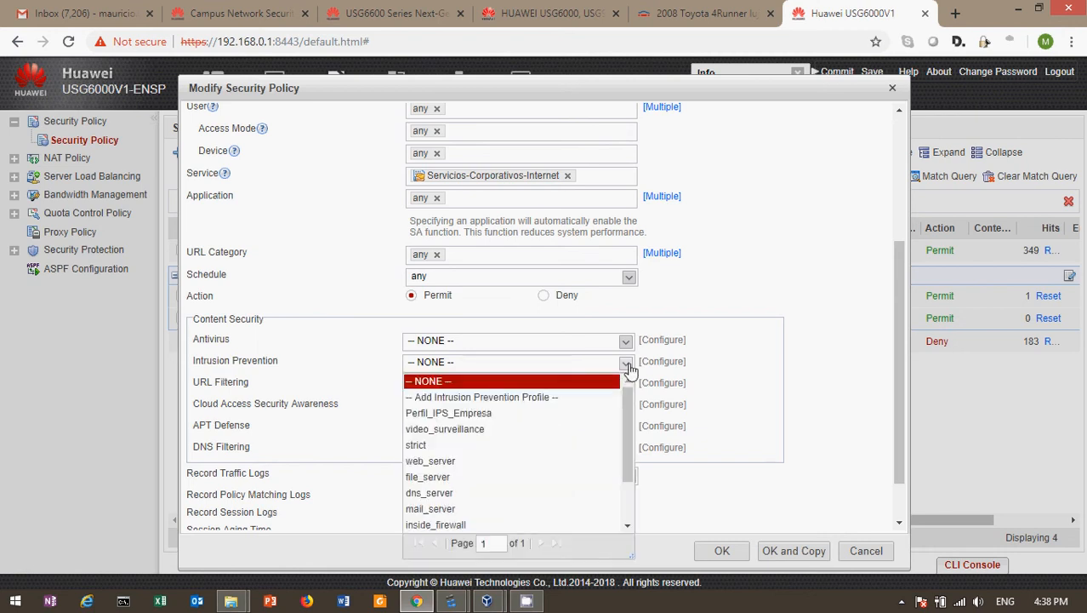
click(471, 414)
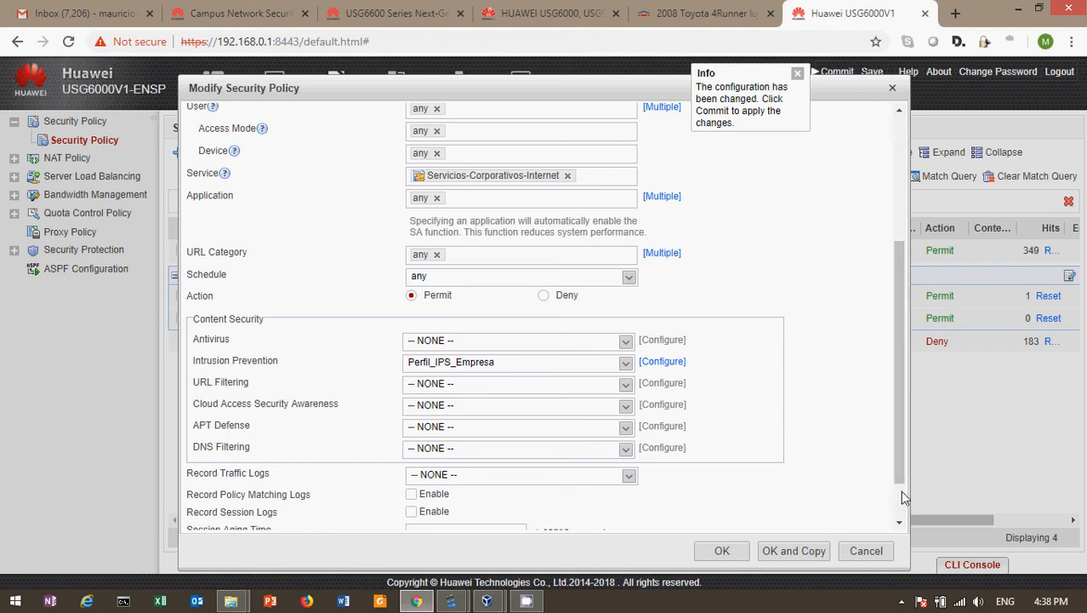
scroll(902, 496, down, 2)
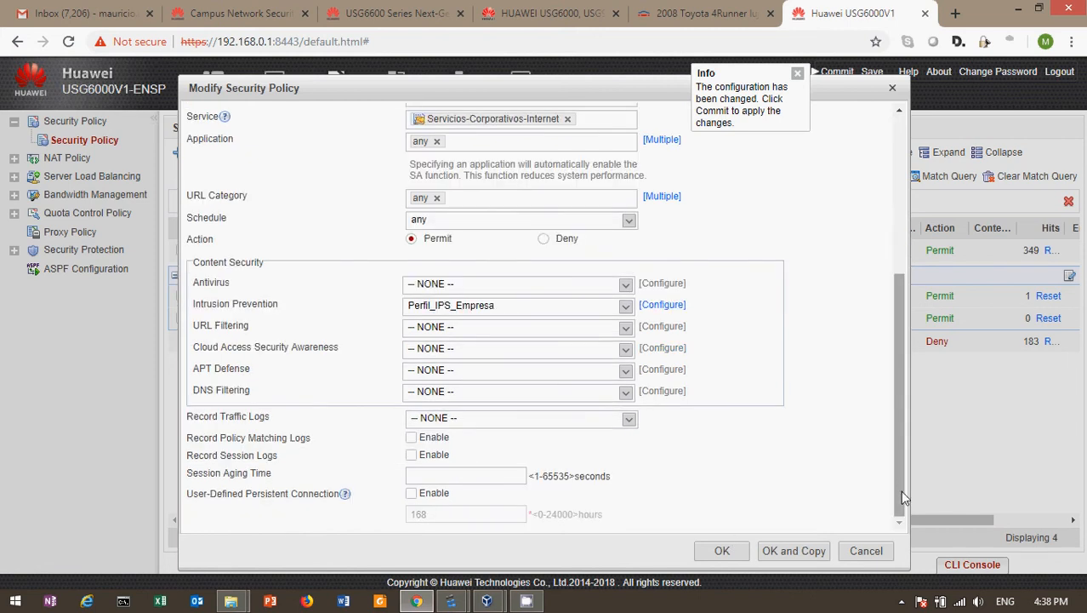
click(715, 551)
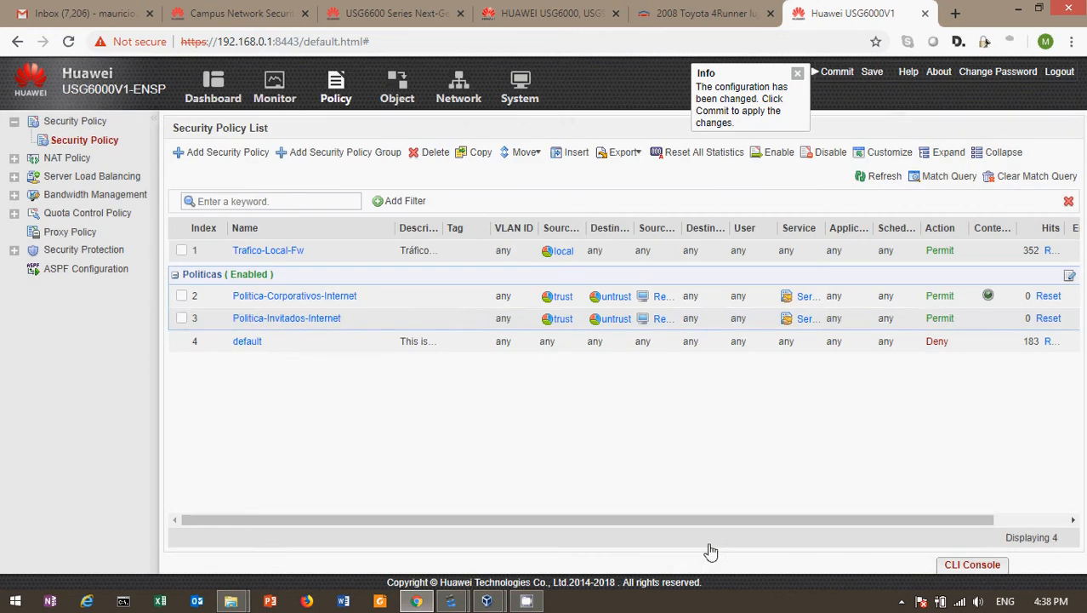
Step: Assign the intrusion prevention profile Perfil_IPS_Empresa to the security policy Politica-Invitados-Internet and save the policy
click(265, 320)
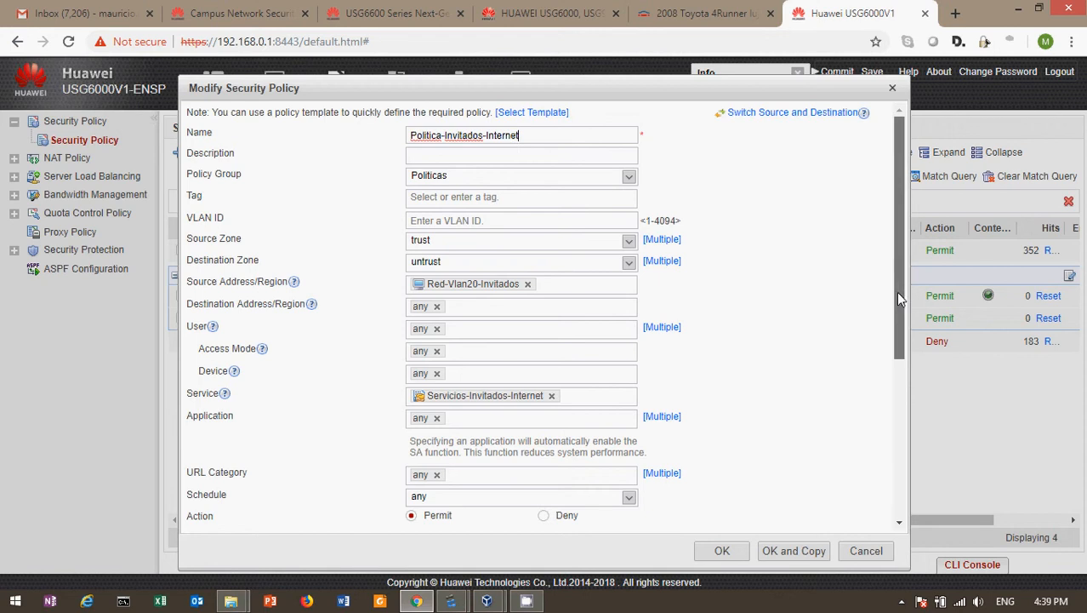
drag(899, 298, 899, 446)
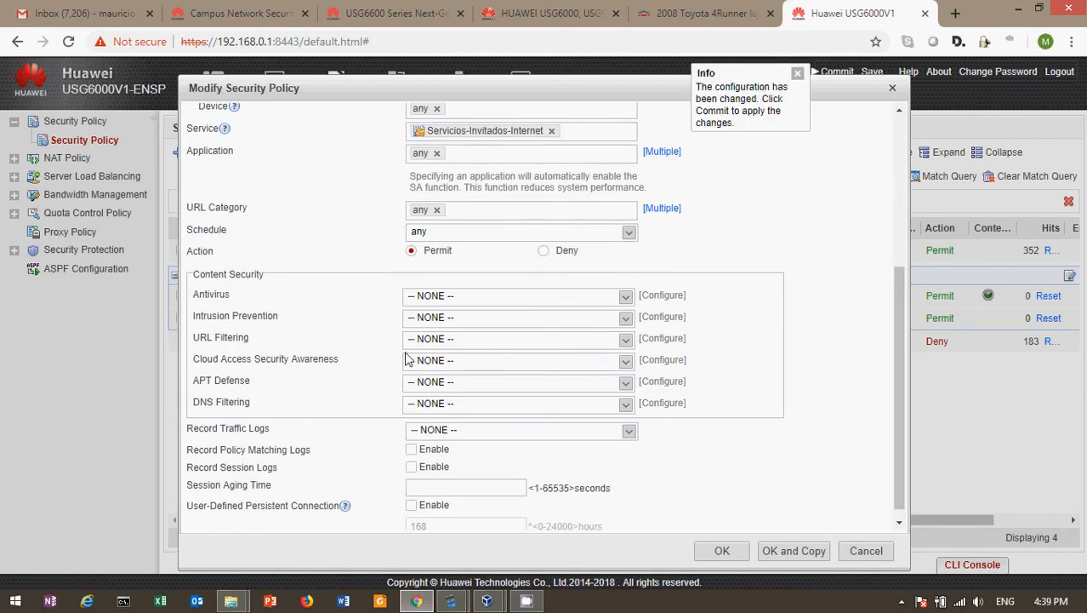
click(515, 327)
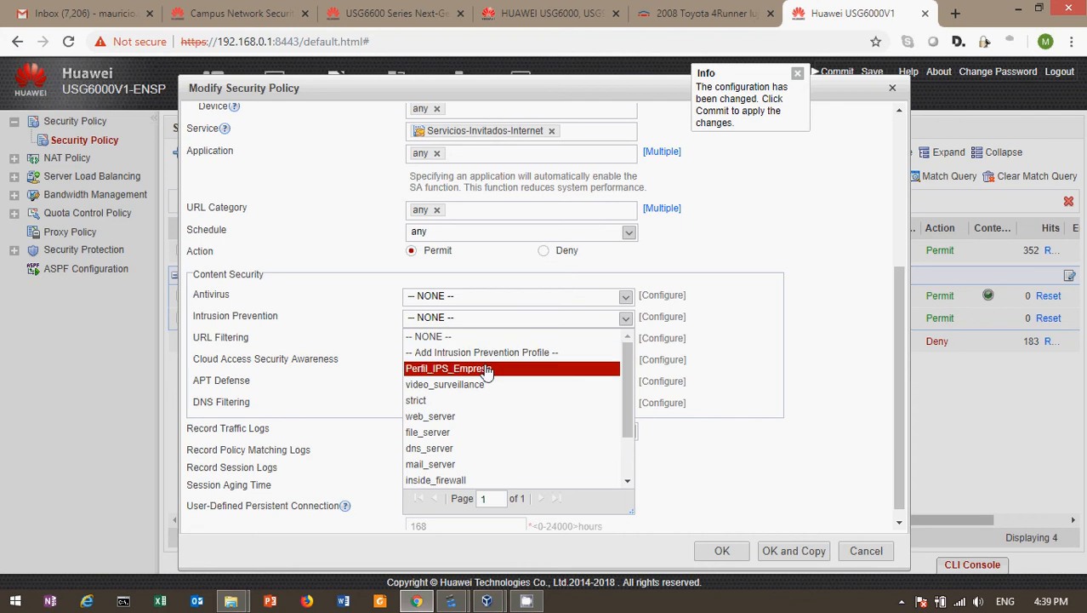
click(487, 368)
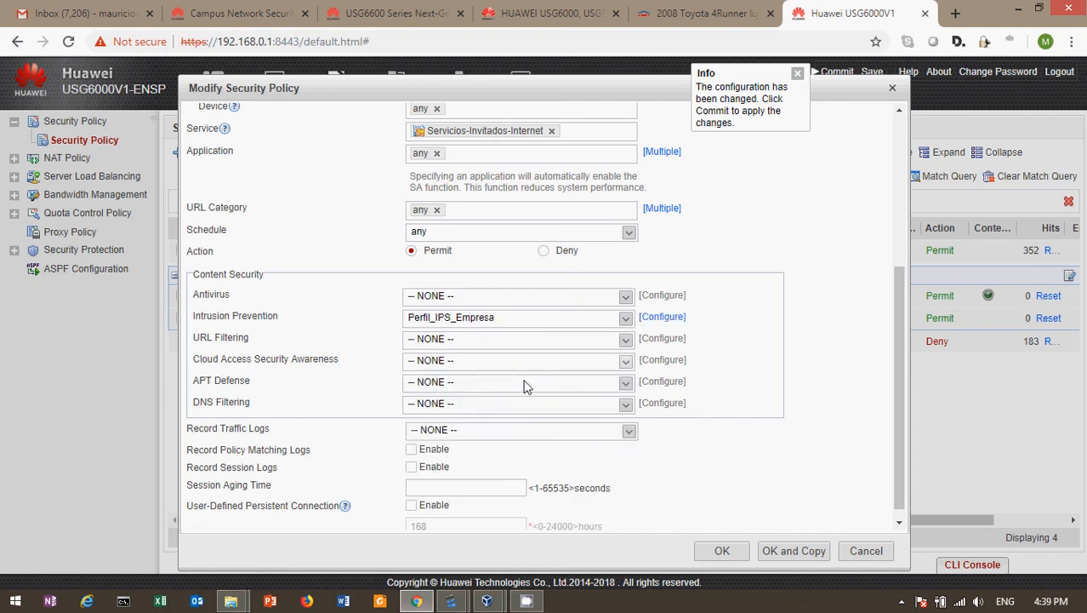
click(722, 550)
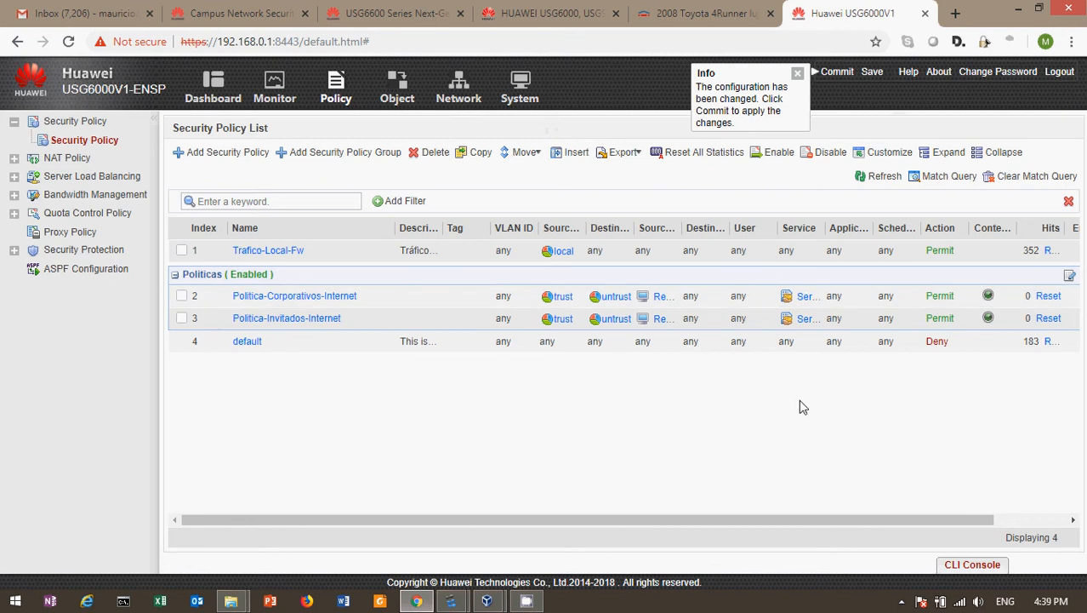
mouse_move(987, 305)
Step: Open the antivirus profile list among the security profiles and commit the pending configuration changes
click(402, 87)
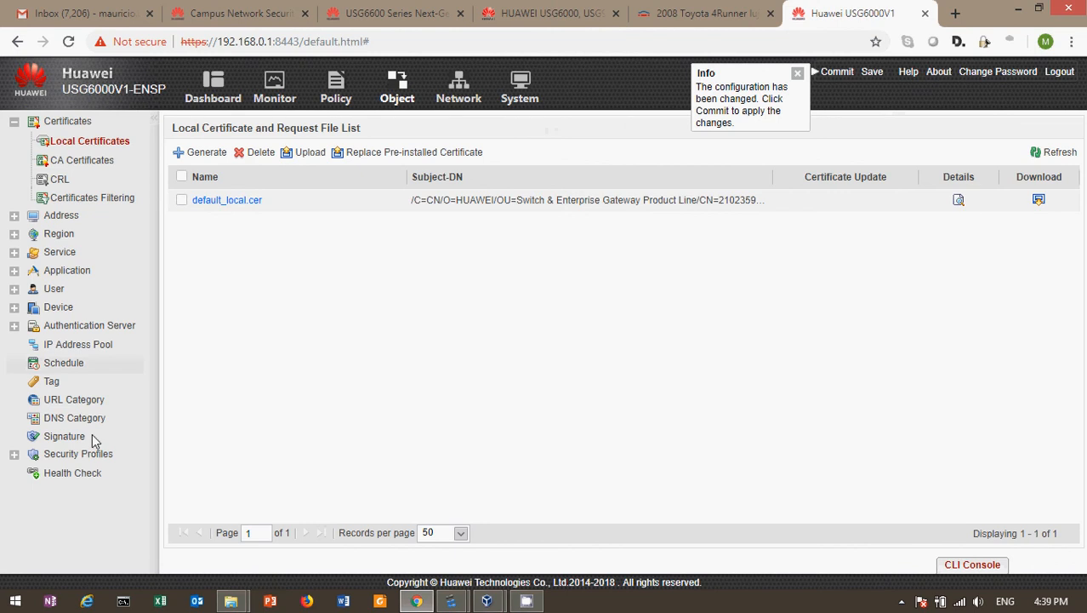
click(14, 454)
click(67, 493)
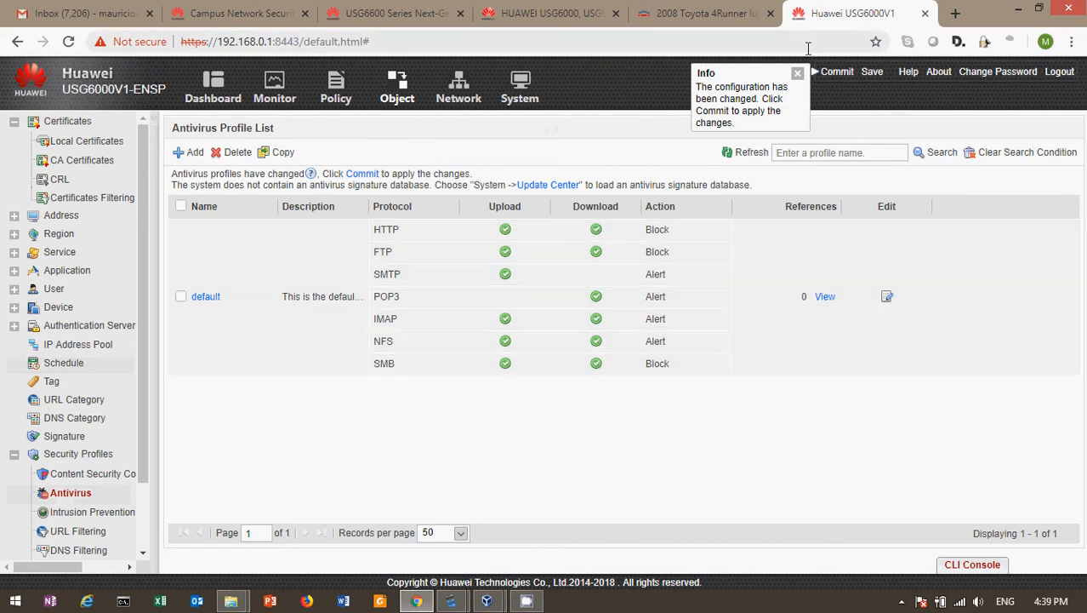
click(843, 76)
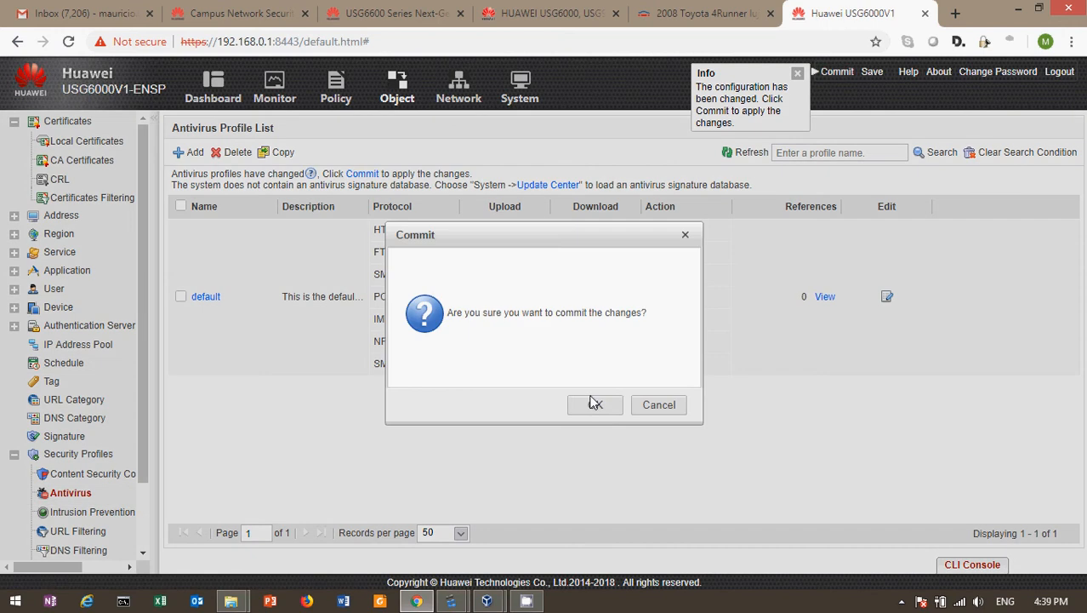
click(598, 407)
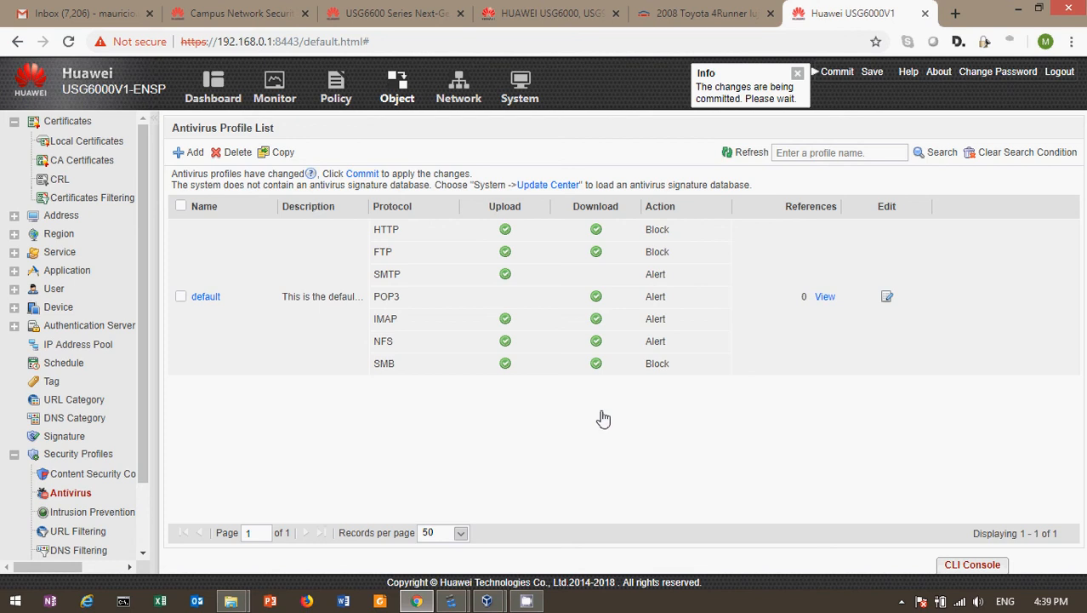
Step: Start a new antivirus profile and name it Perfil_AVEmpresa
click(191, 154)
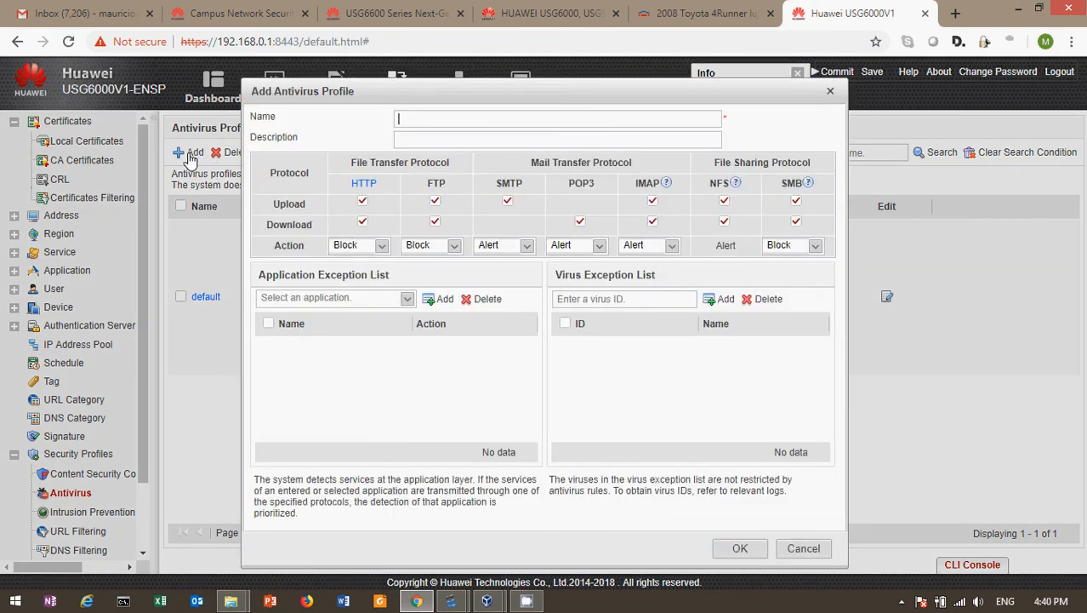
click(431, 118)
text(Perfil_AV)
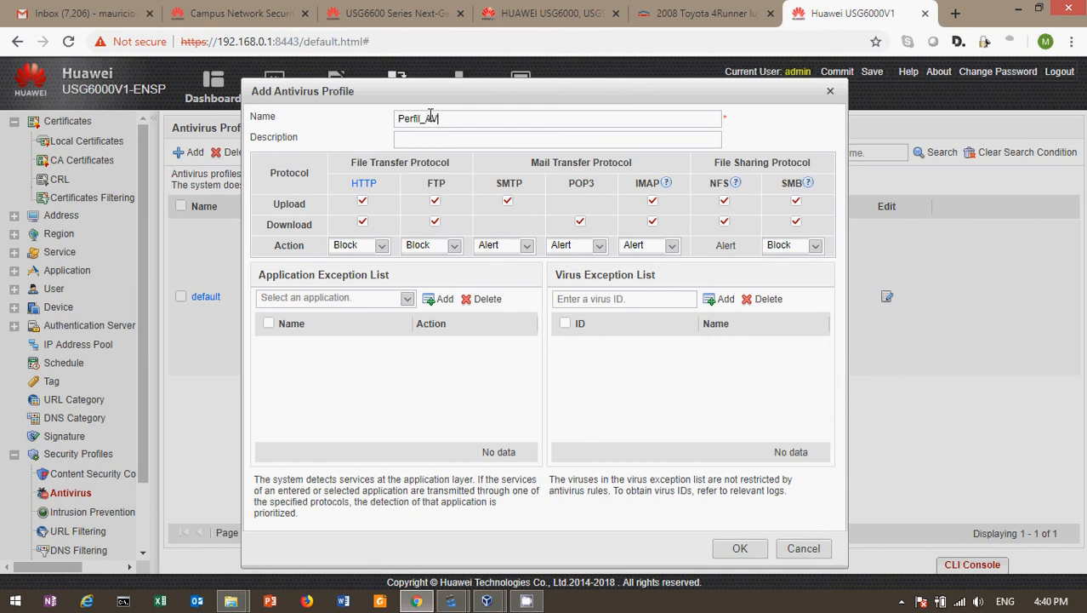
text(Empresa)
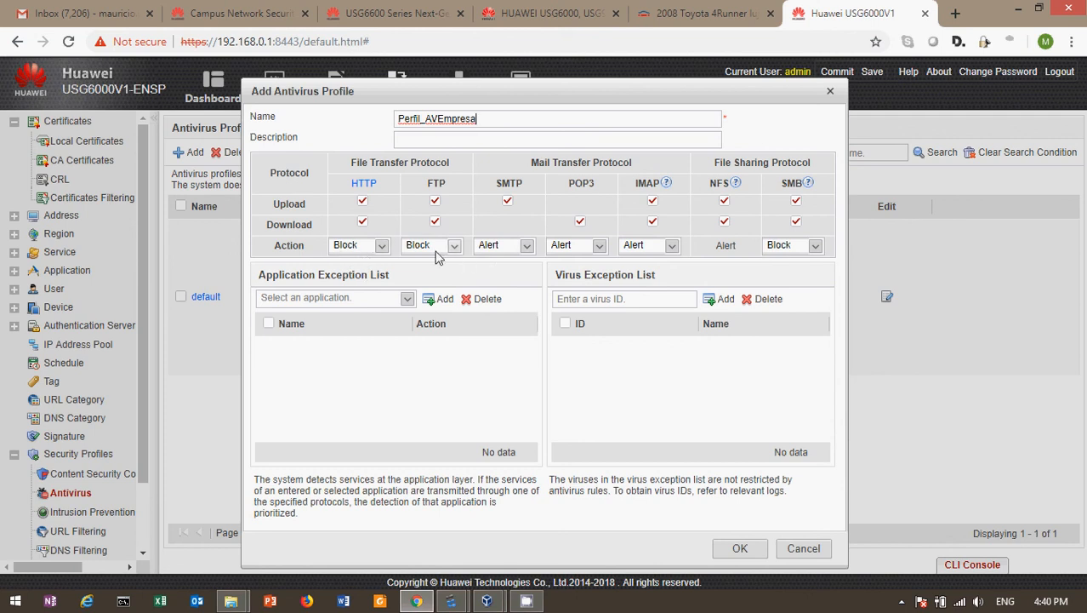
Step: Set the antivirus action for SMTP, POP3 and IMAP to Delete Attachment, keeping SMB on Block
click(527, 246)
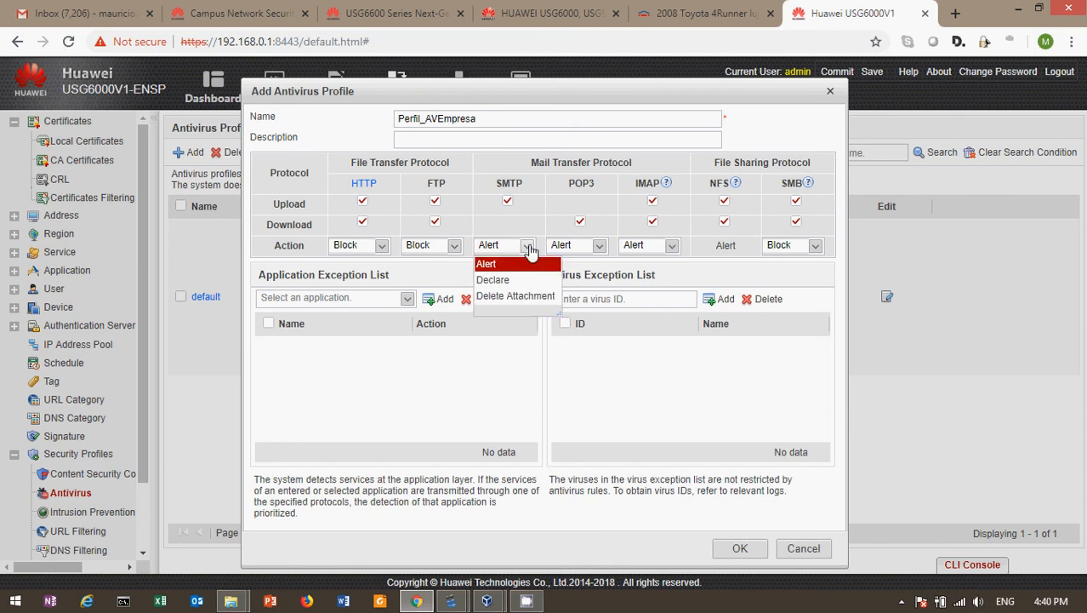
click(510, 297)
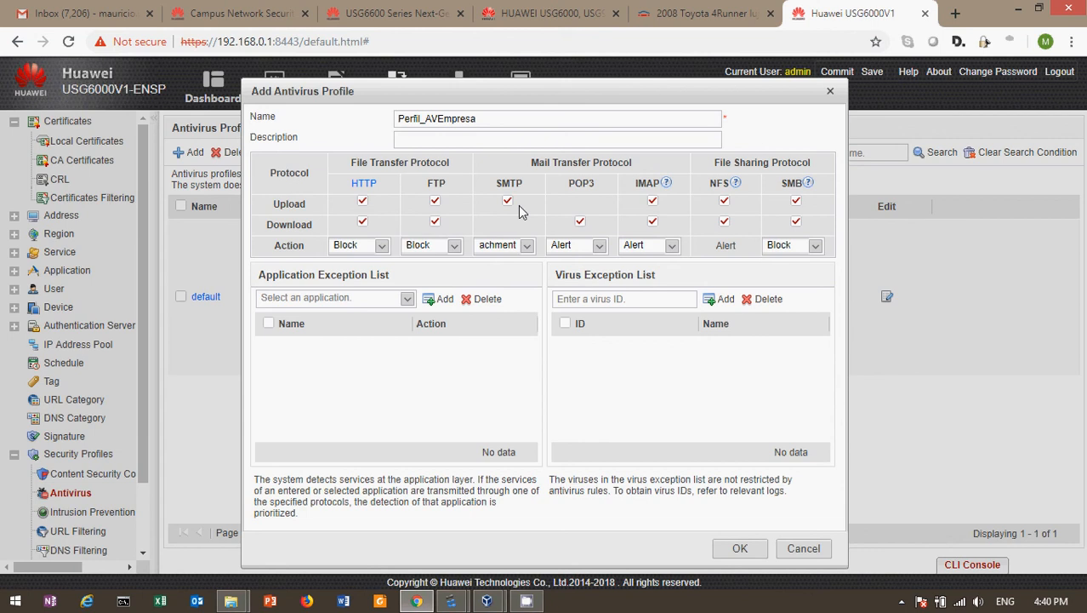
click(599, 246)
click(600, 297)
click(670, 246)
click(657, 296)
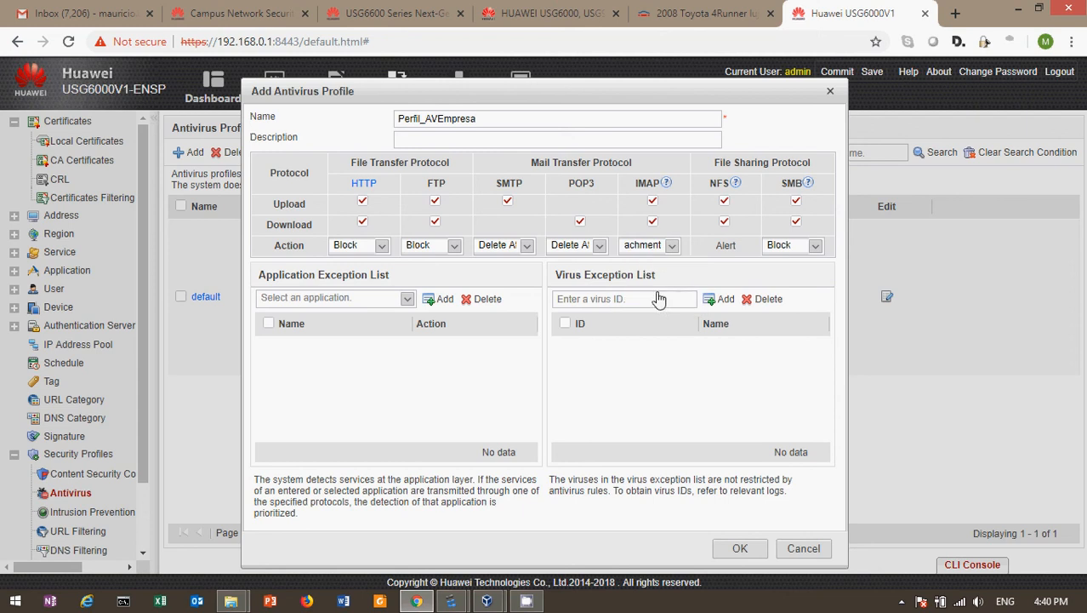
click(800, 247)
click(788, 244)
Step: Look through the applications available for the profile's application exception list, picking CNETDownload as an example
click(407, 298)
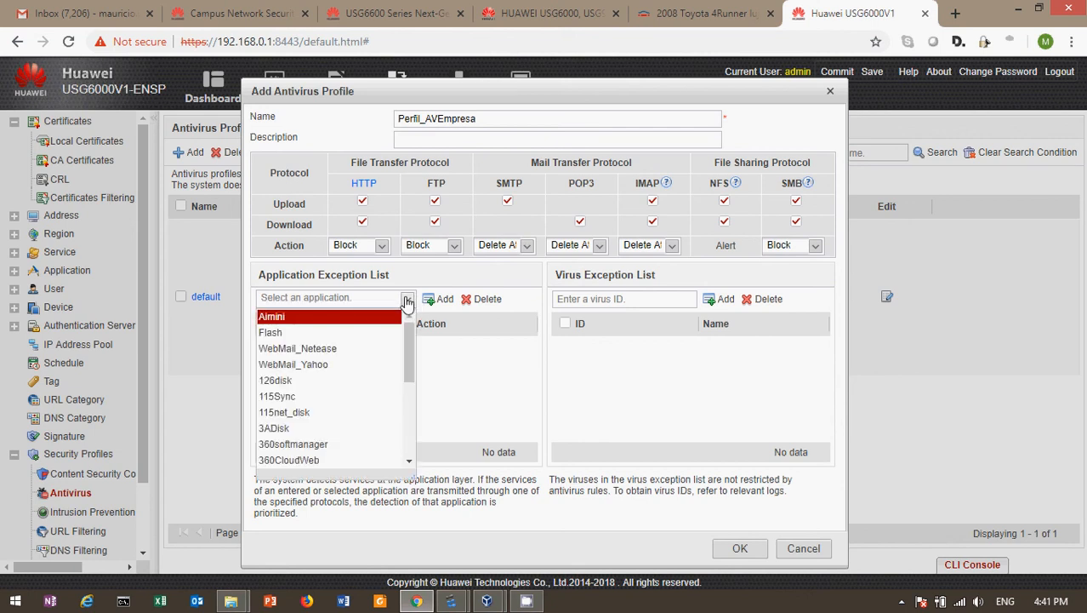
drag(415, 351, 417, 393)
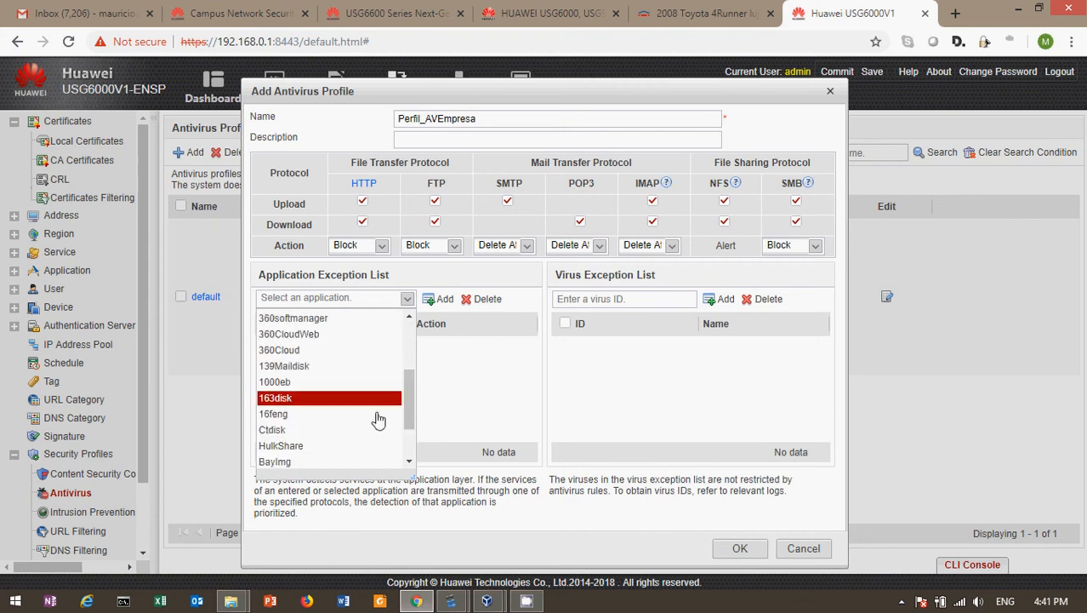
drag(410, 401, 409, 364)
scroll(408, 365, up, 2)
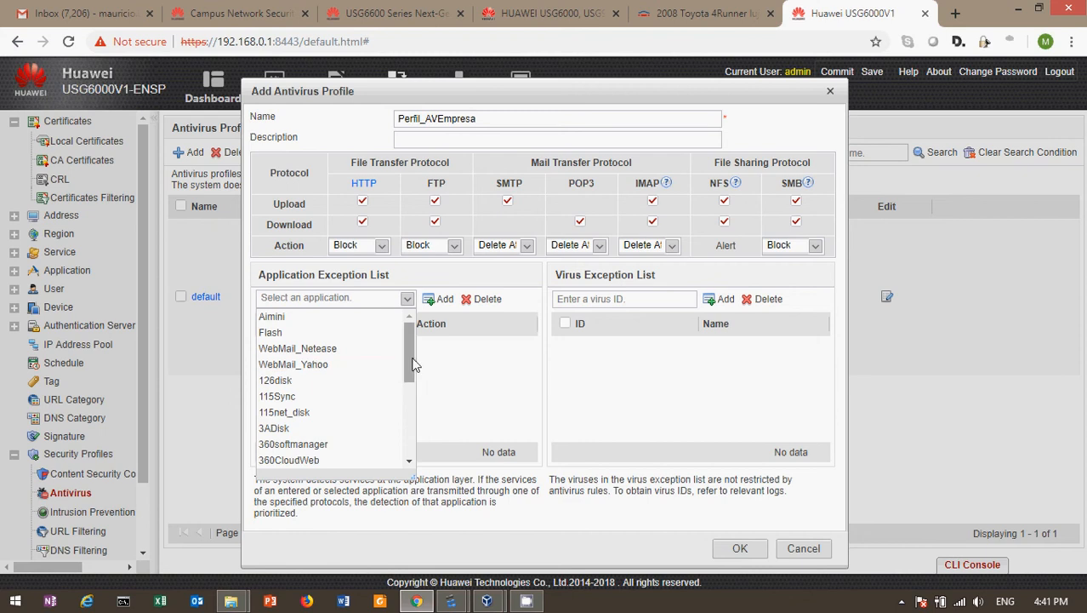
drag(413, 364, 413, 451)
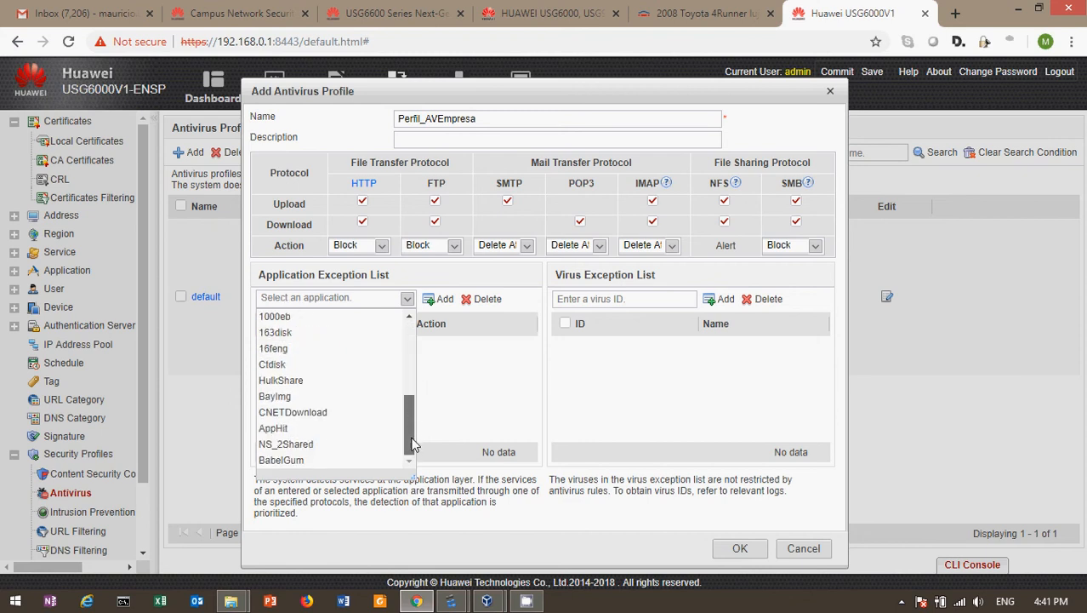
click(318, 413)
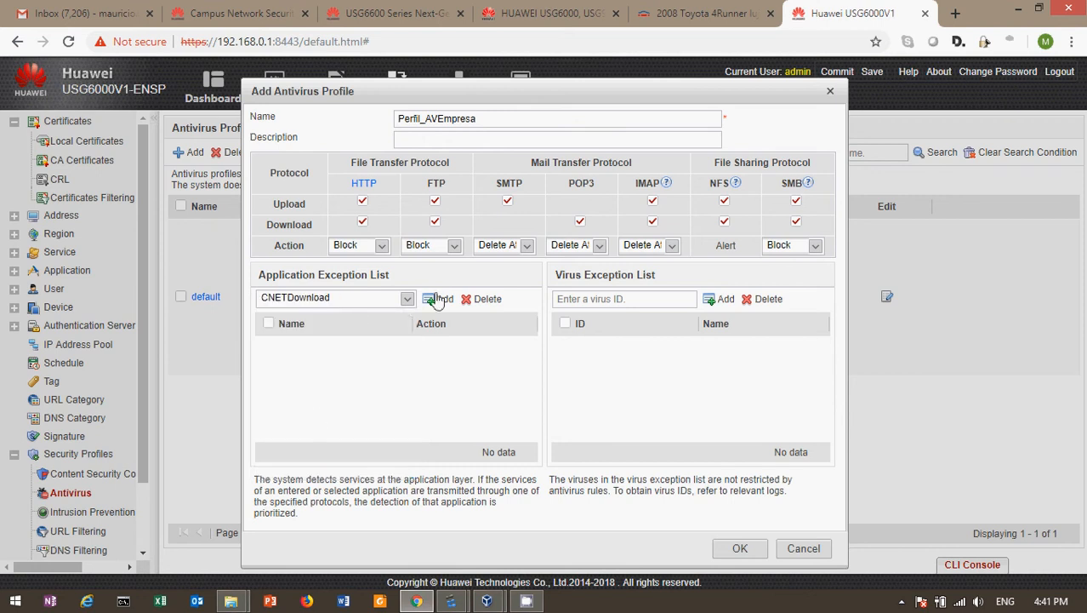
click(483, 300)
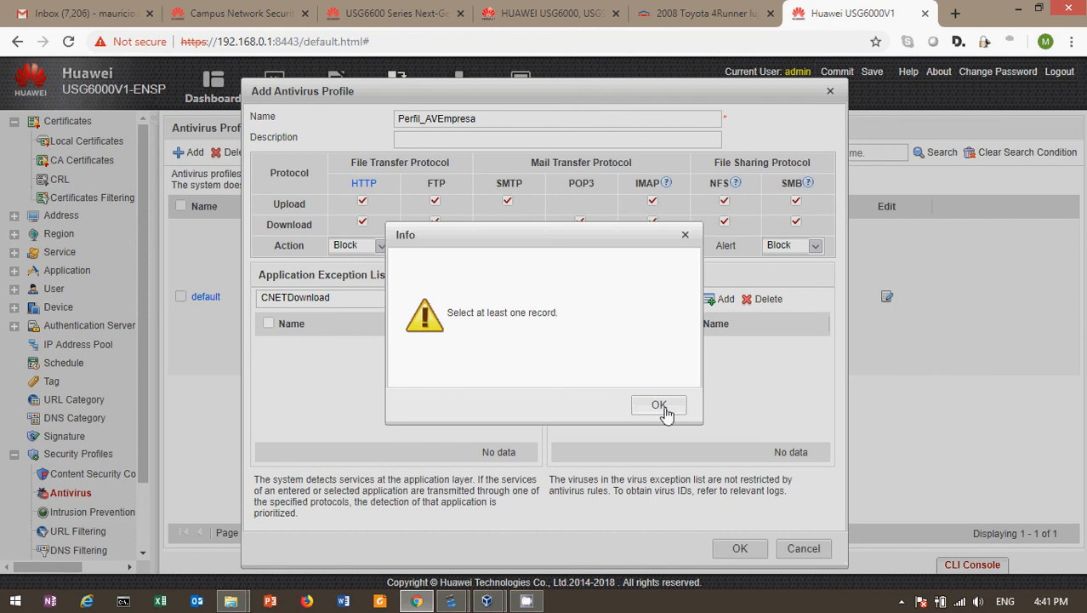
click(659, 405)
click(408, 298)
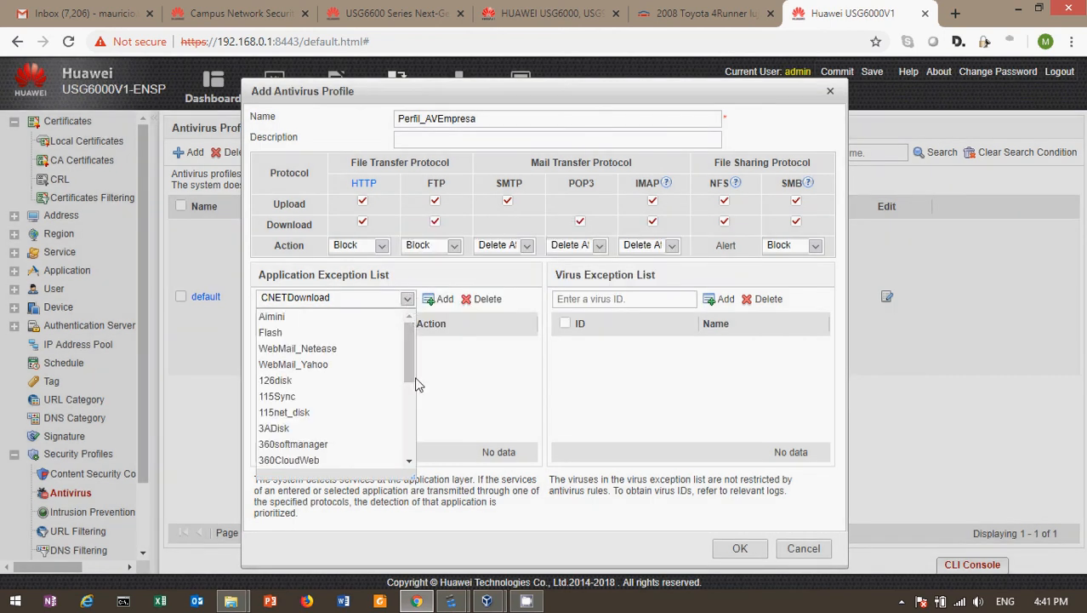
drag(407, 359, 412, 442)
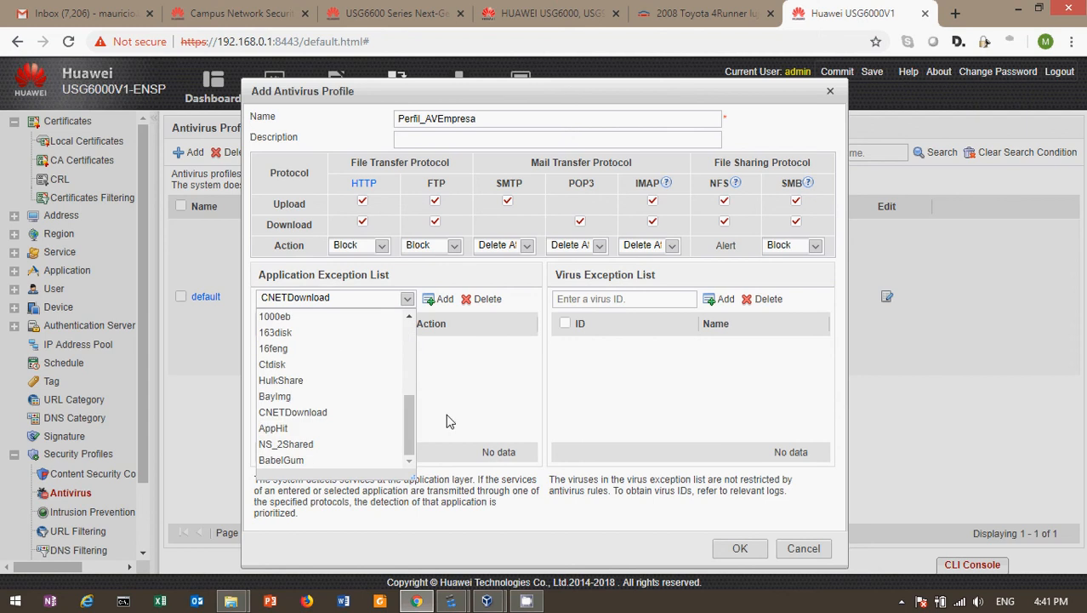
click(449, 421)
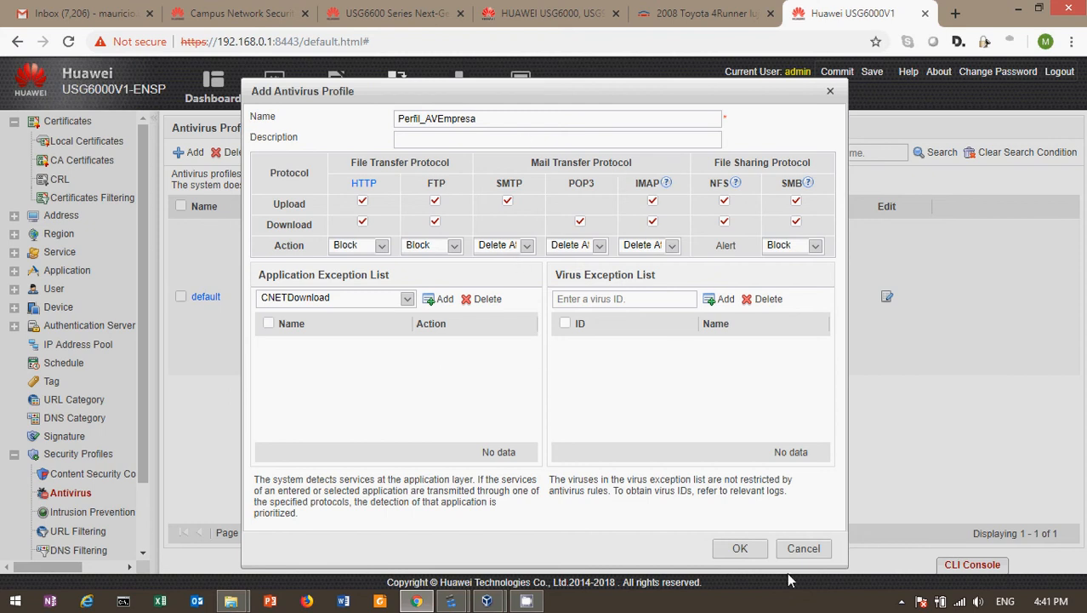
Step: Save the new antivirus profile Perfil_AVEmpresa
click(740, 549)
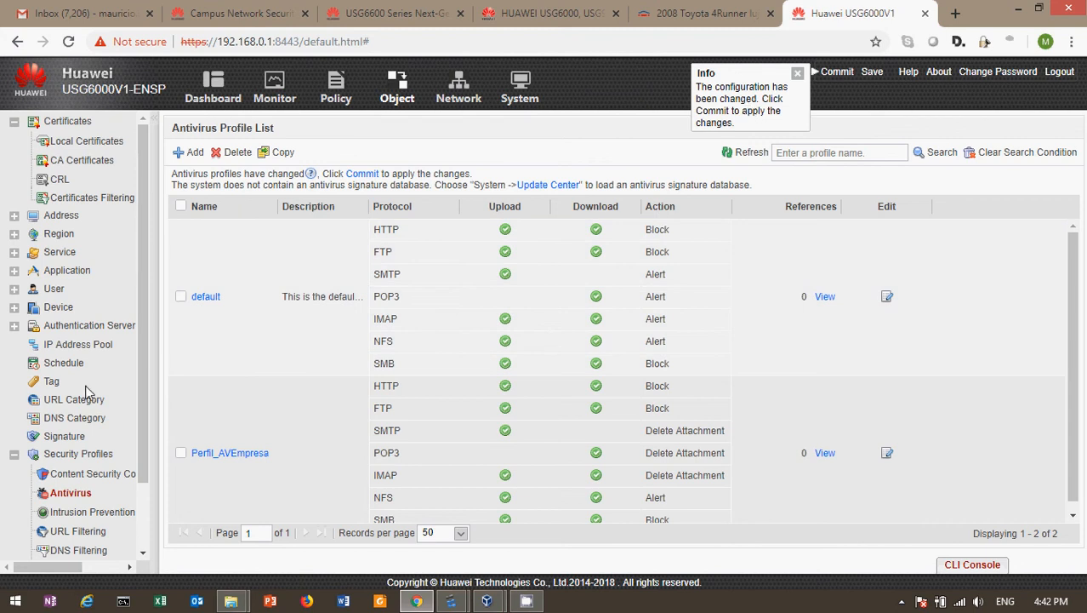
Step: Assign the Perfil_AVEmpresa antivirus profile to the Politica-Corporativos-Internet security policy and save the policy
click(340, 89)
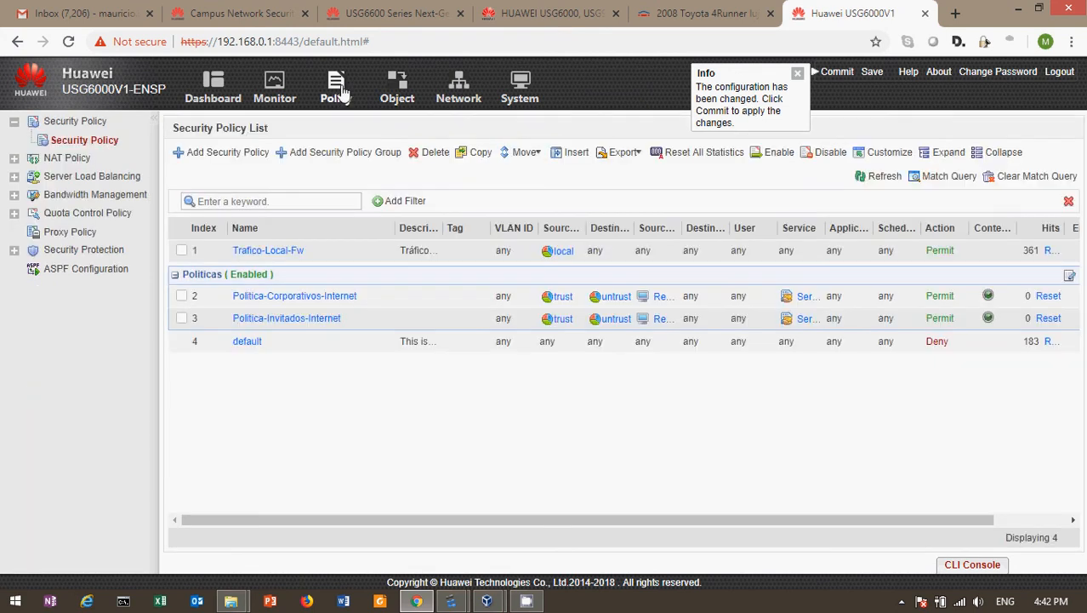
click(283, 298)
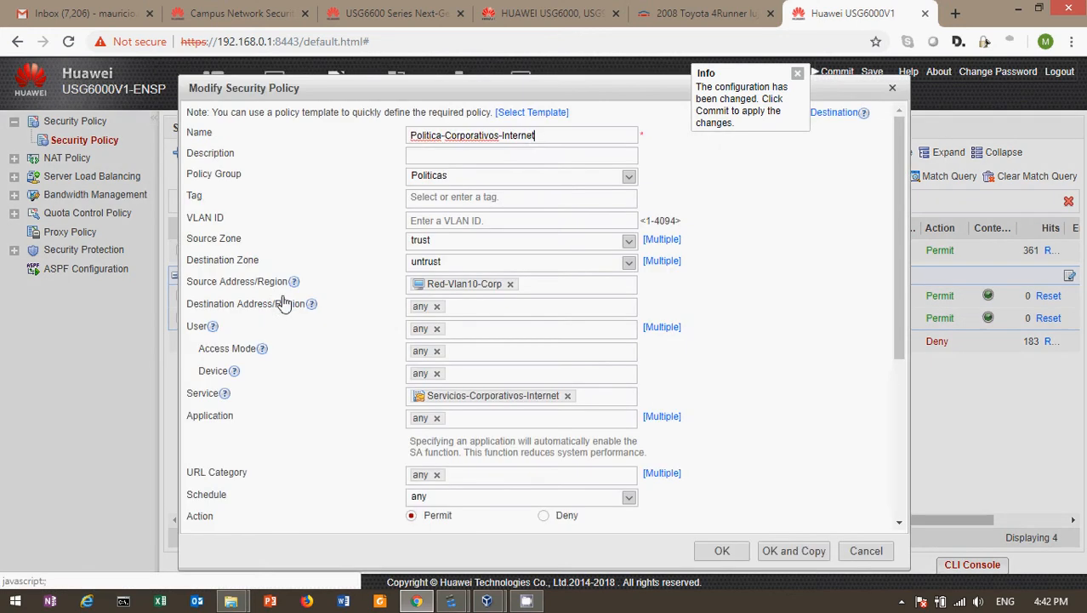
drag(896, 274, 926, 396)
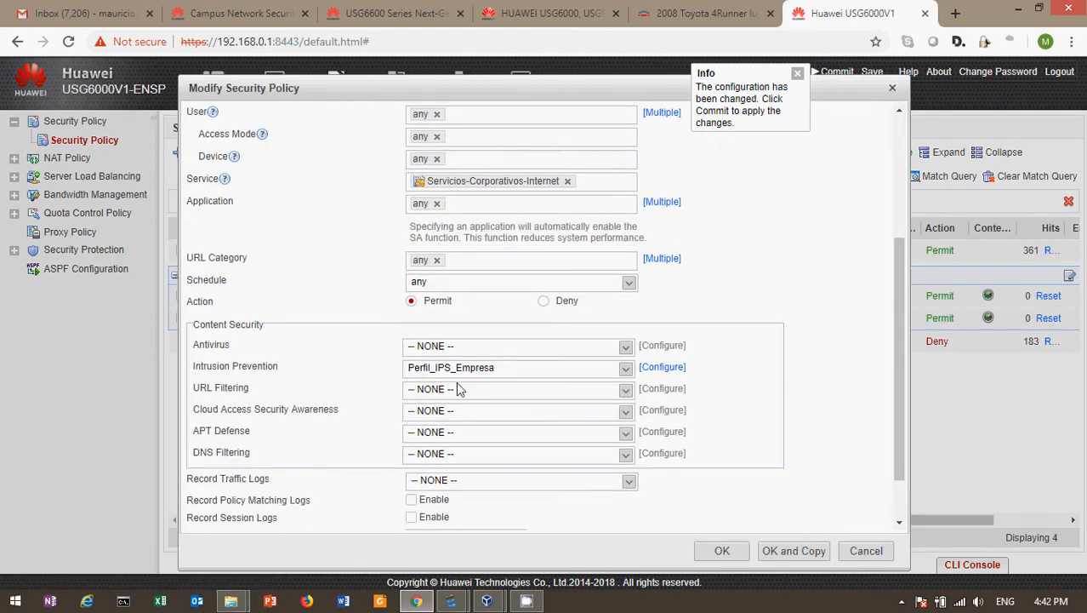
click(508, 349)
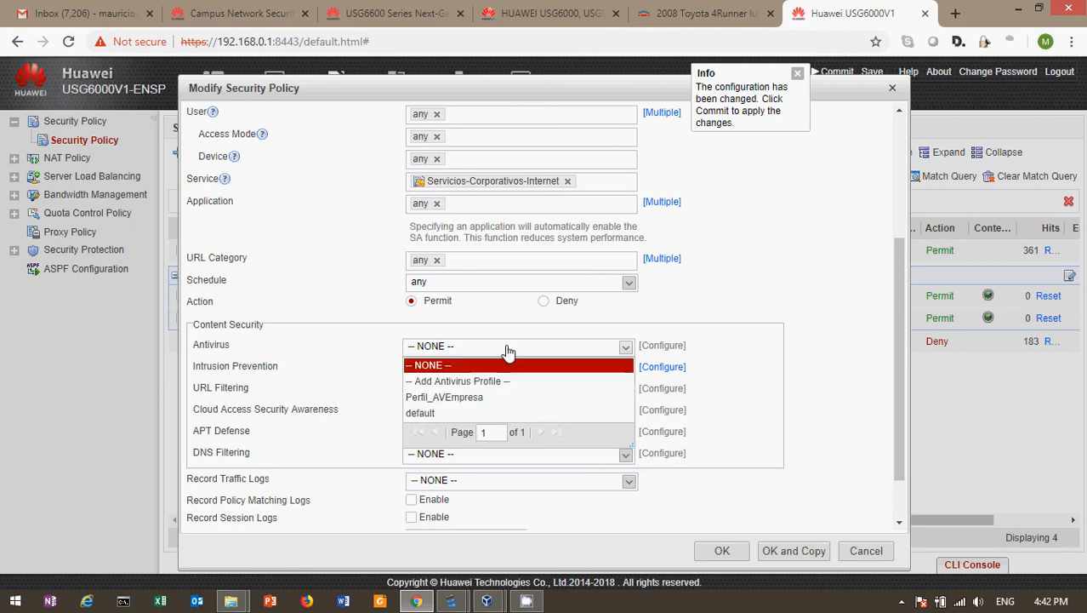
click(481, 397)
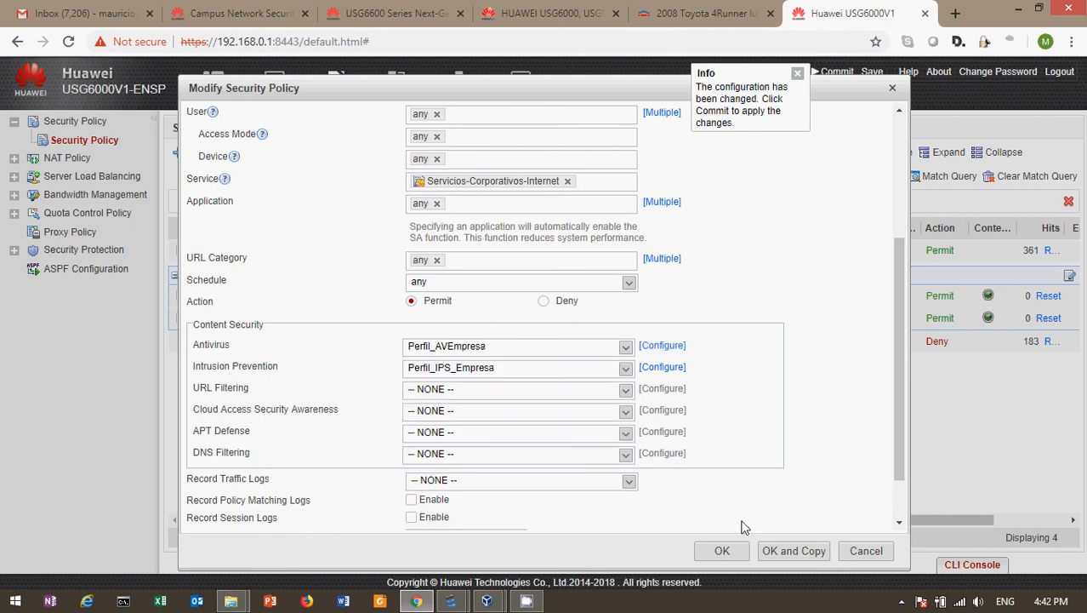
click(737, 552)
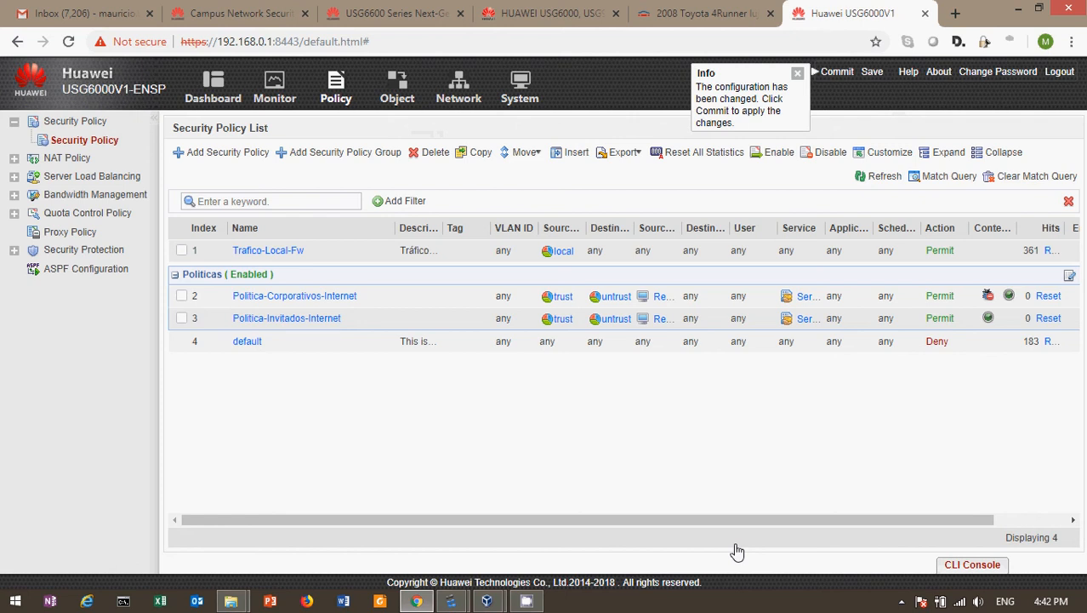
Step: Assign the Perfil_AVEmpresa antivirus profile to the Politica-Invitados-Internet security policy, save it and commit the configuration changes
click(281, 320)
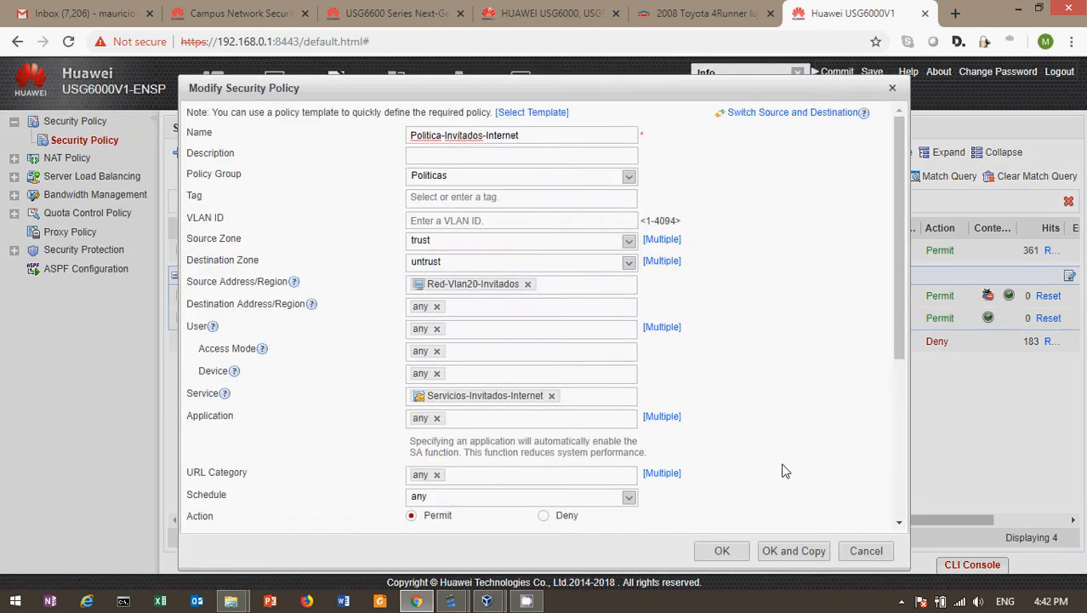
scroll(902, 387, down, 3)
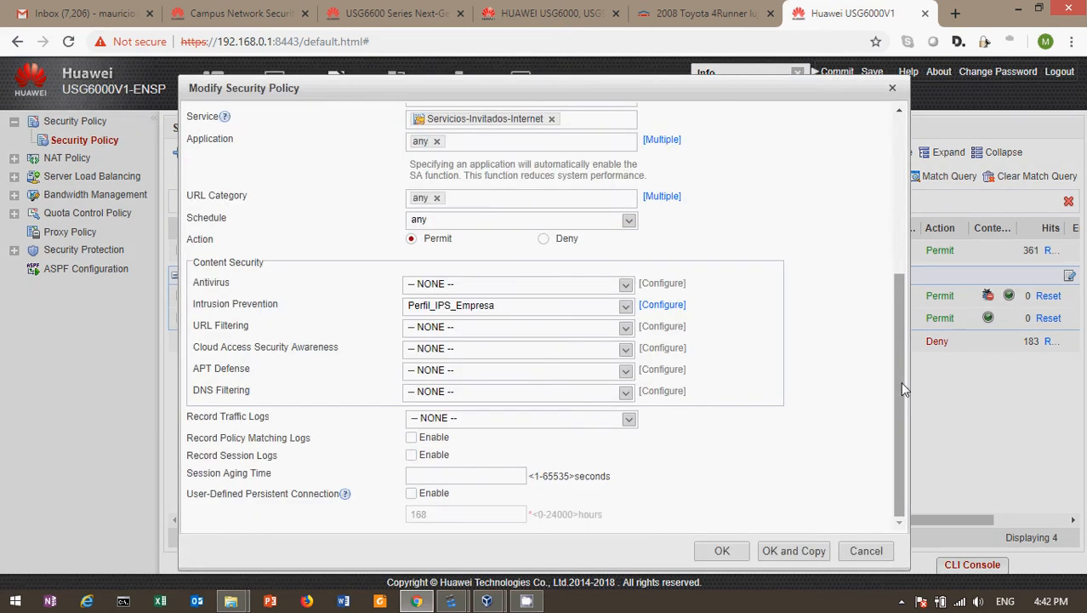
click(492, 284)
click(462, 337)
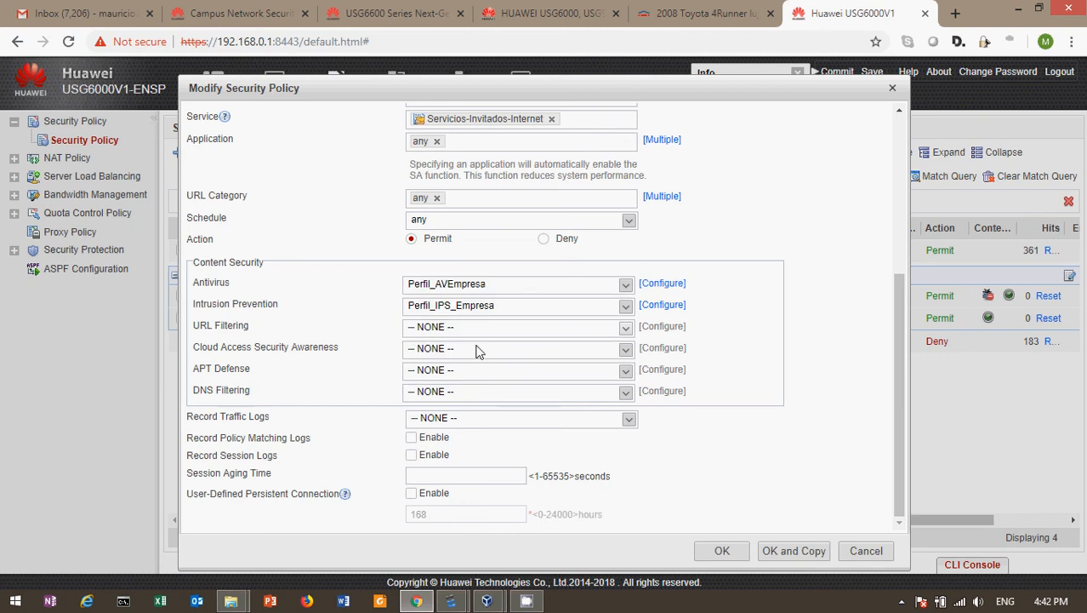
click(721, 550)
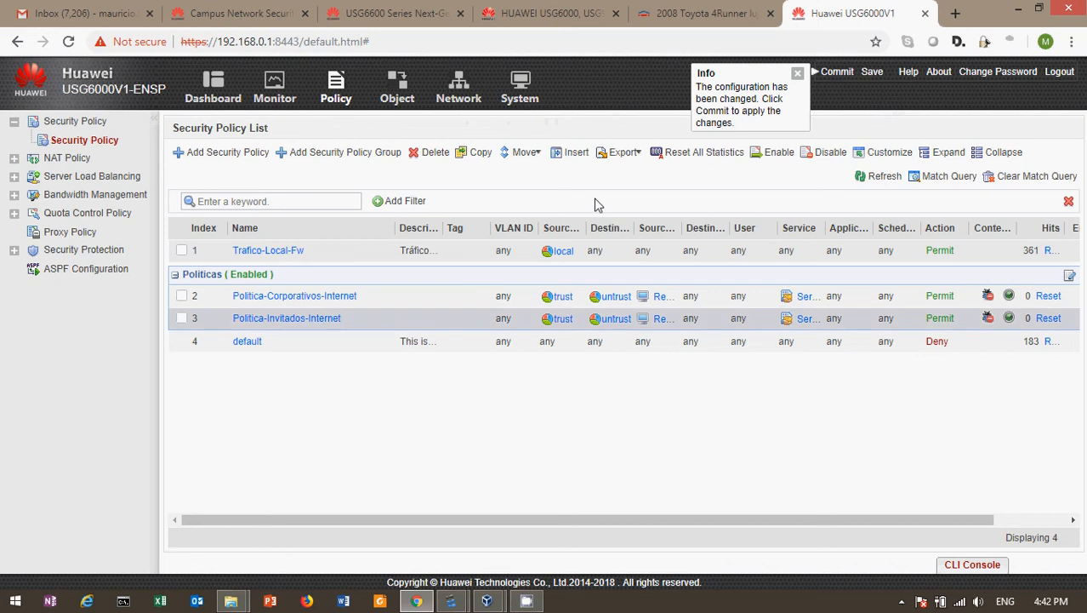
click(832, 74)
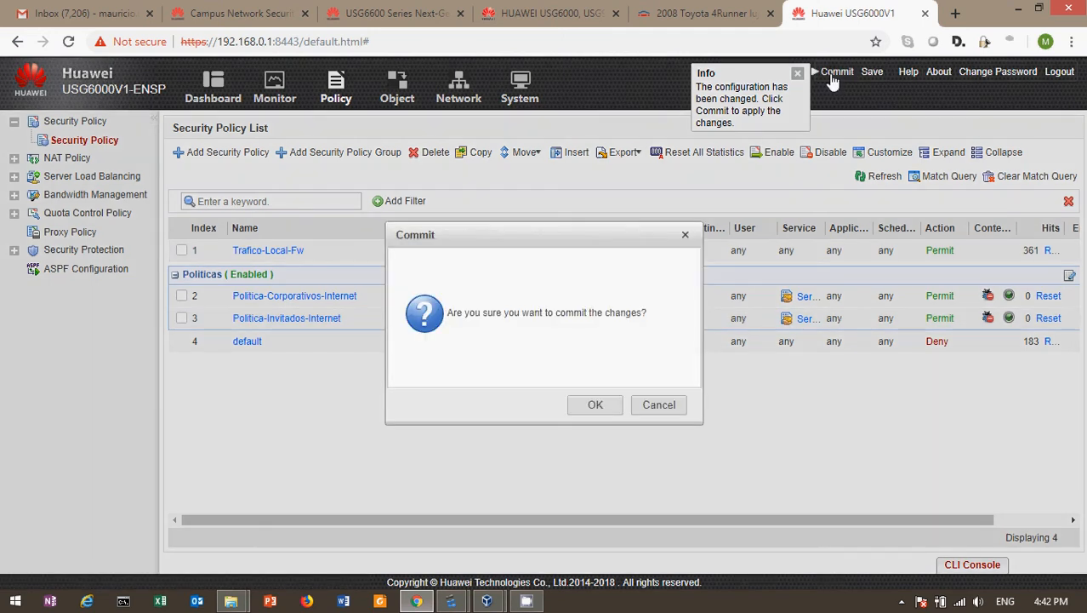
click(597, 408)
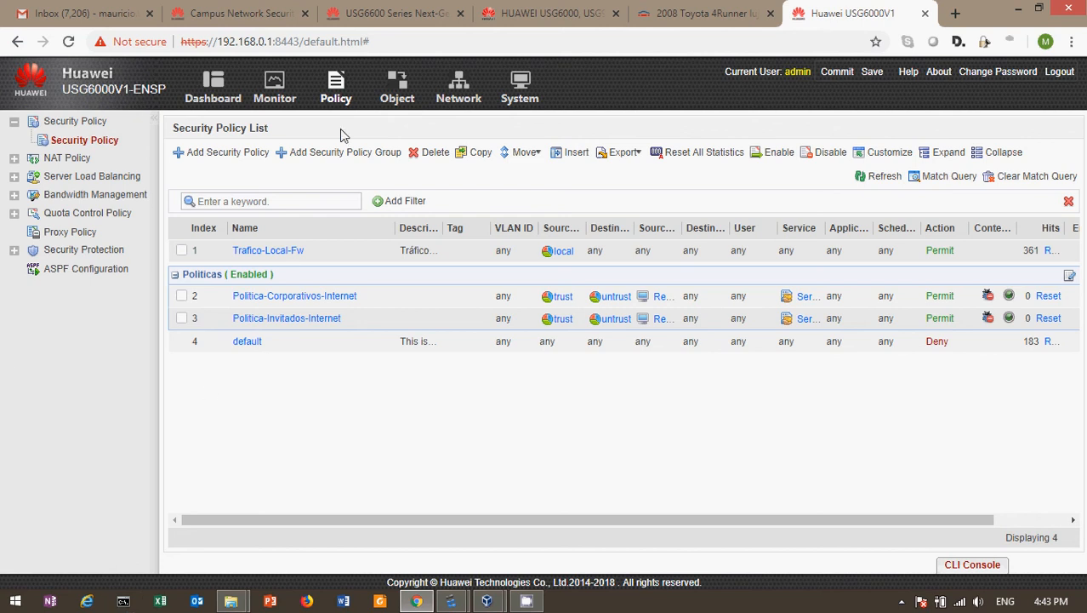
Step: Start a new region group in the firewall's region objects and name it PaisesDenegados
click(397, 101)
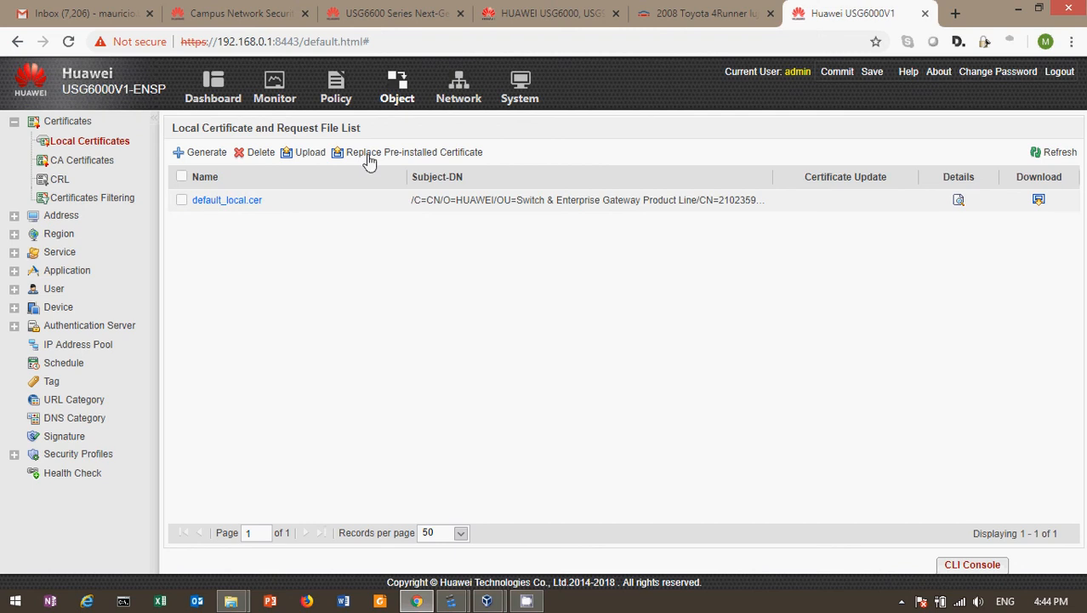
click(13, 234)
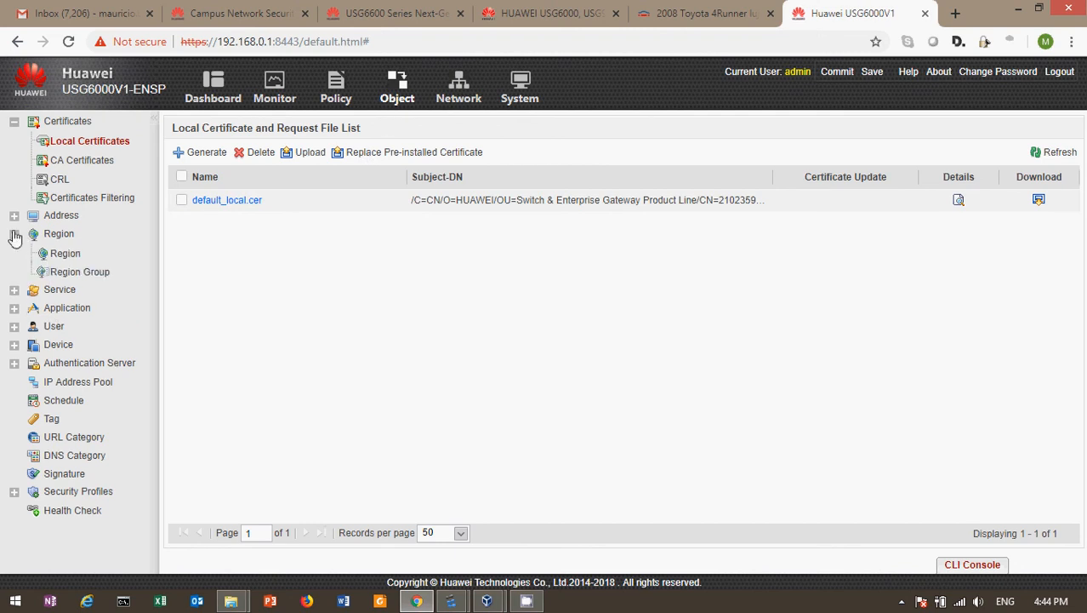
click(62, 240)
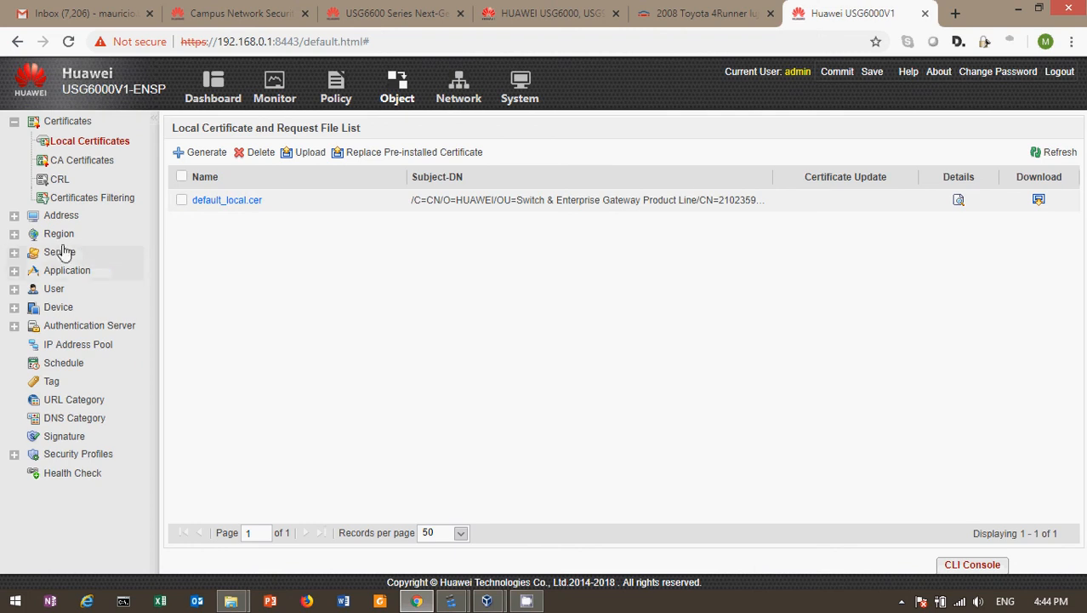
click(13, 234)
click(68, 254)
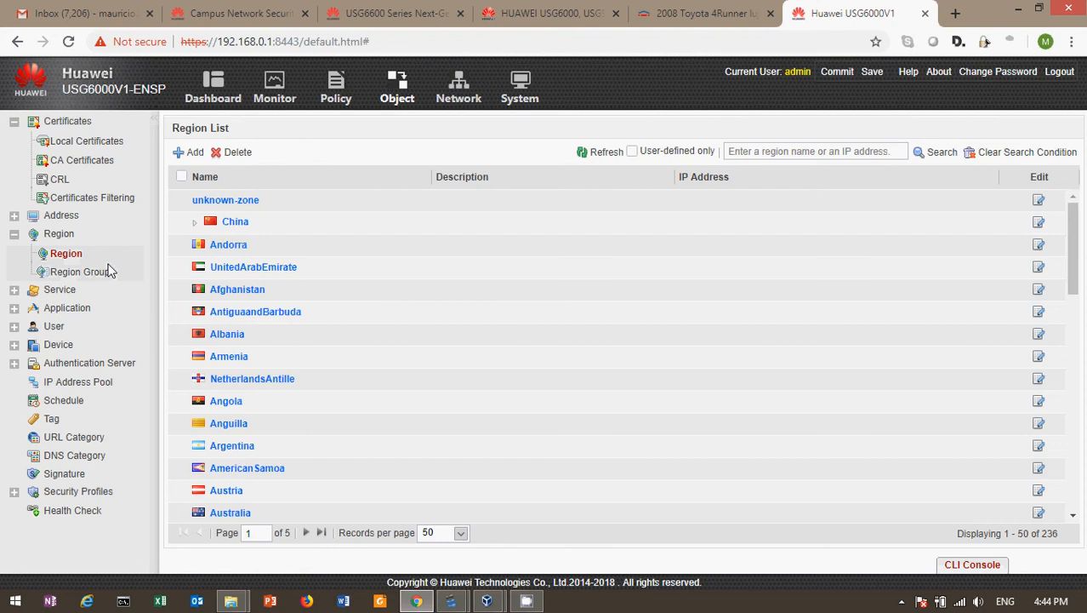
click(68, 274)
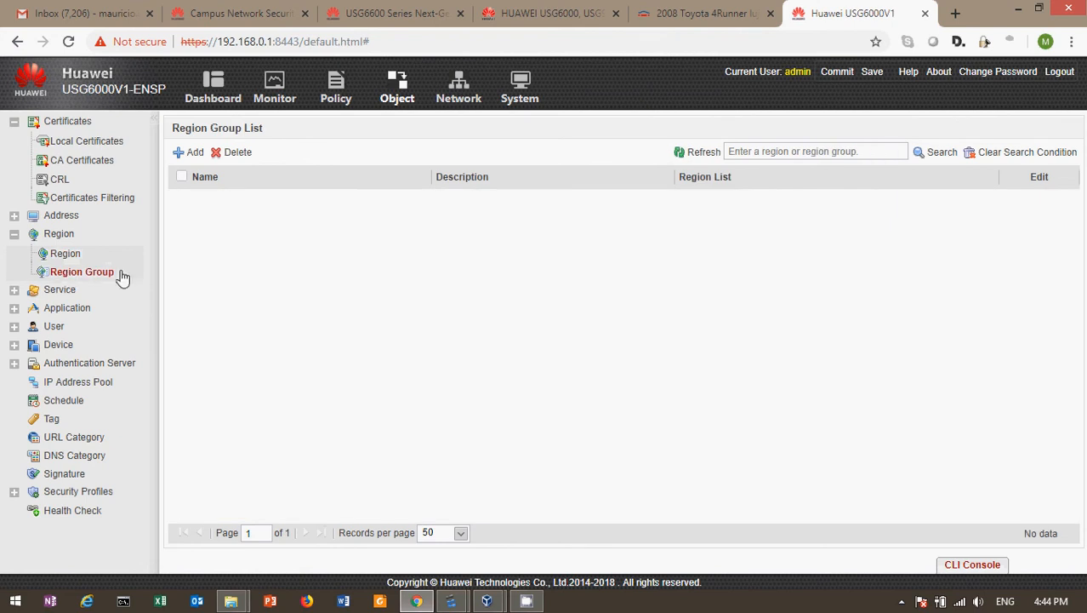
click(188, 152)
click(409, 190)
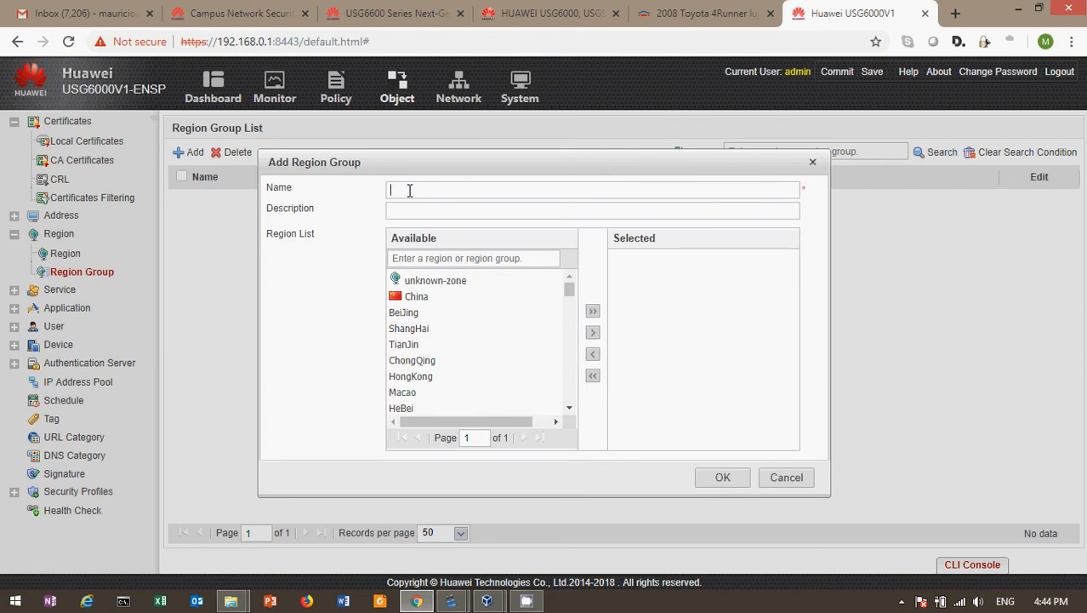
text(PaisesDenegados)
Step: Add China and RussianFederation to the selected regions of the PaisesDenegados group
click(417, 298)
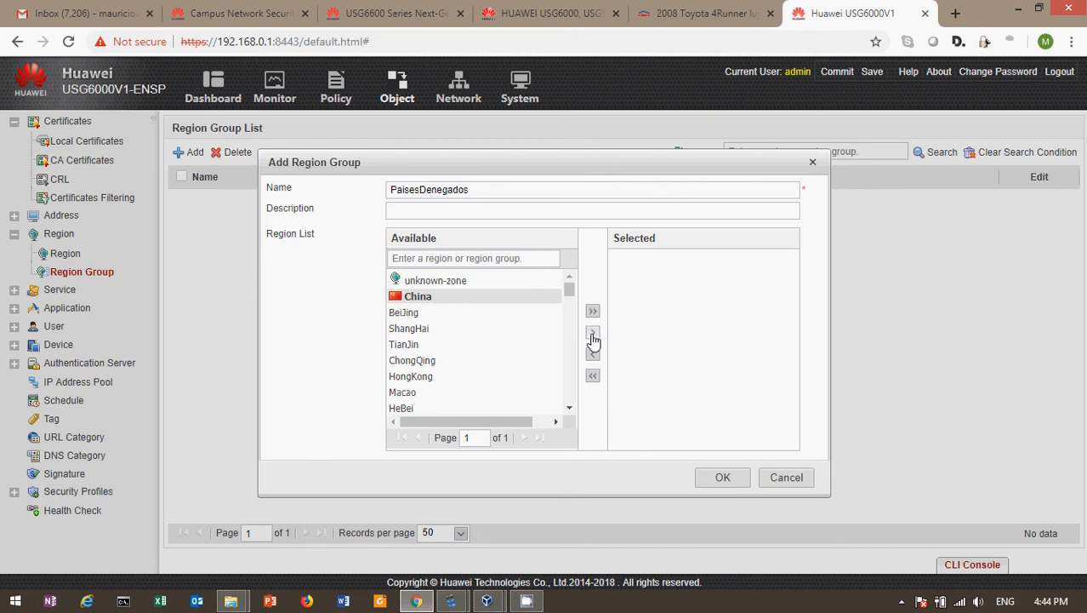
click(593, 332)
click(432, 258)
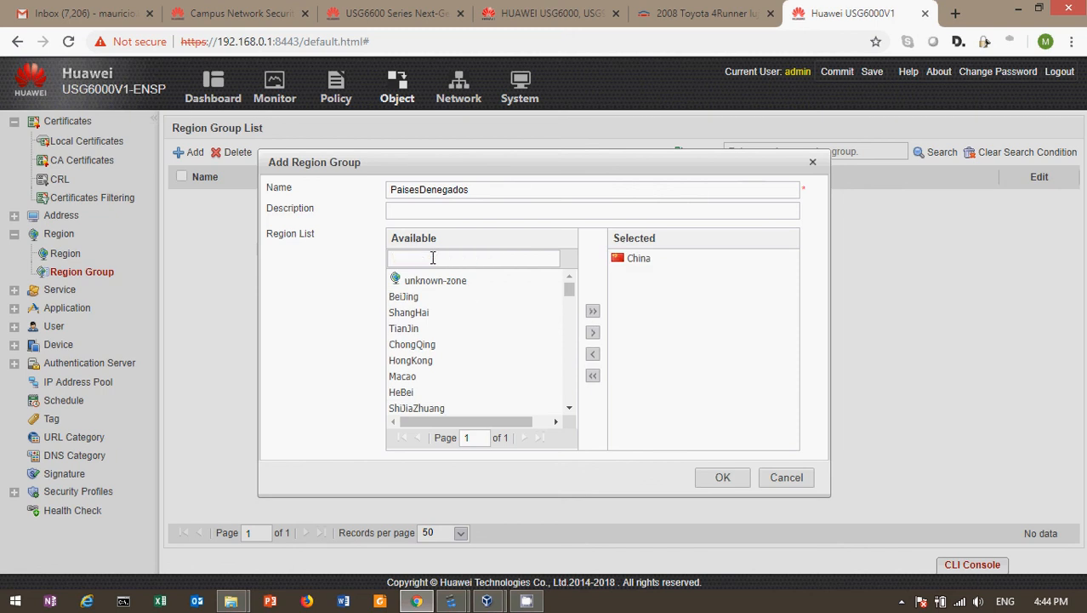
text(rus)
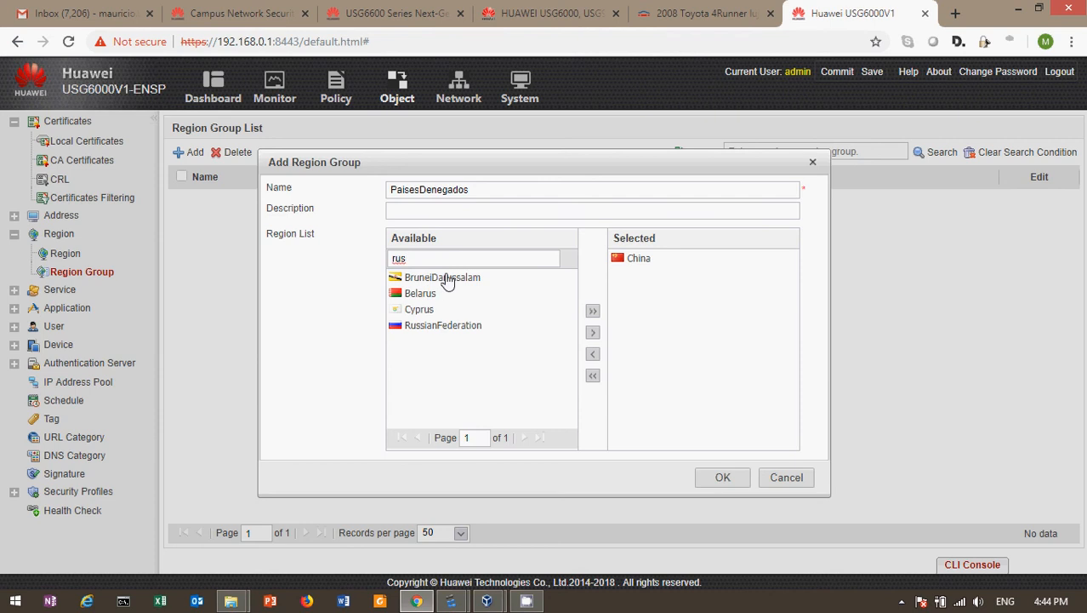
text(s)
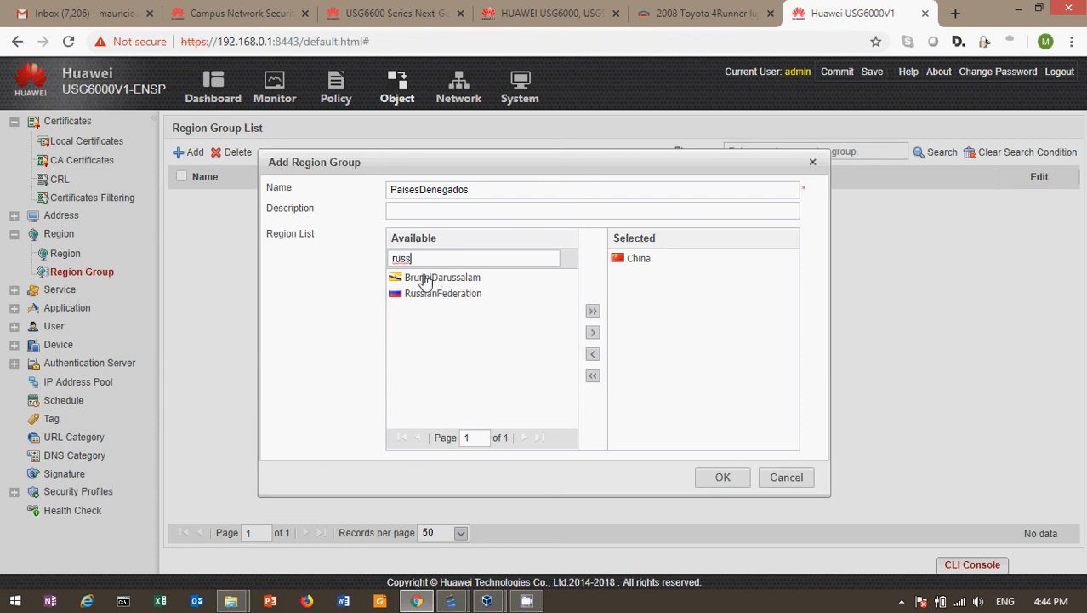
click(421, 297)
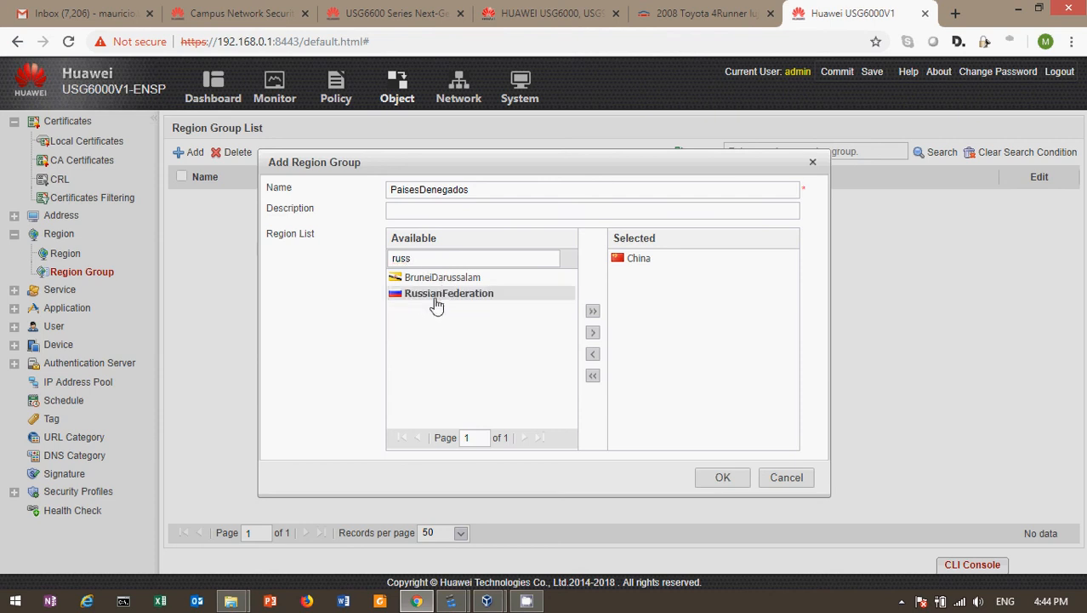
click(593, 333)
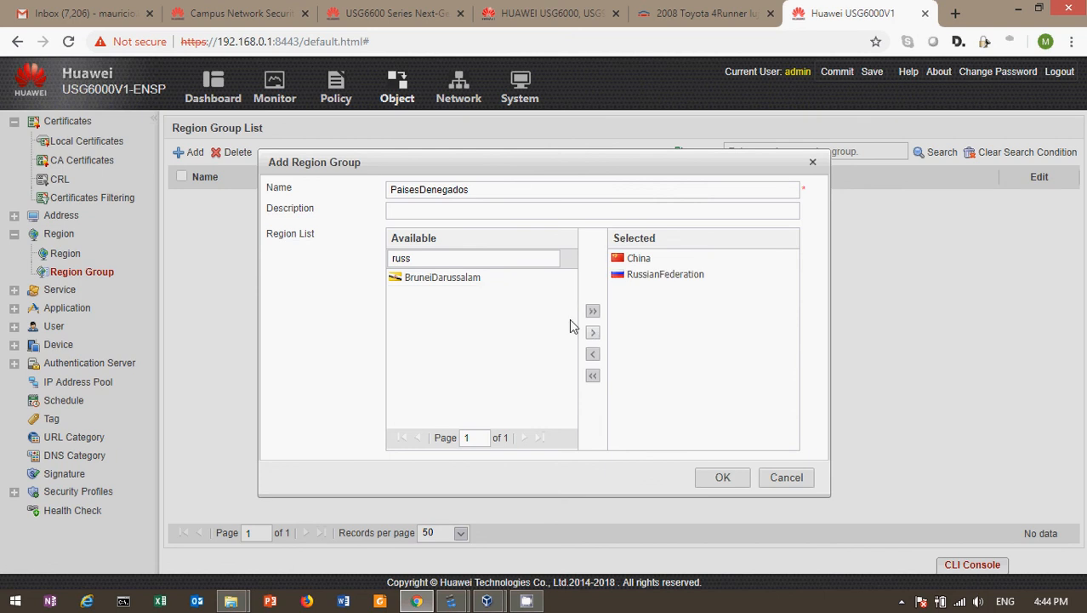
Step: Find Pakistan among the available regions and add it to the PaisesDenegados group
click(474, 257)
key(BackSpace)
key(BackSpace)
key(BackSpace)
key(BackSpace)
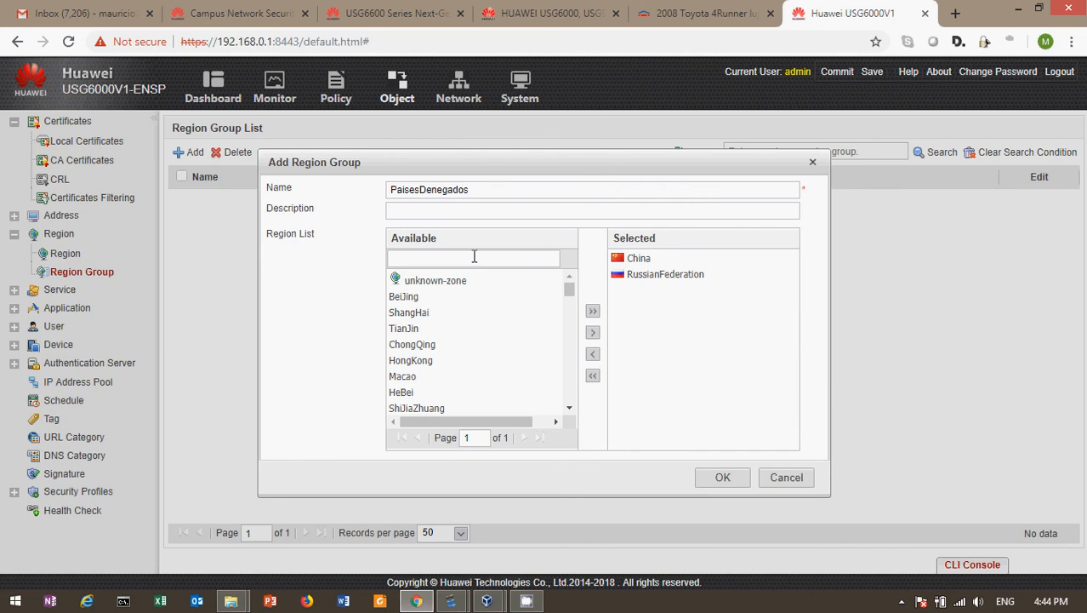
text(paki)
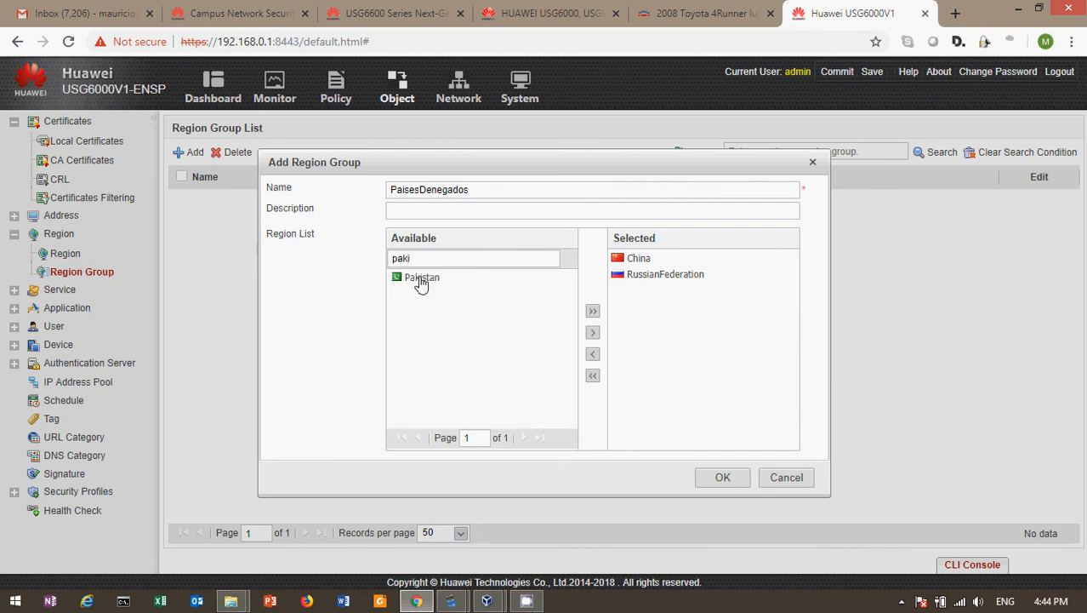
click(418, 279)
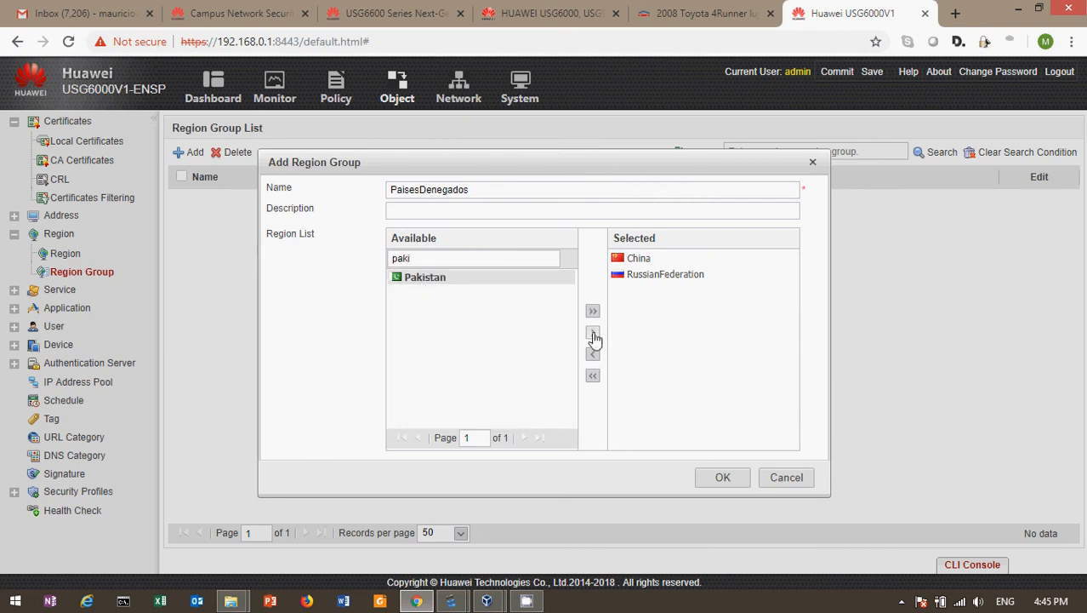
click(593, 332)
Step: Find Afghanistan among the available regions and add it to the PaisesDenegados group
key(BackSpace)
key(BackSpace)
key(BackSpace)
key(BackSpace)
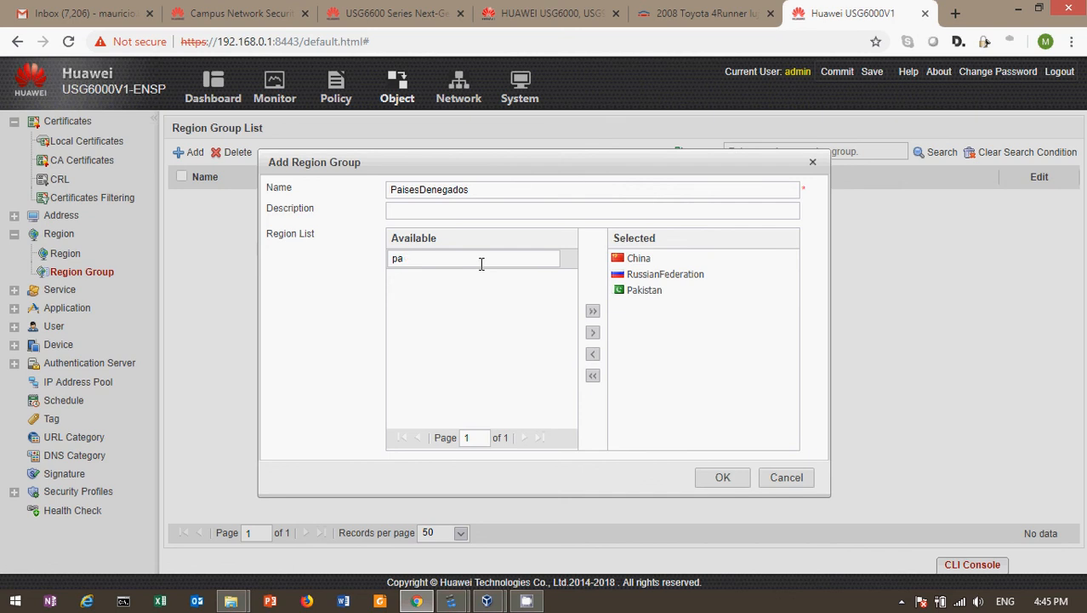
text(afg)
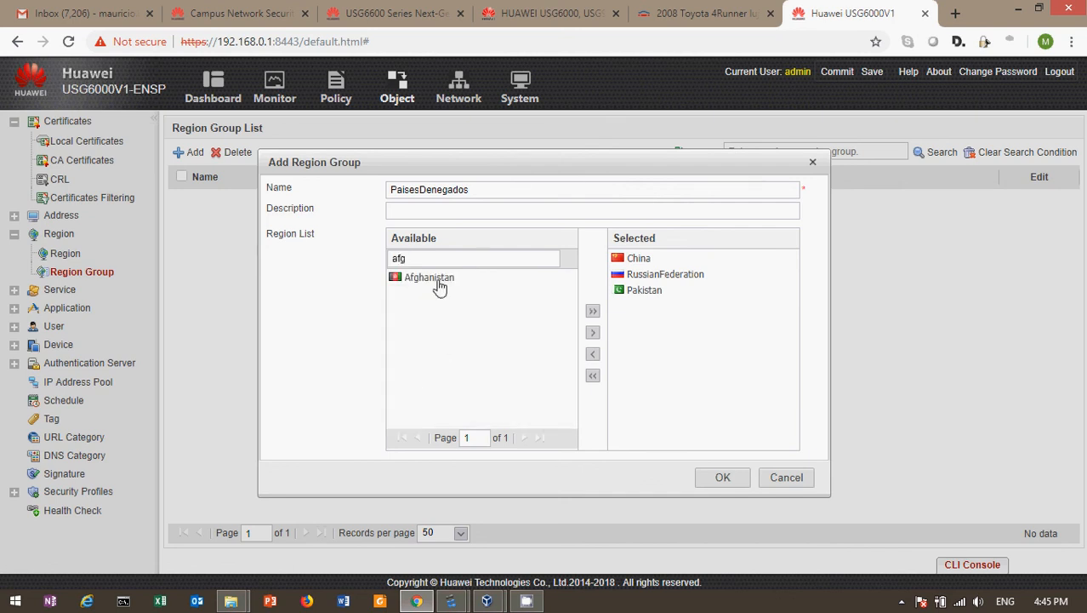
click(436, 281)
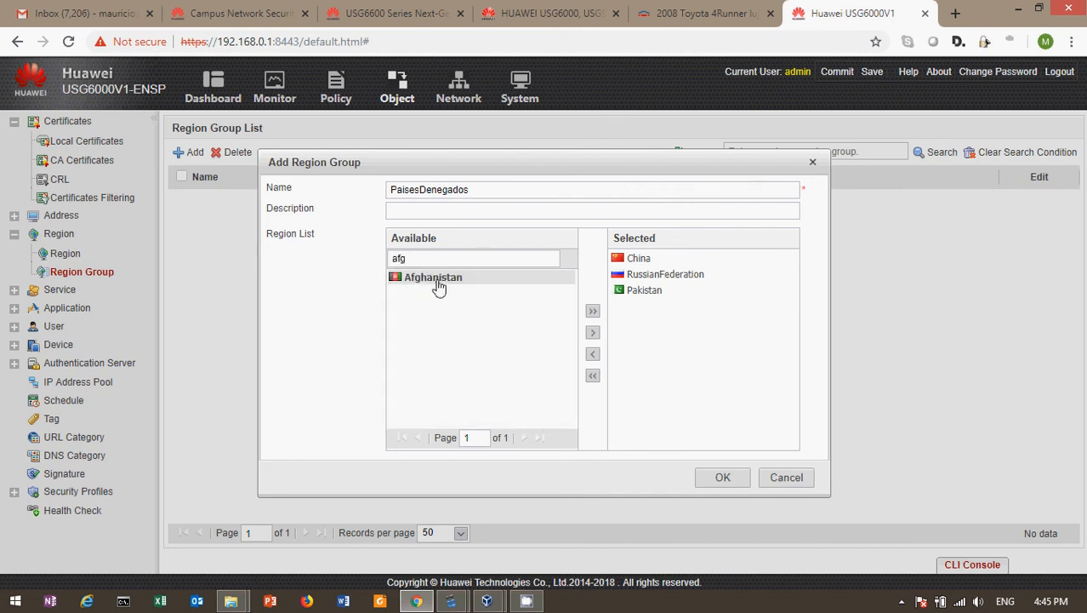
click(593, 331)
Step: Find Turkey among the available regions and add it to the PaisesDenegados group
drag(450, 258, 341, 267)
text(turk)
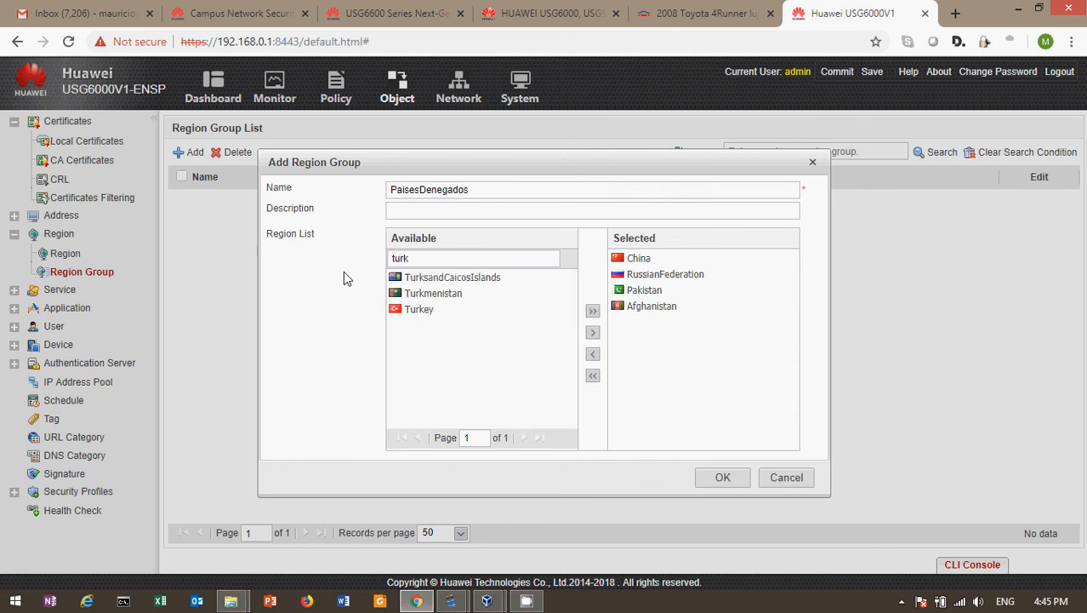
click(416, 312)
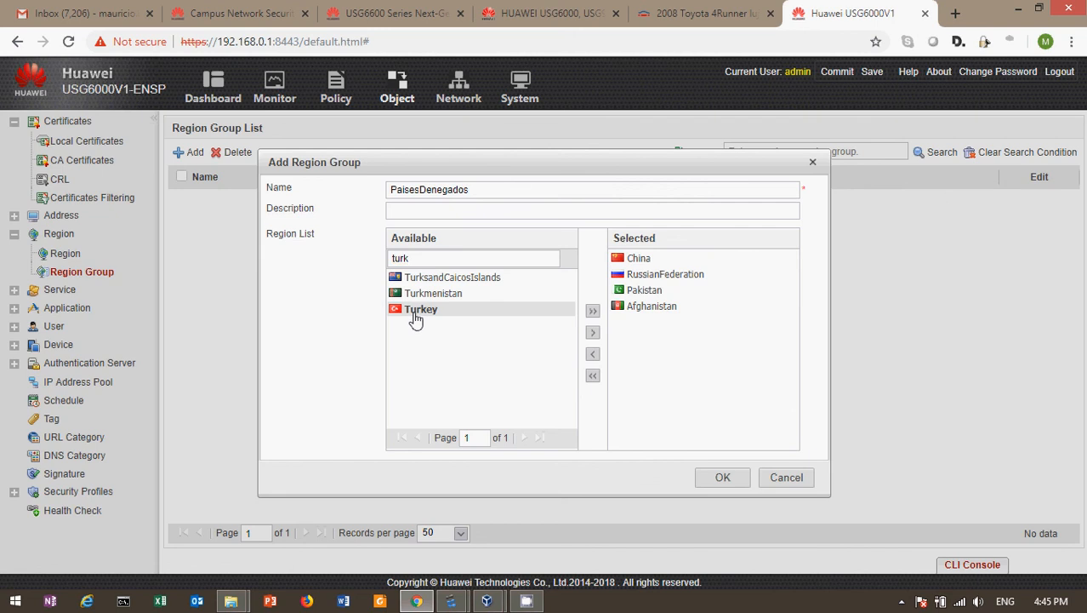
click(592, 334)
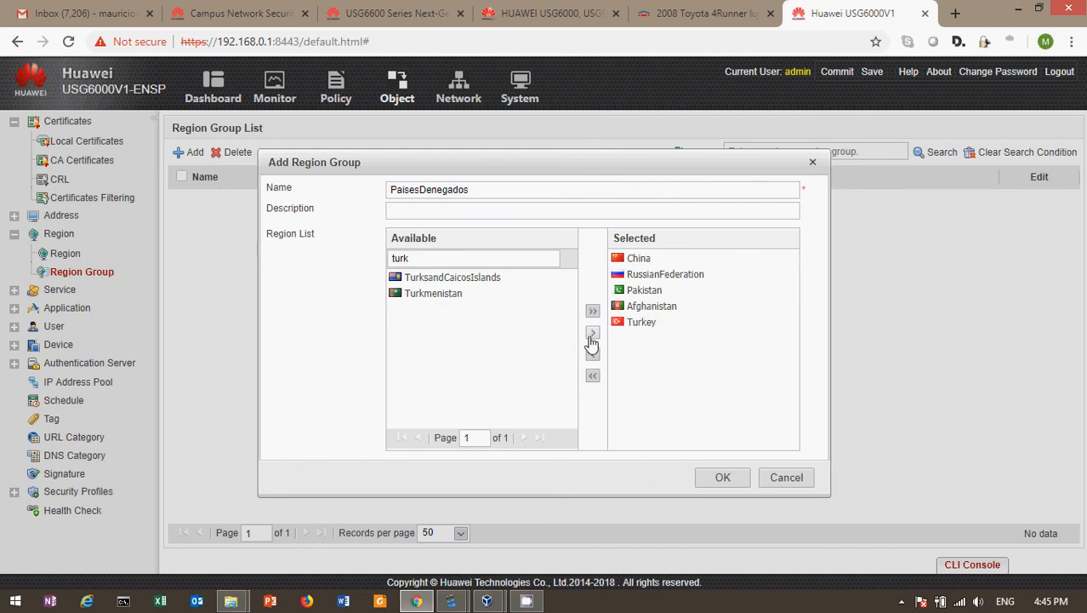
Step: Find Iran among the available regions, add IslamicRepublicofIran to the PaisesDenegados group, and save the group
key(BackSpace)
key(BackSpace)
key(BackSpace)
key(BackSpace)
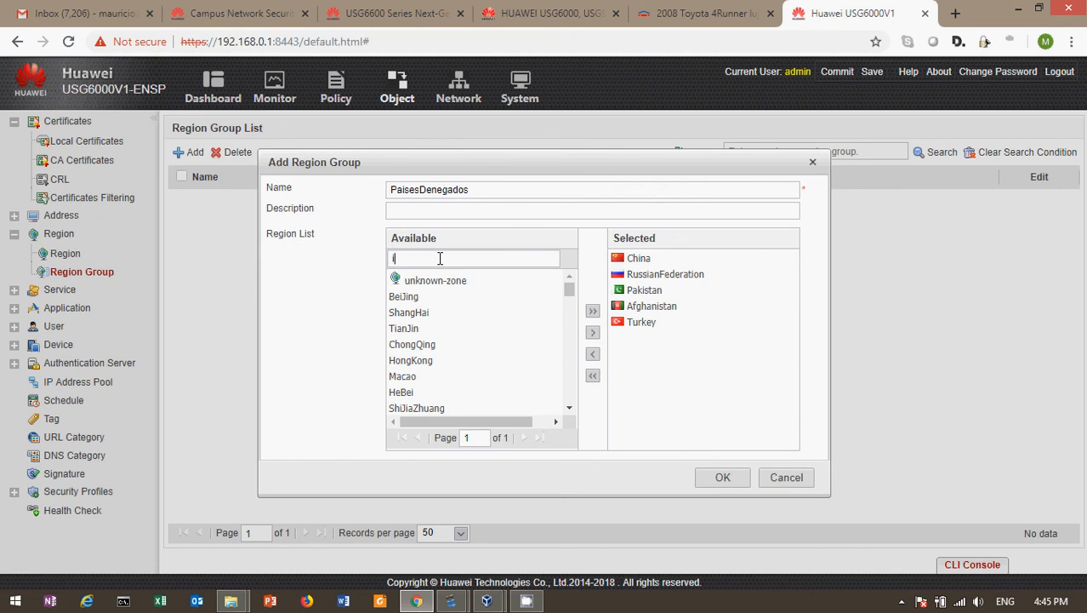
text(iran)
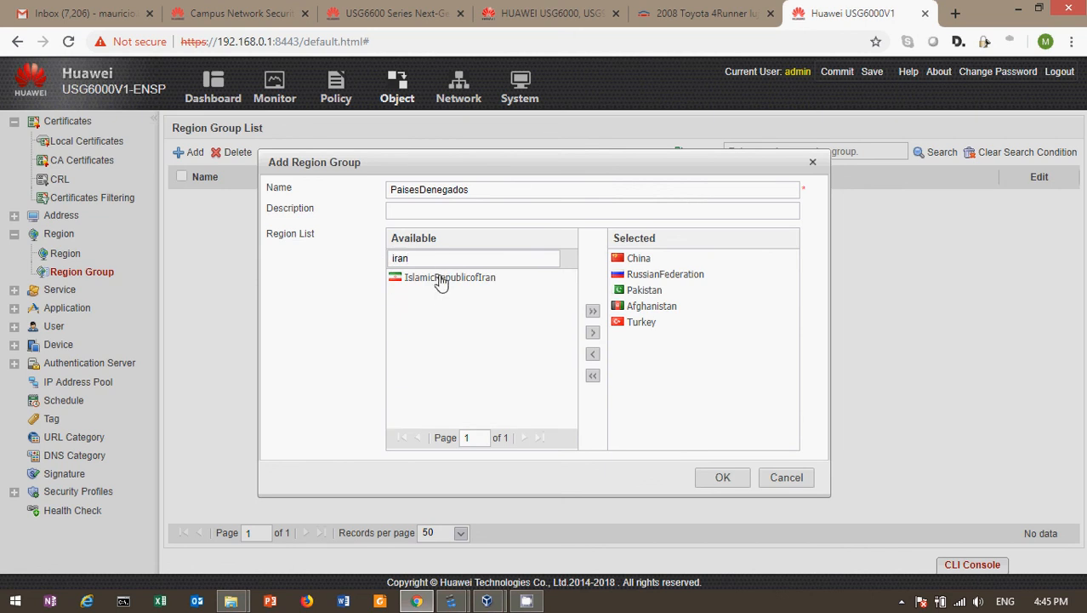
click(439, 279)
click(593, 335)
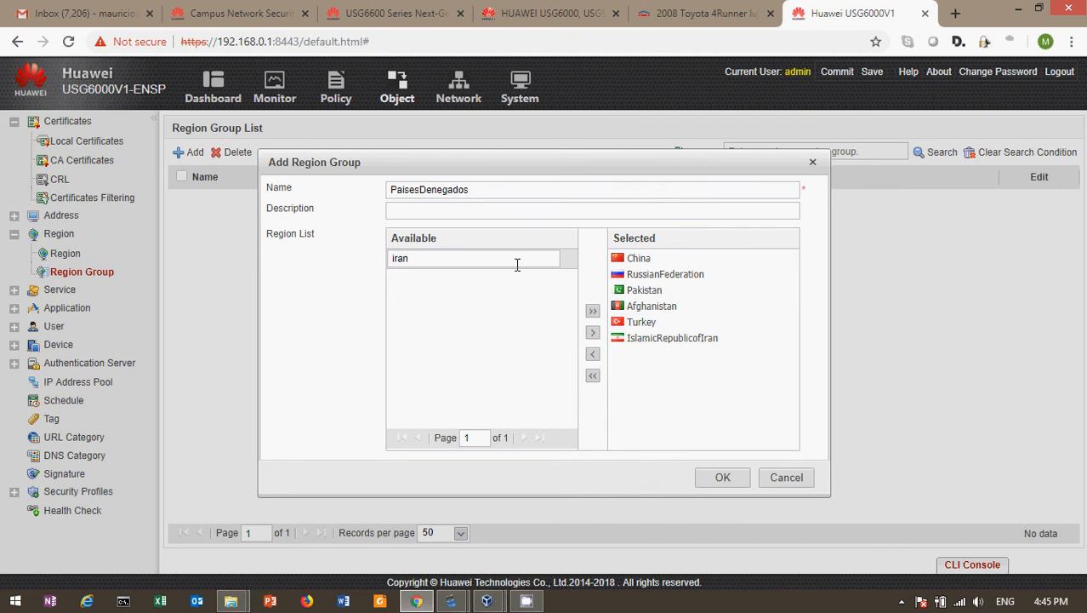
click(722, 478)
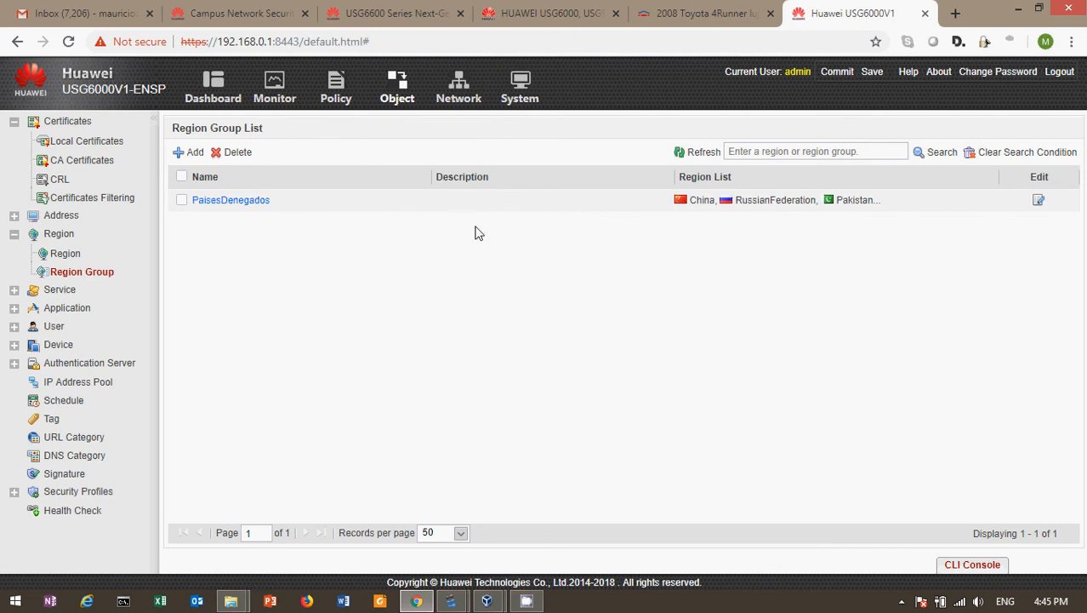
Step: Start a new security policy and name it Politica-Paises-Denegados
click(336, 86)
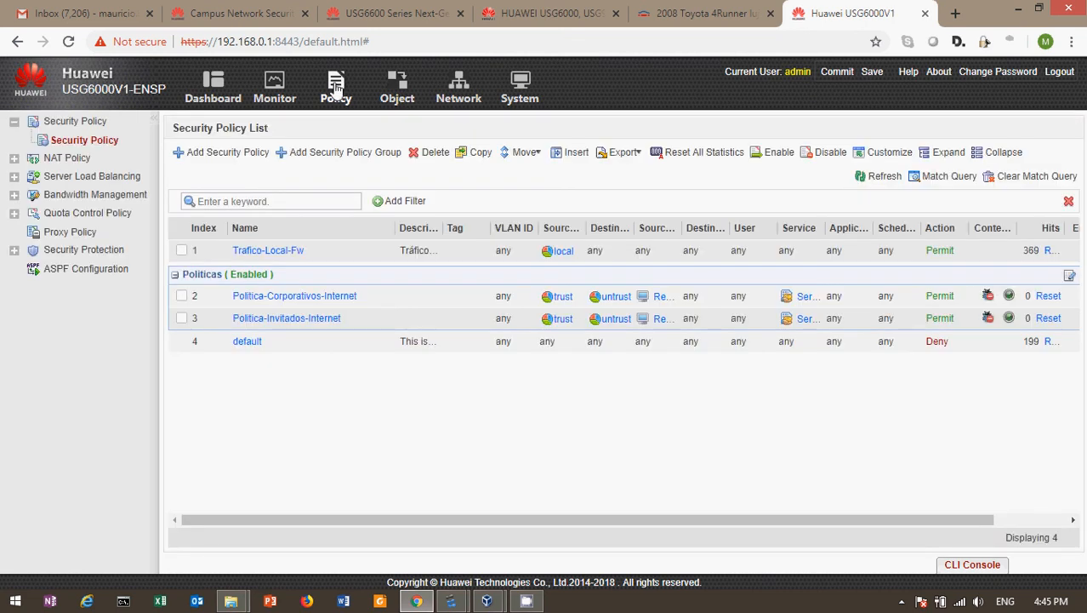
click(211, 154)
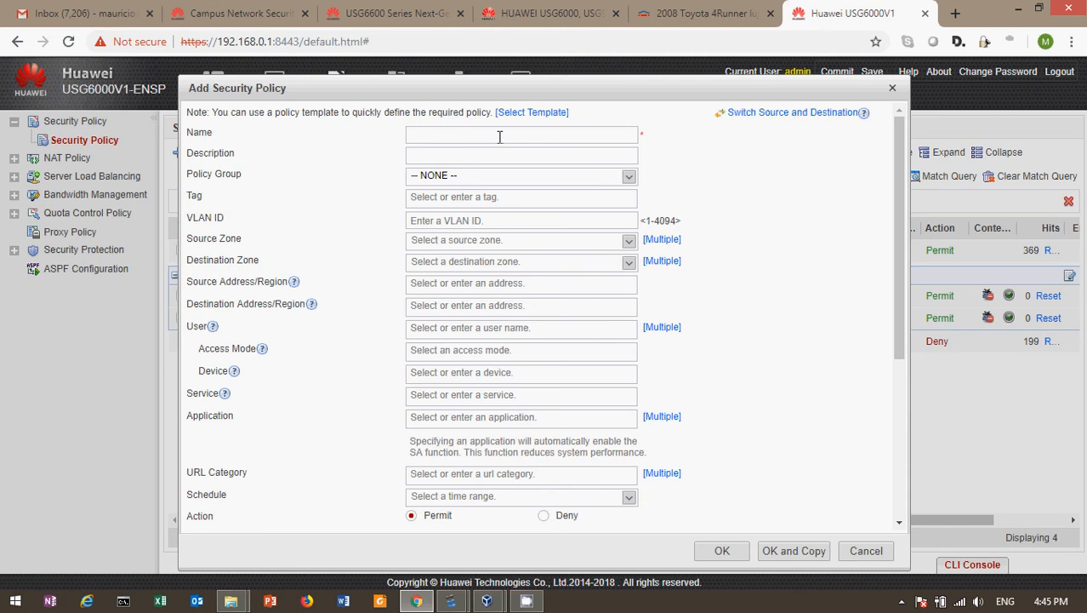
text(Politica-Paises-Debegados)
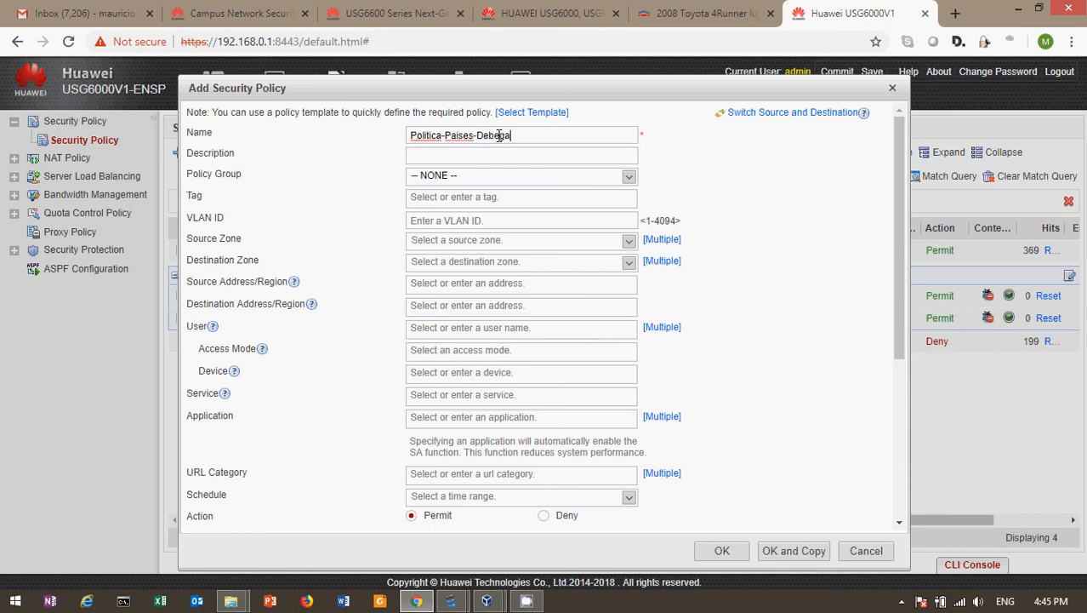
key(BackSpace)
key(BackSpace)
key(BackSpace)
key(BackSpace)
key(BackSpace)
key(BackSpace)
key(BackSpace)
text(negados)
Step: Set the new policy's destination to the PaisesDenegados region group and its action to Deny, saving the policy
click(448, 308)
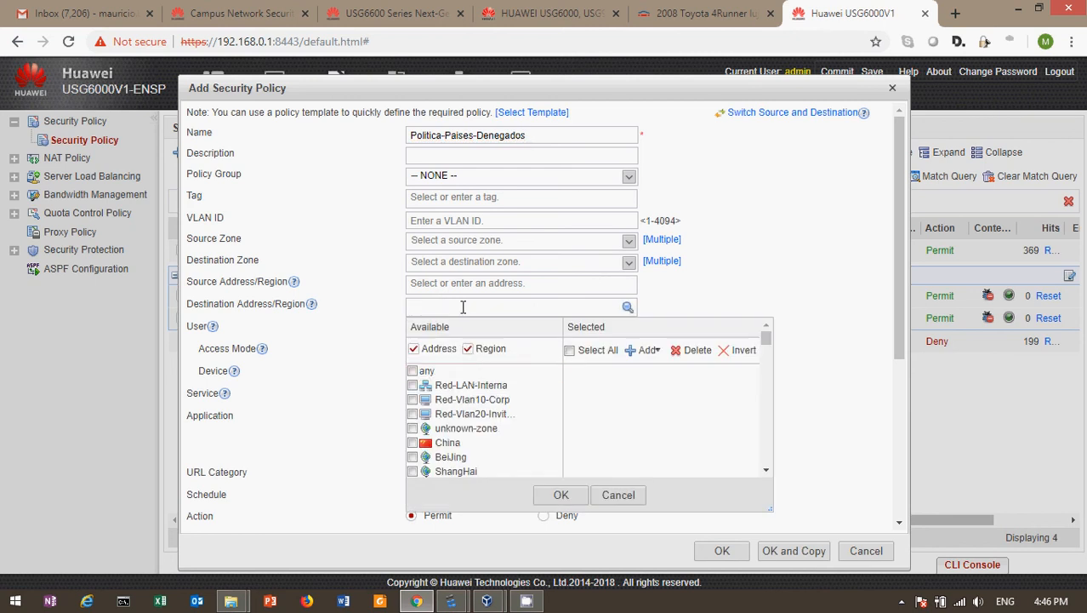
text(pas)
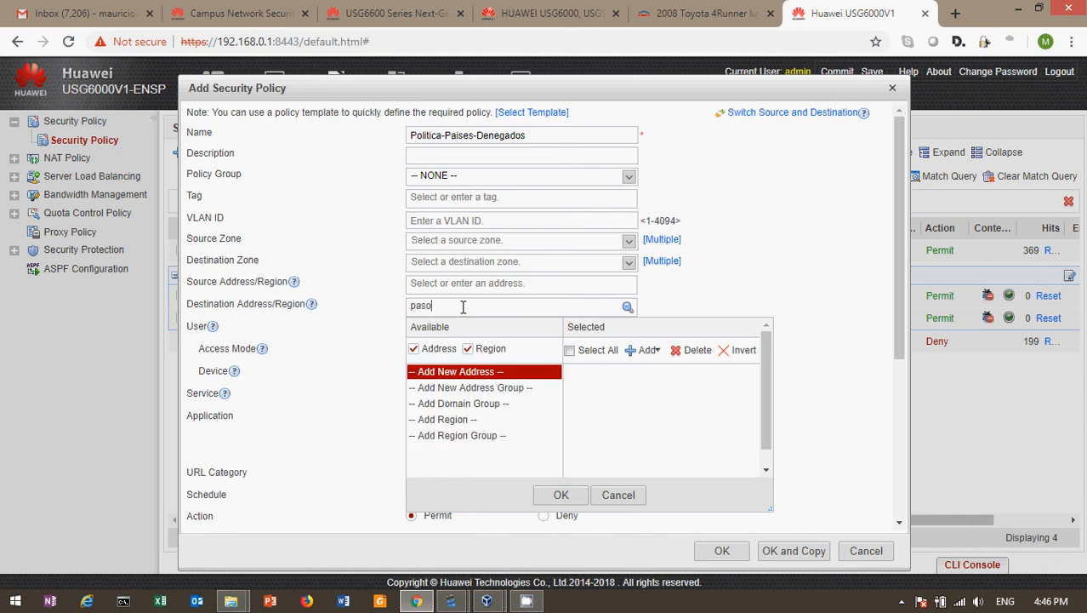
key(BackSpace)
text(is)
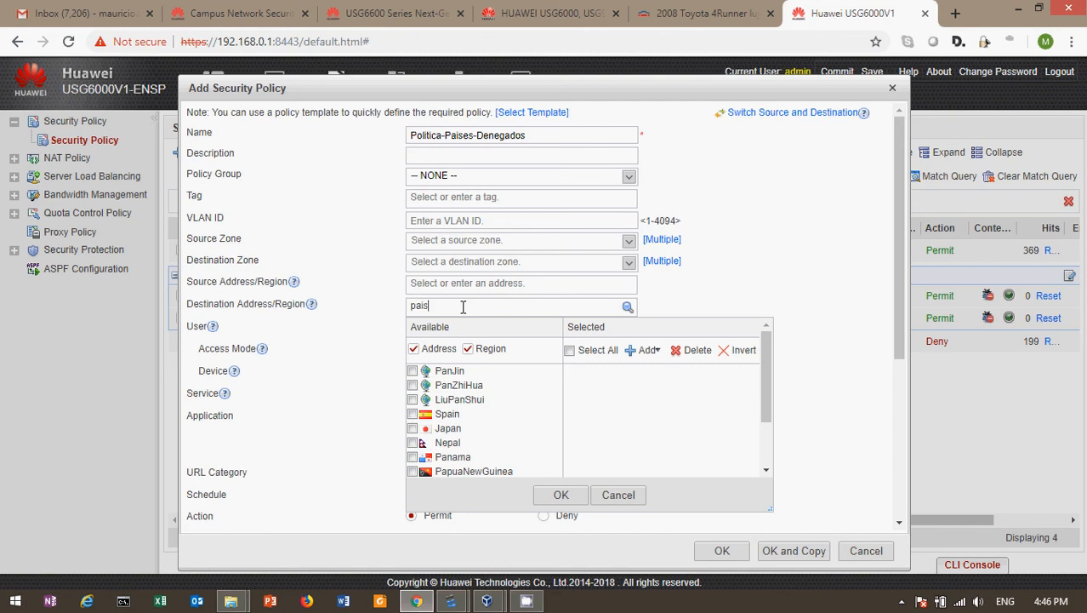
click(412, 372)
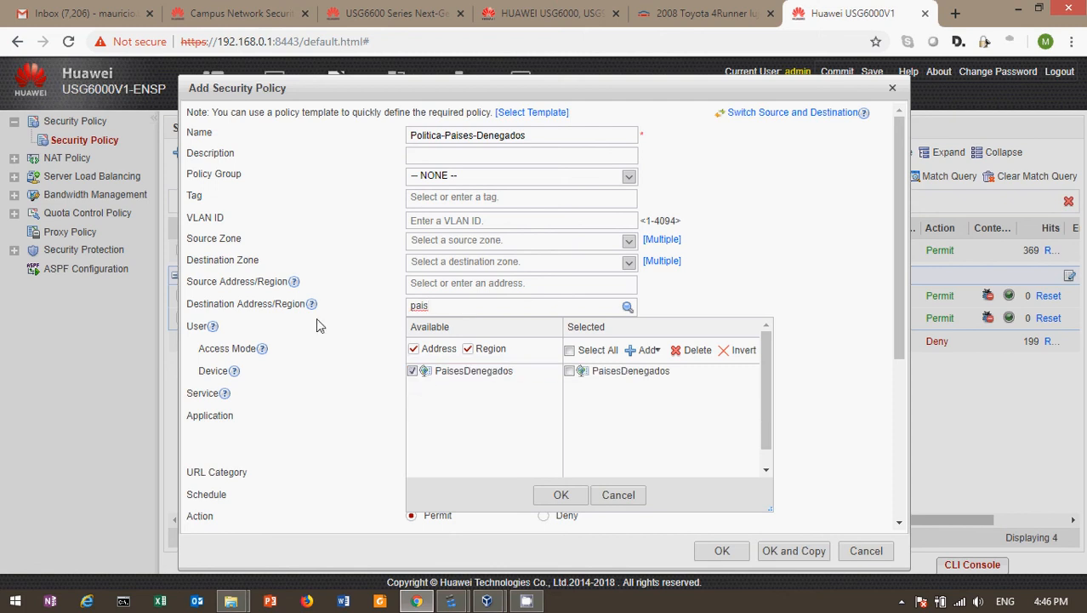
click(561, 494)
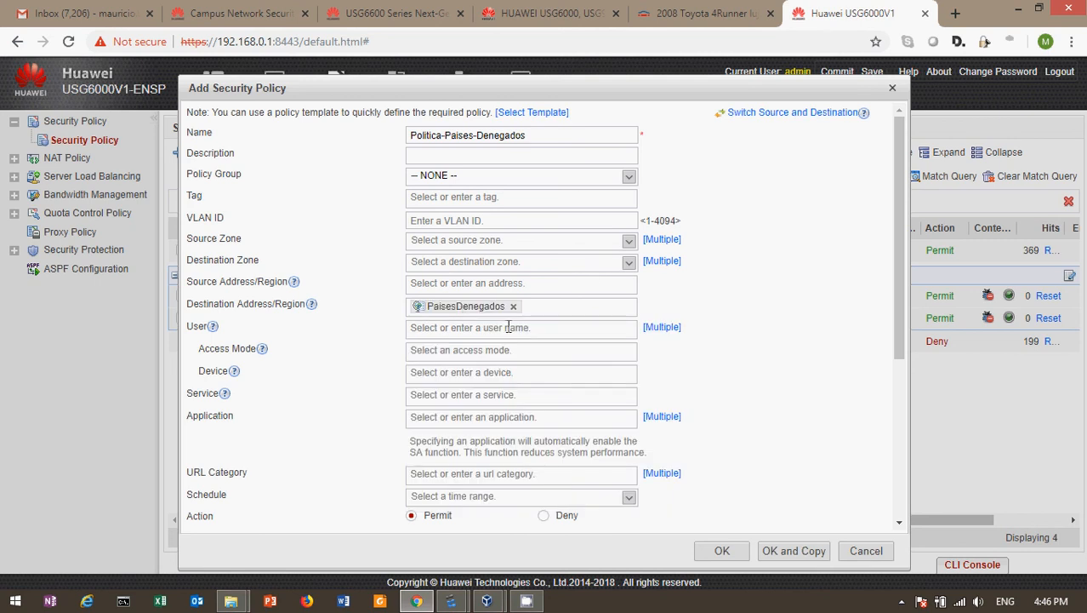
mouse_move(479, 306)
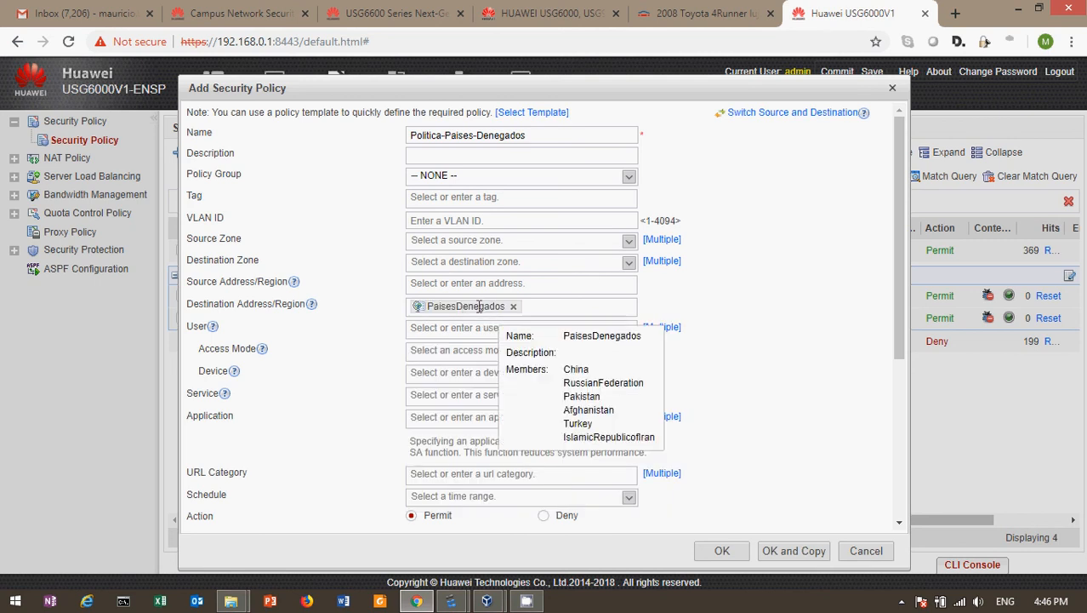
click(545, 516)
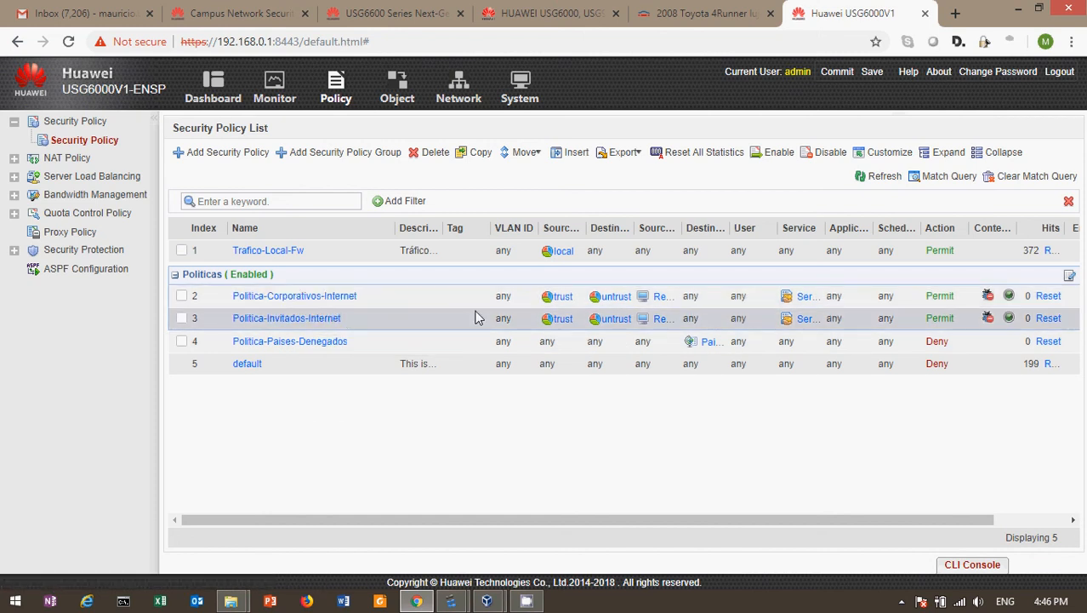
Step: Move Politica-Paises-Denegados into the Politicas group, above Politica-Corporativos-Internet
click(181, 341)
drag(267, 347, 268, 298)
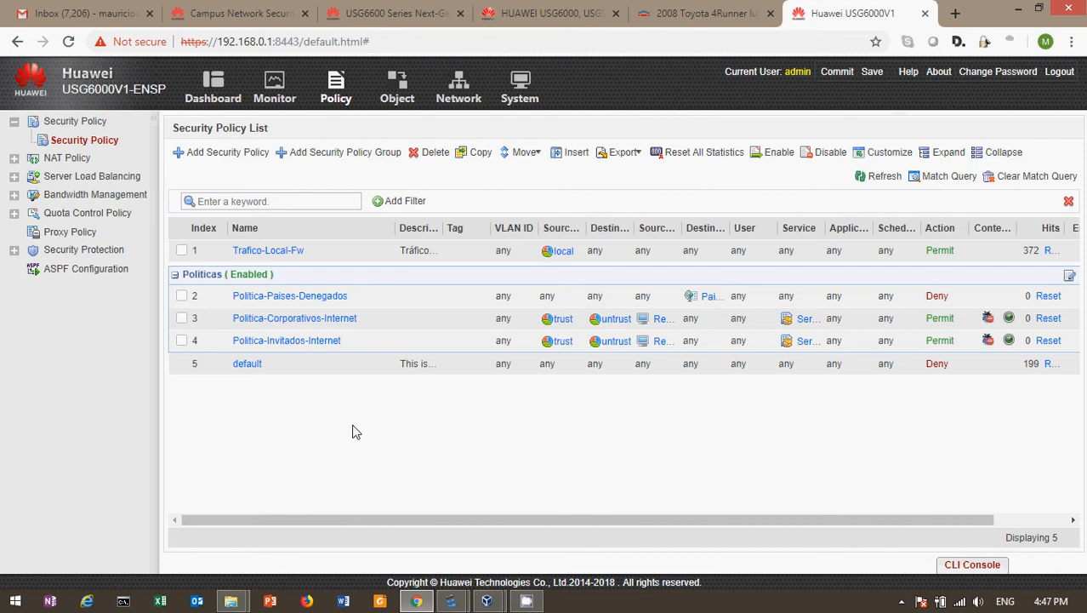
Step: Add Chile to the destination regions of Politica-Paises-Denegados and save the policy
click(270, 297)
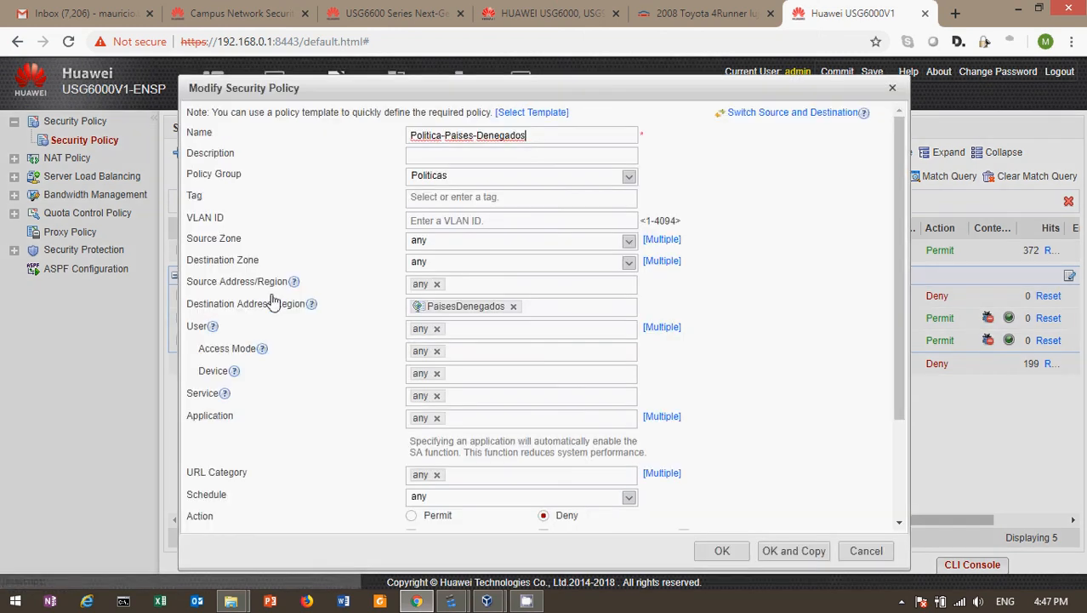
click(548, 309)
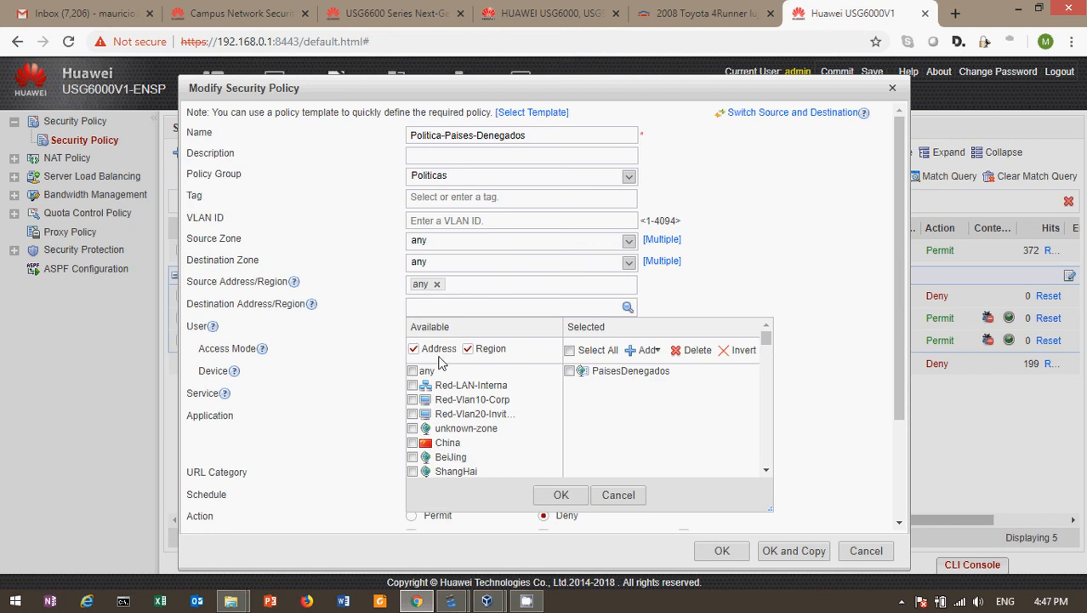
text(chile)
click(413, 371)
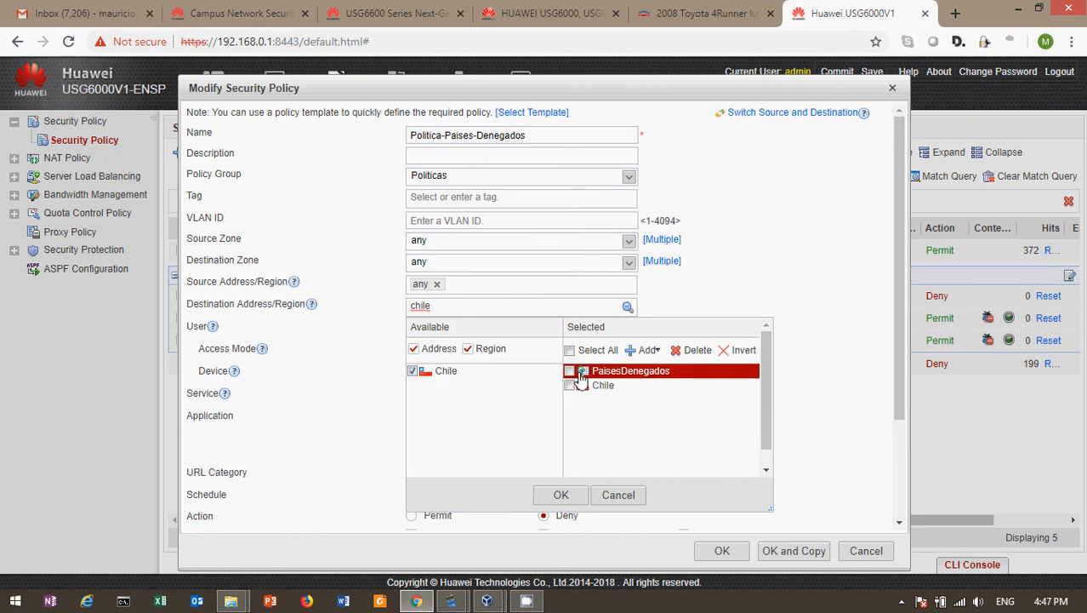
click(560, 496)
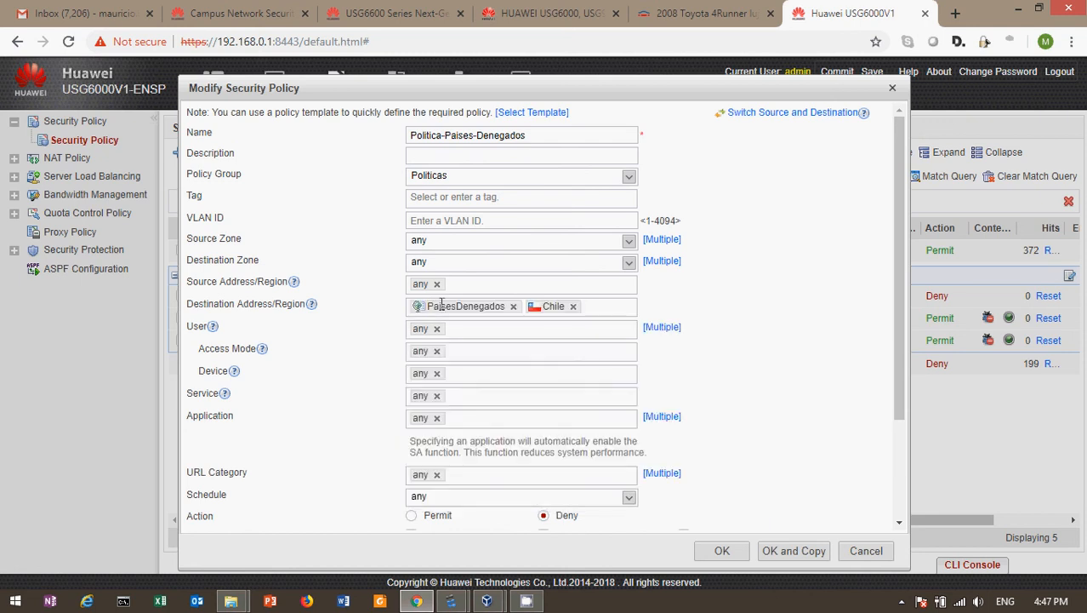
click(734, 551)
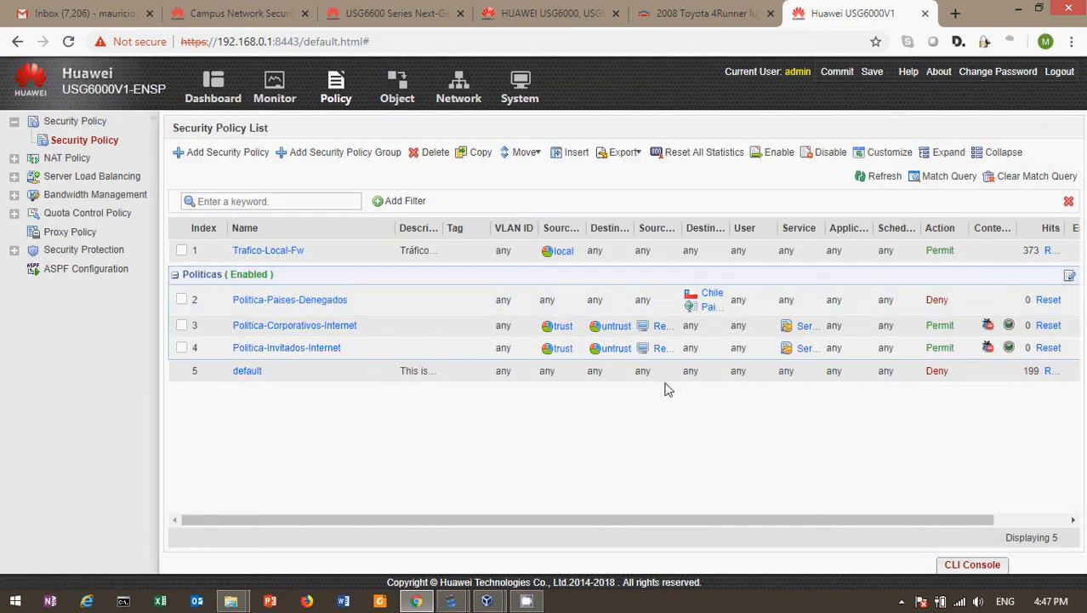
Step: Commit the firewall's security policy changes
mouse_move(805, 350)
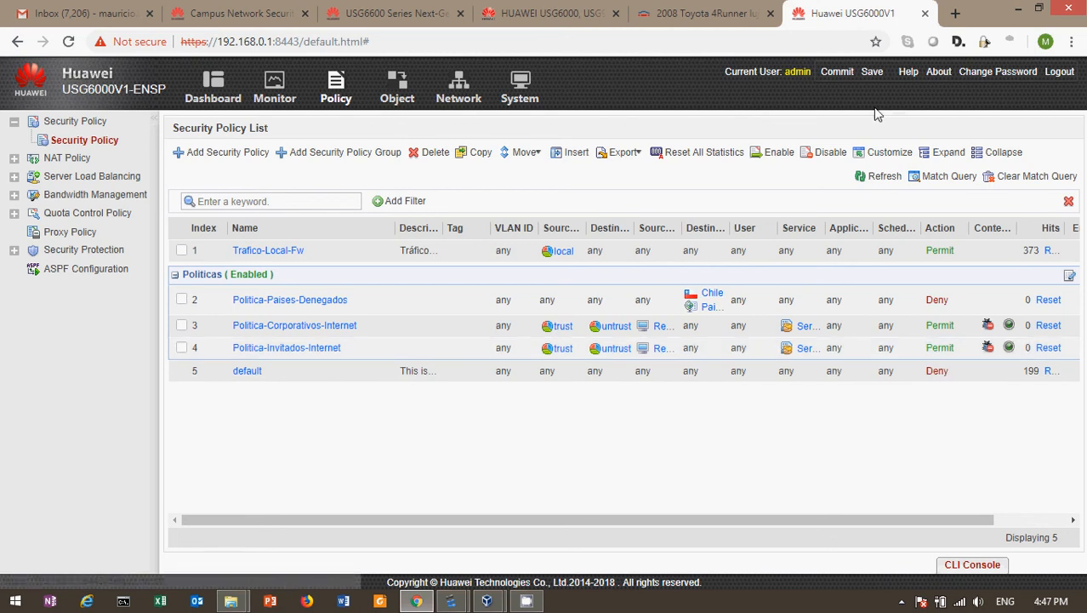
click(837, 72)
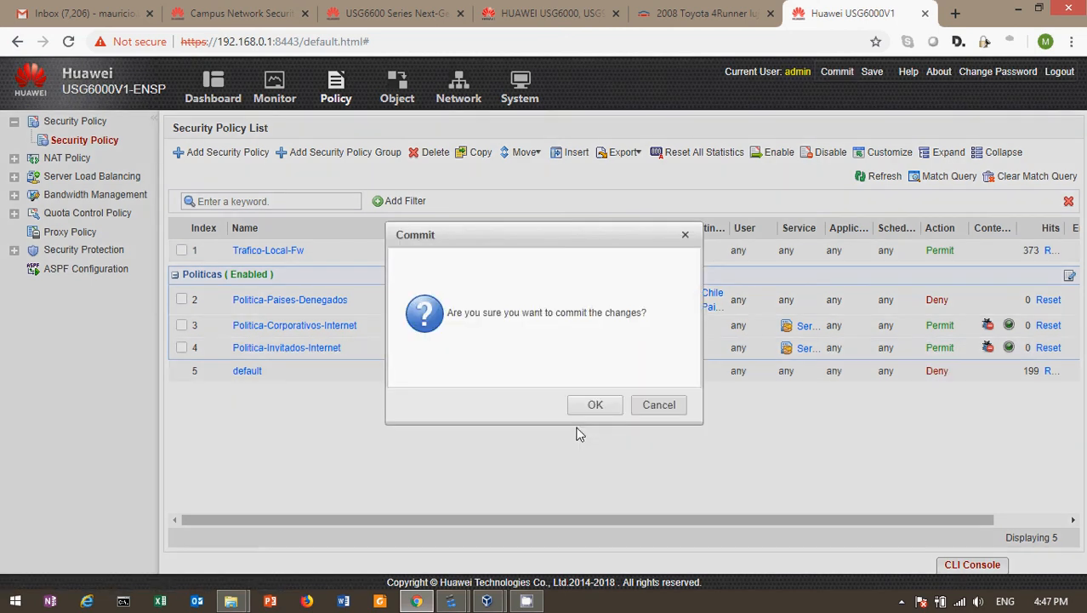
click(598, 406)
click(651, 404)
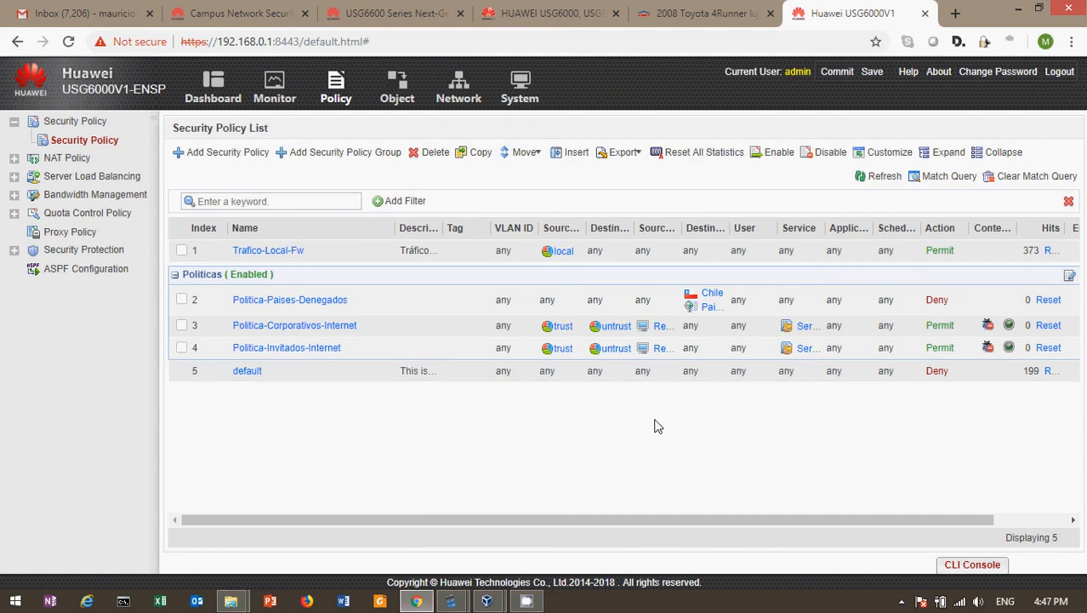
Step: Check the lab topology in eNSP and switch to the Win XP 2015 virtual machine in VirtualBox
mouse_move(525, 602)
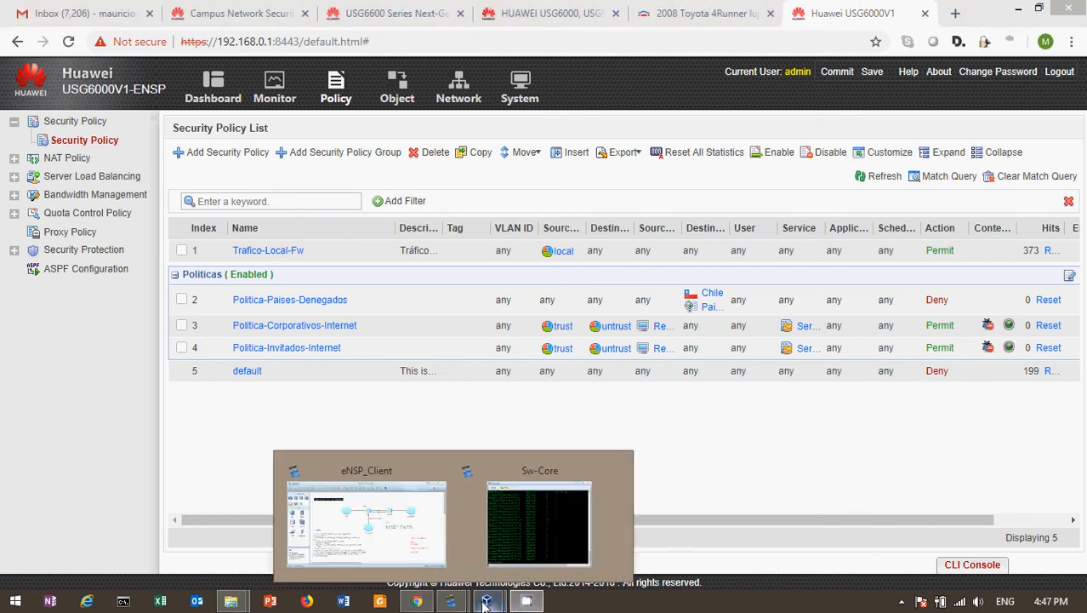
mouse_move(487, 601)
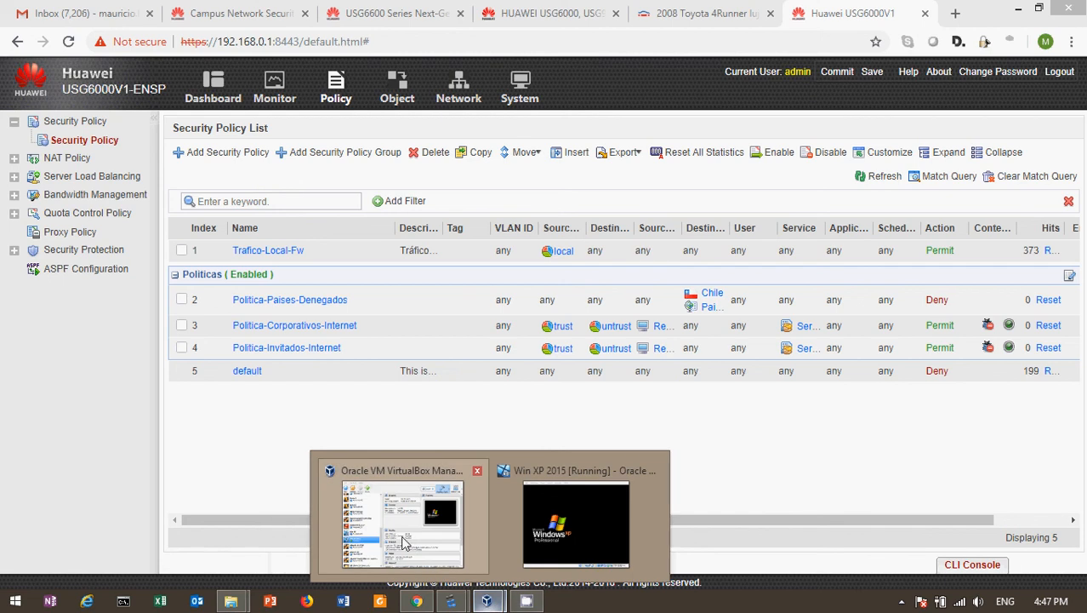
click(576, 521)
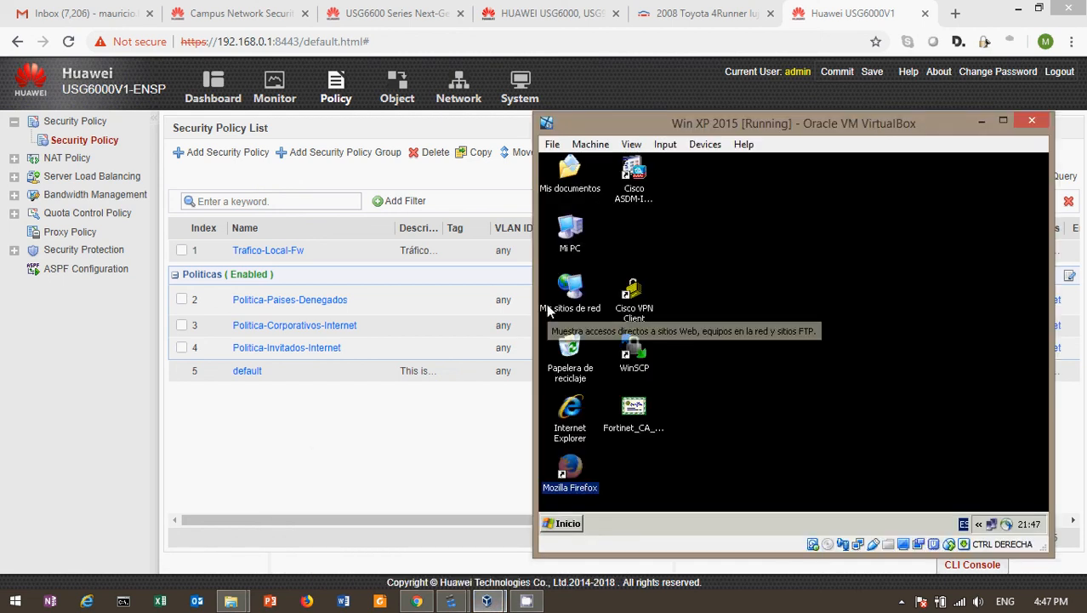
click(451, 601)
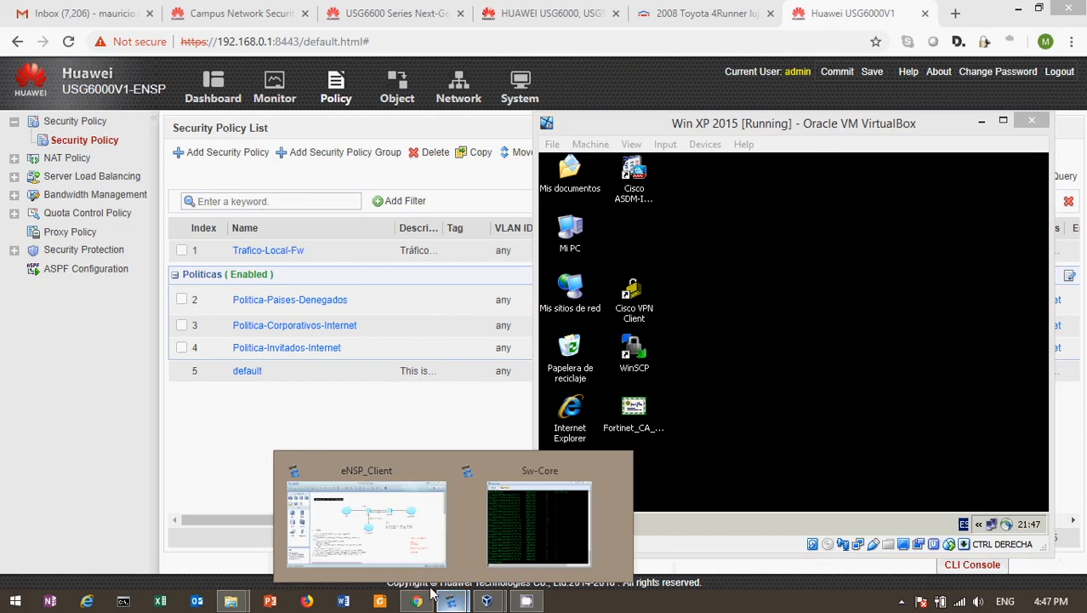
click(369, 546)
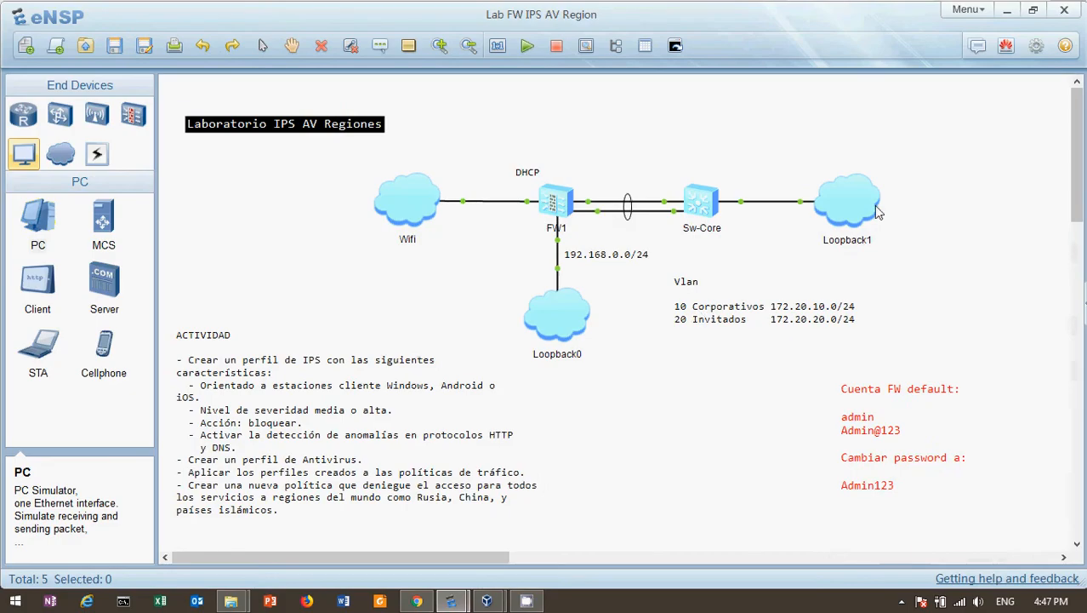
click(488, 601)
click(560, 521)
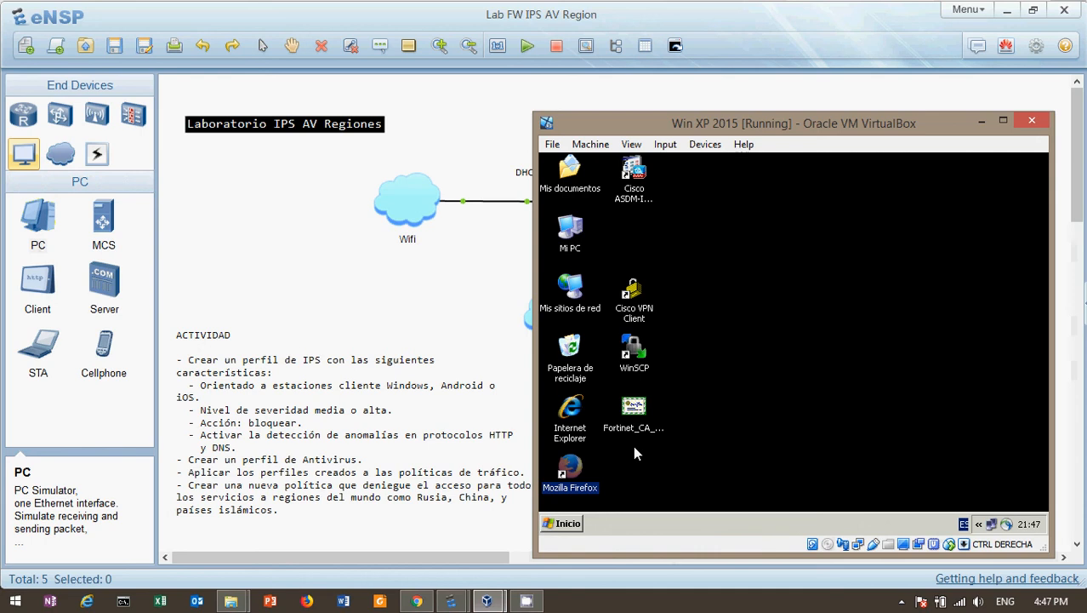
Step: Open a command prompt in the Windows XP virtual machine and ping 4.2.2.2
click(568, 523)
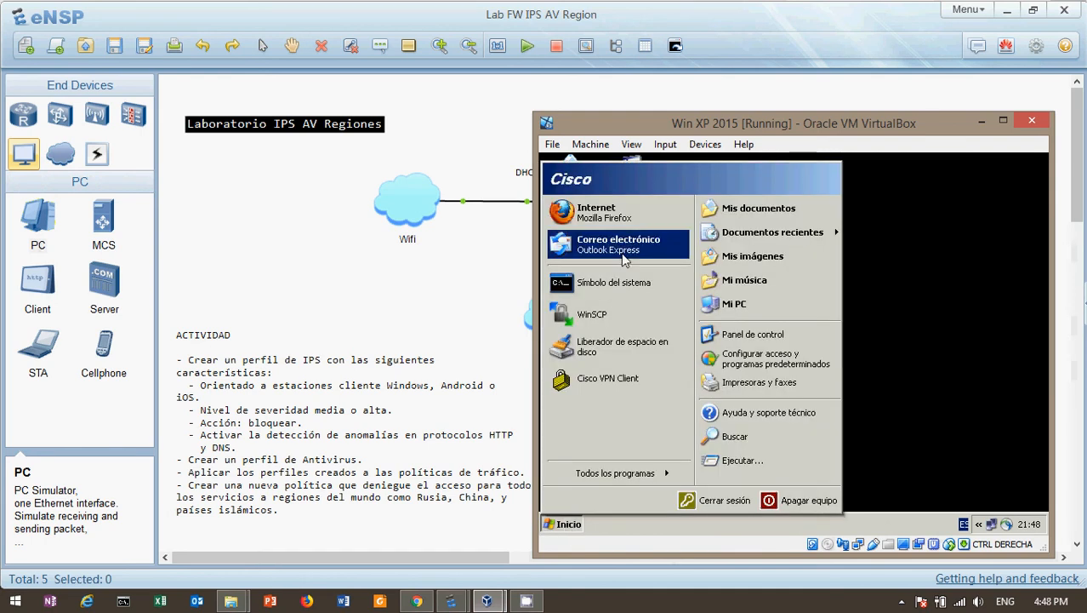
click(620, 280)
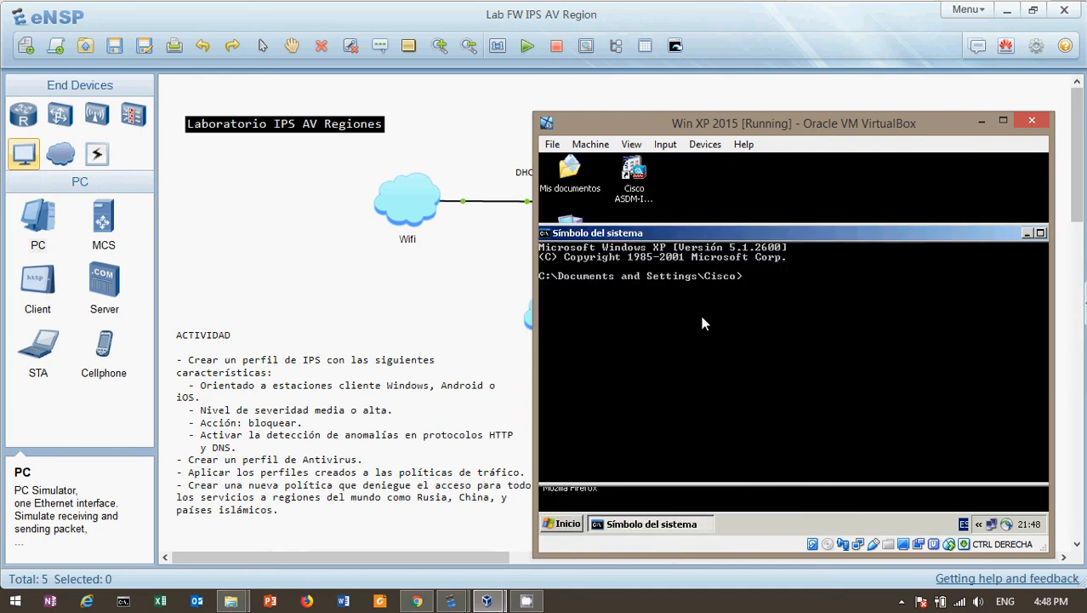
text(ping 4.2.2.2)
key(Return)
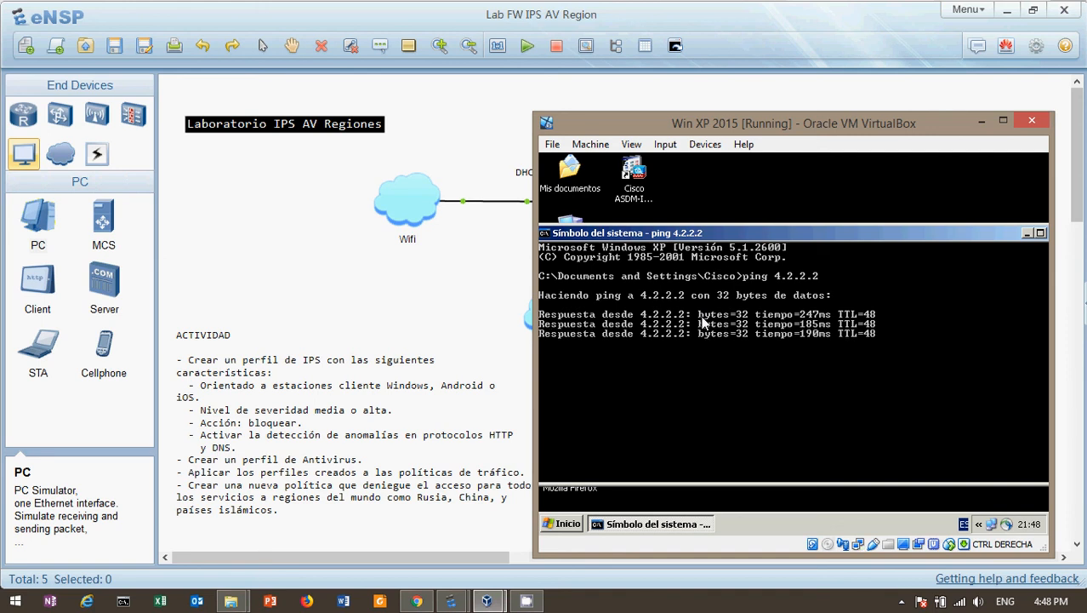
Step: Open Firefox in the Windows XP virtual machine and load cisco.com
drag(719, 234, 717, 211)
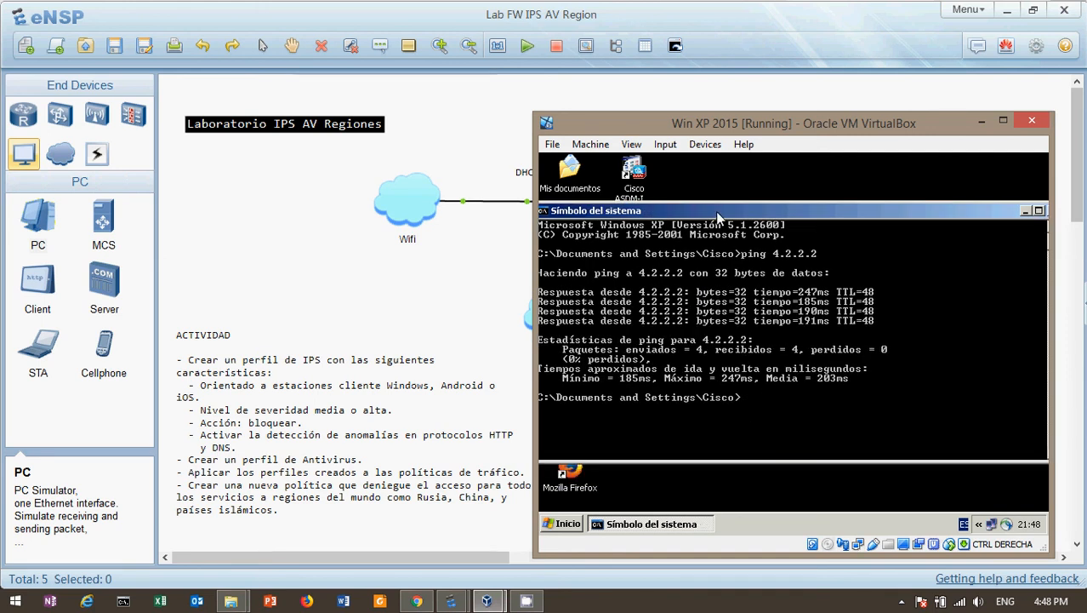
click(566, 485)
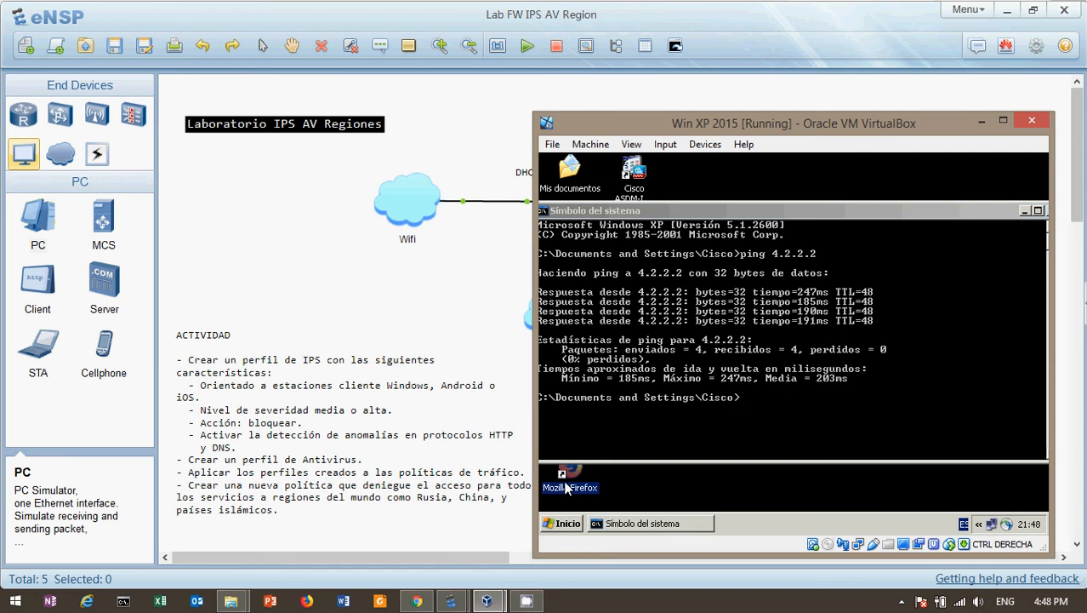
double_click(566, 487)
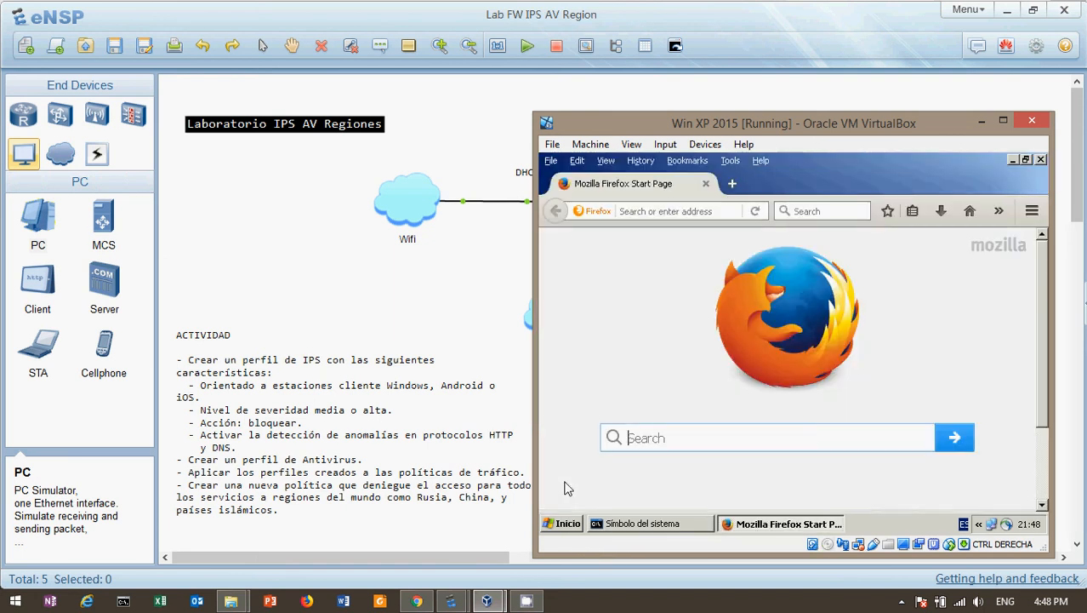
click(677, 212)
text(cisco.com)
key(Return)
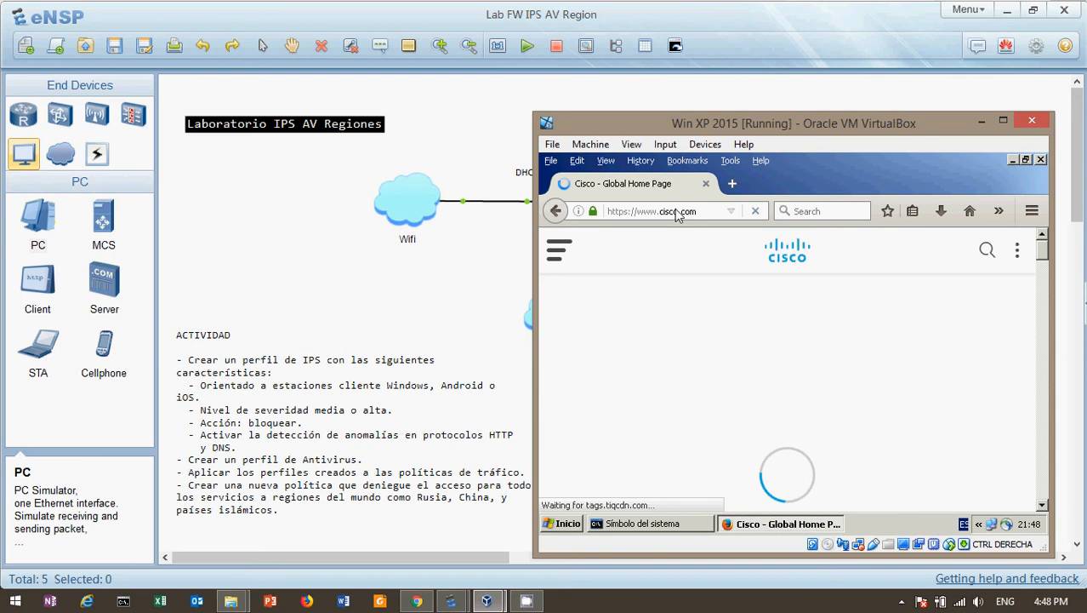
Step: Load fortinet.com in a new browser tab and close the Cisco tab
click(732, 186)
text(fortinet.com)
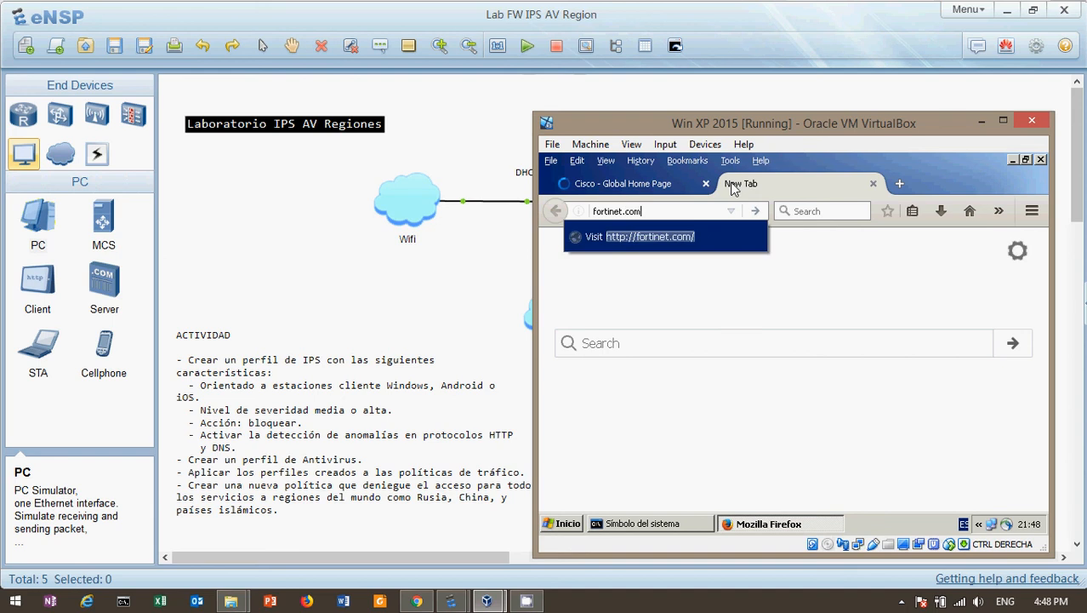
key(Return)
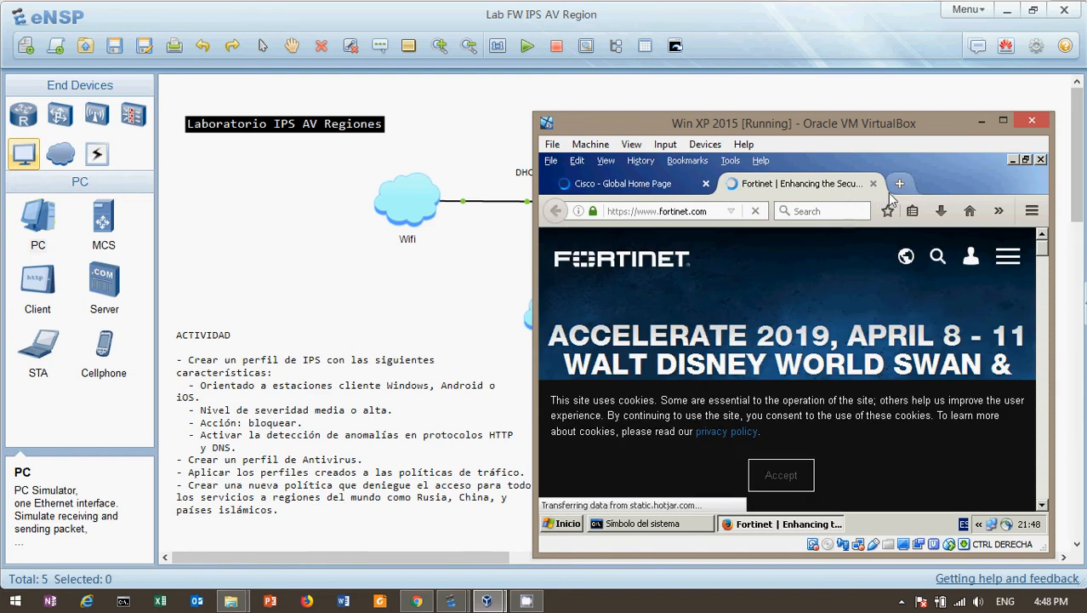
click(705, 185)
Step: Test access to a Chilean site by loading movistar.cl in a new browser tab
key(ctrl+t)
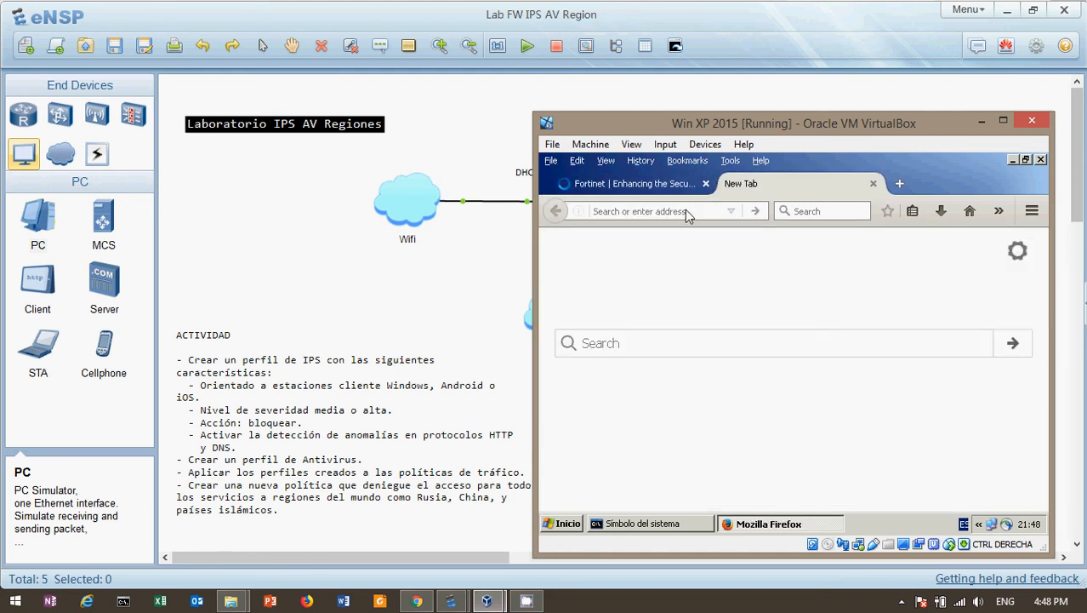
text(lun)
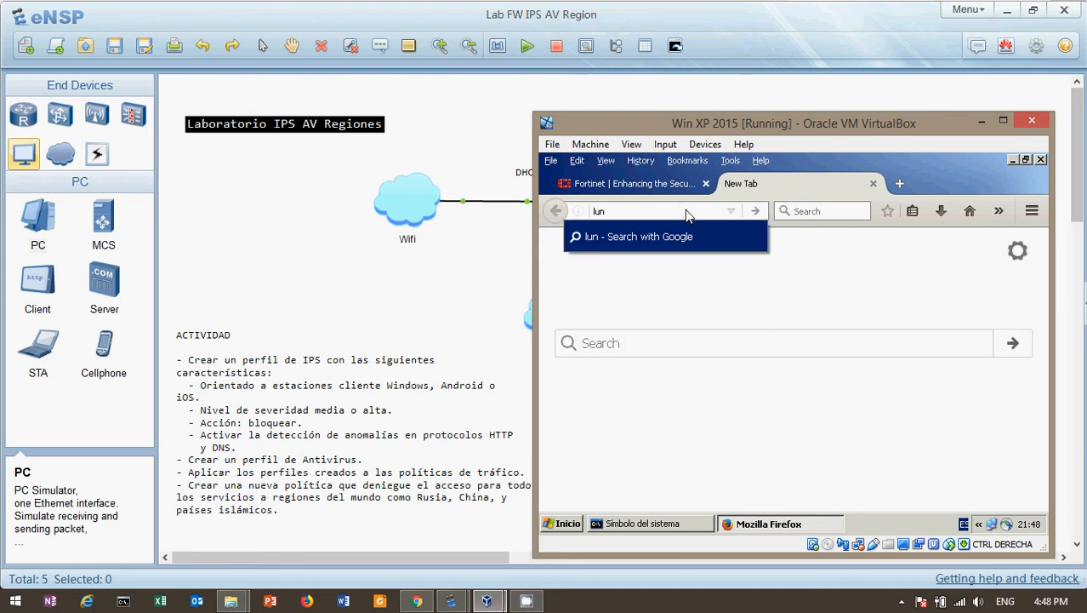
key(BackSpace)
key(BackSpace)
key(BackSpace)
text(mo)
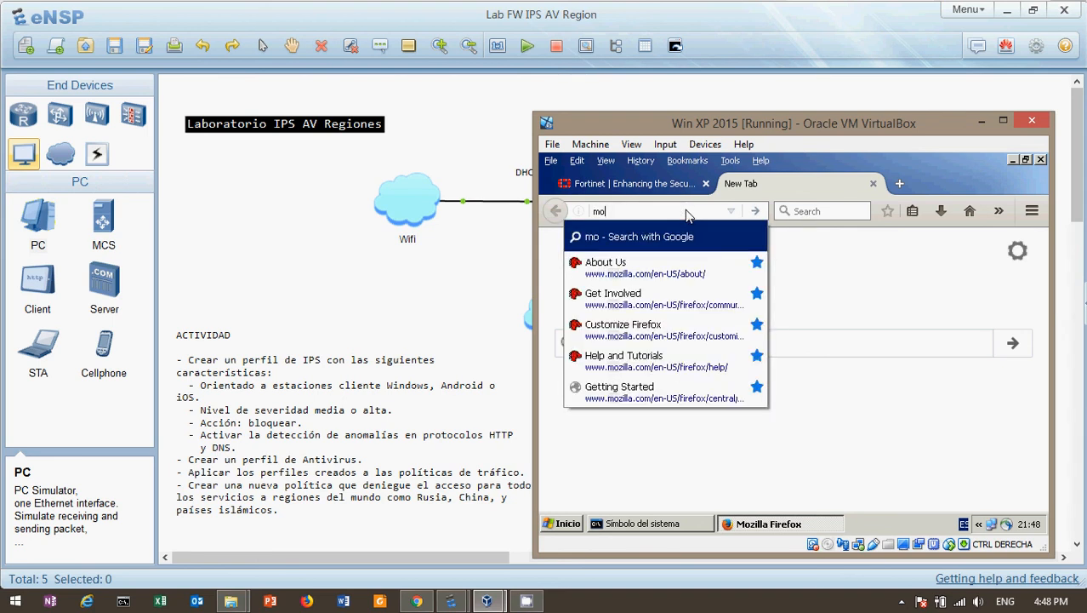
text(vistar.)
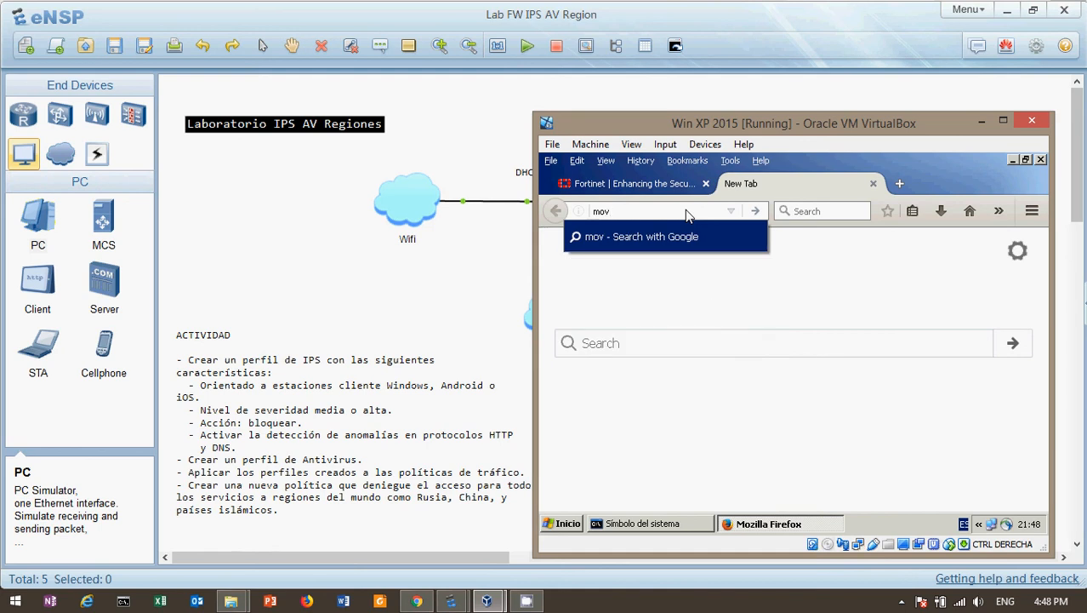
text(cl)
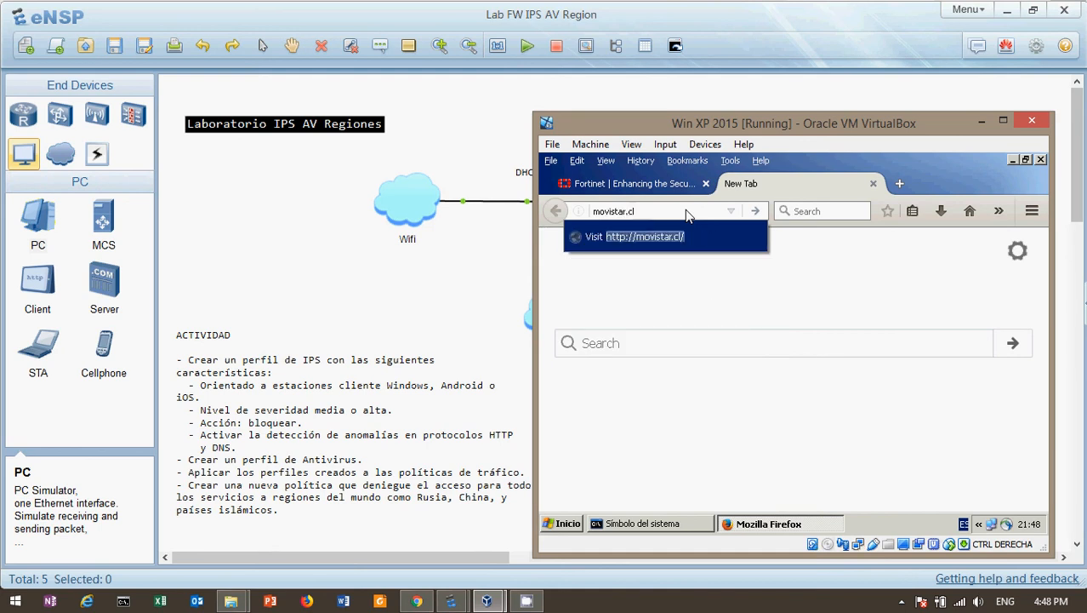
key(Return)
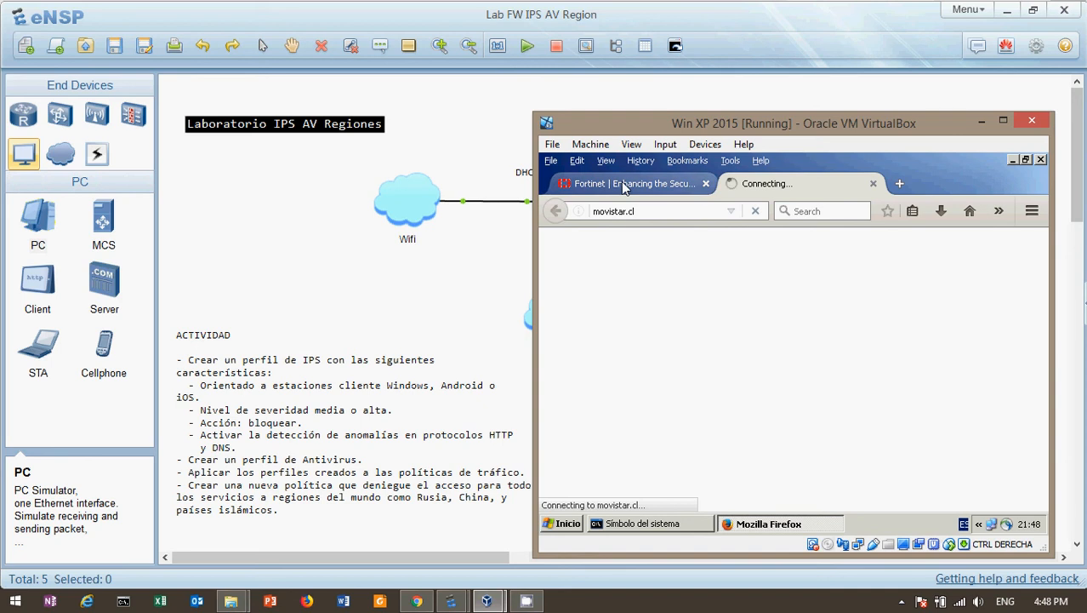
Step: Load nic.cl in a new browser tab and compare it with the movistar.cl and Fortinet tabs
click(902, 186)
text(nic.cl)
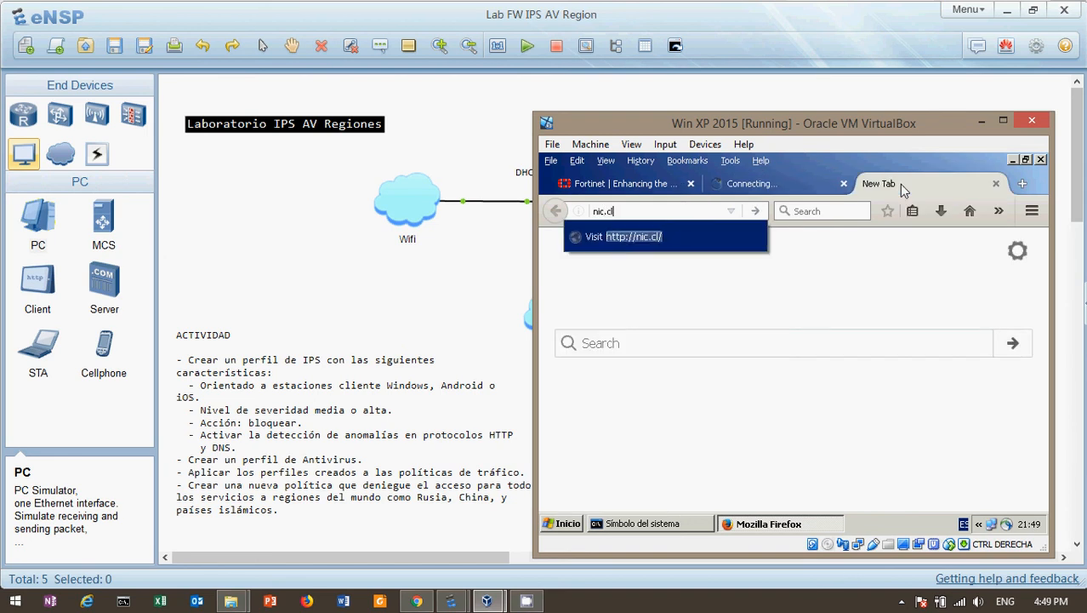
key(Return)
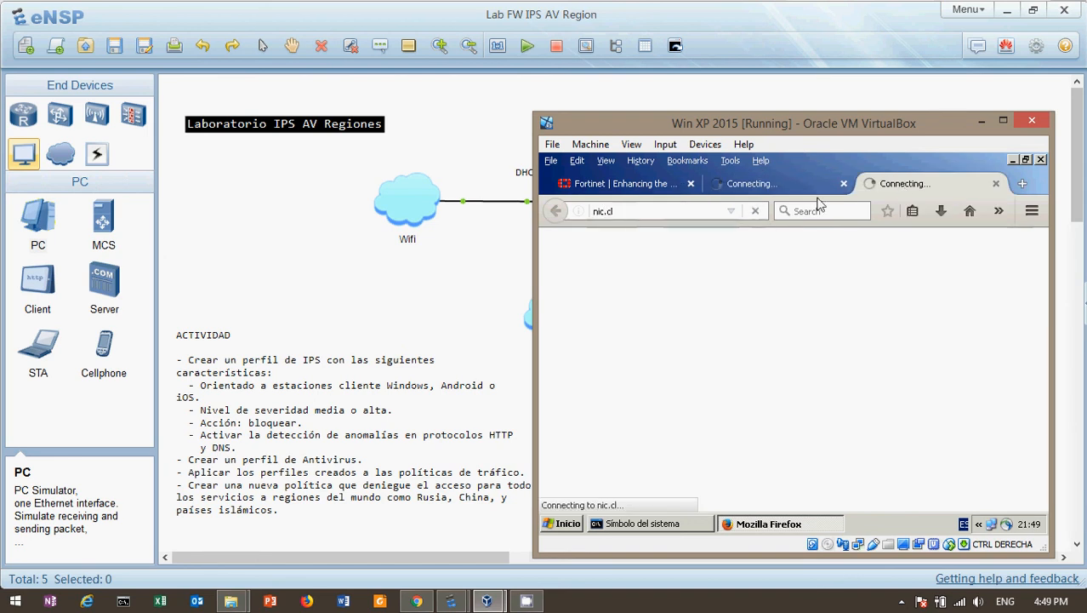
click(772, 186)
click(634, 189)
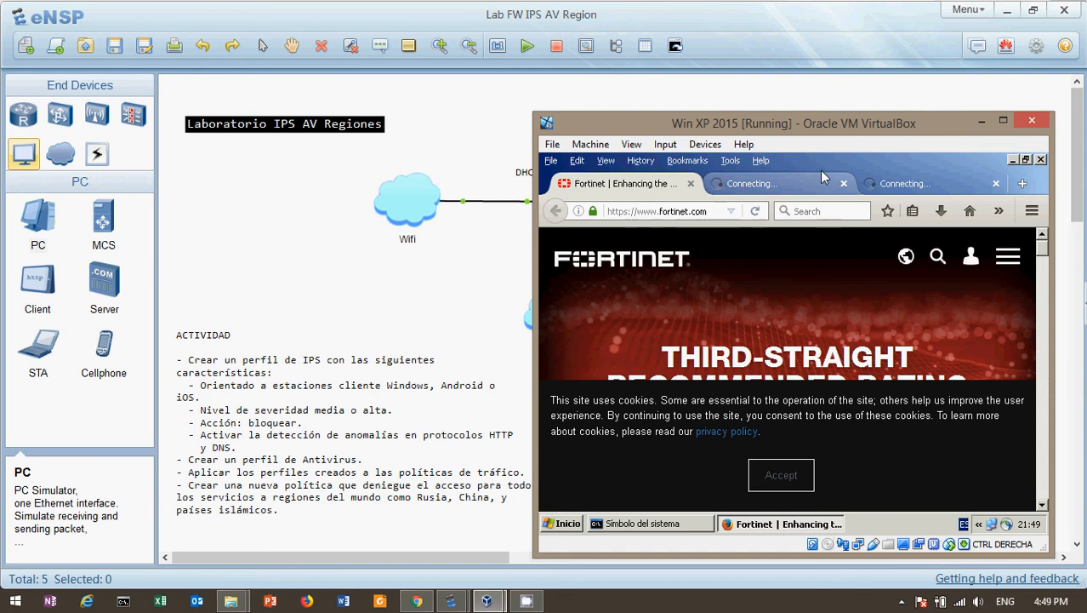
Step: Load netttainers.cl in a new browser tab and check the loading state of the nic.cl, movistar.cl and Fortinet tabs
click(1023, 183)
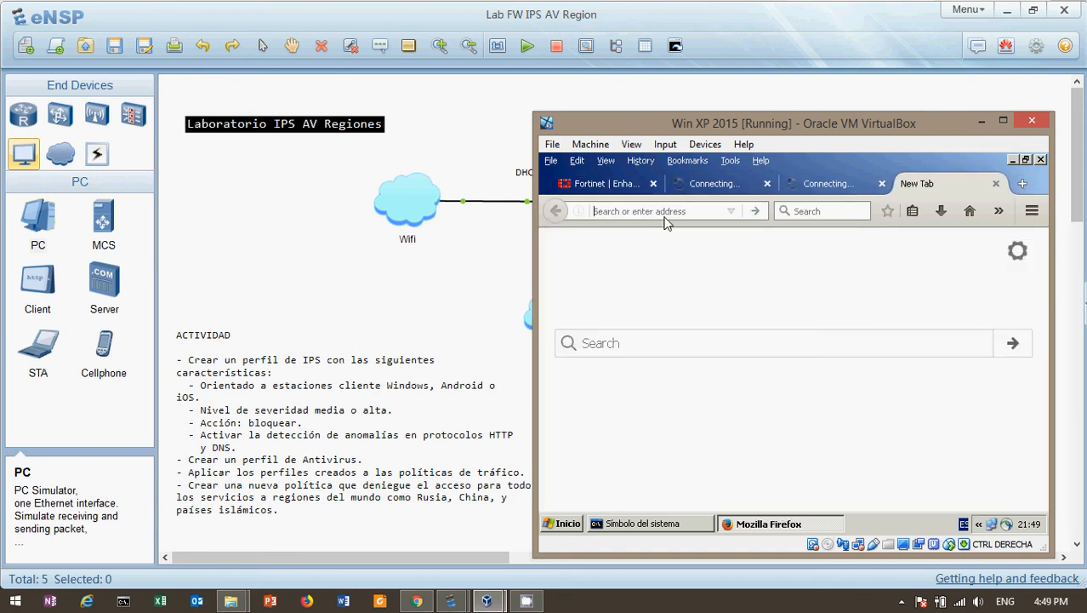
text(netttainers.cl)
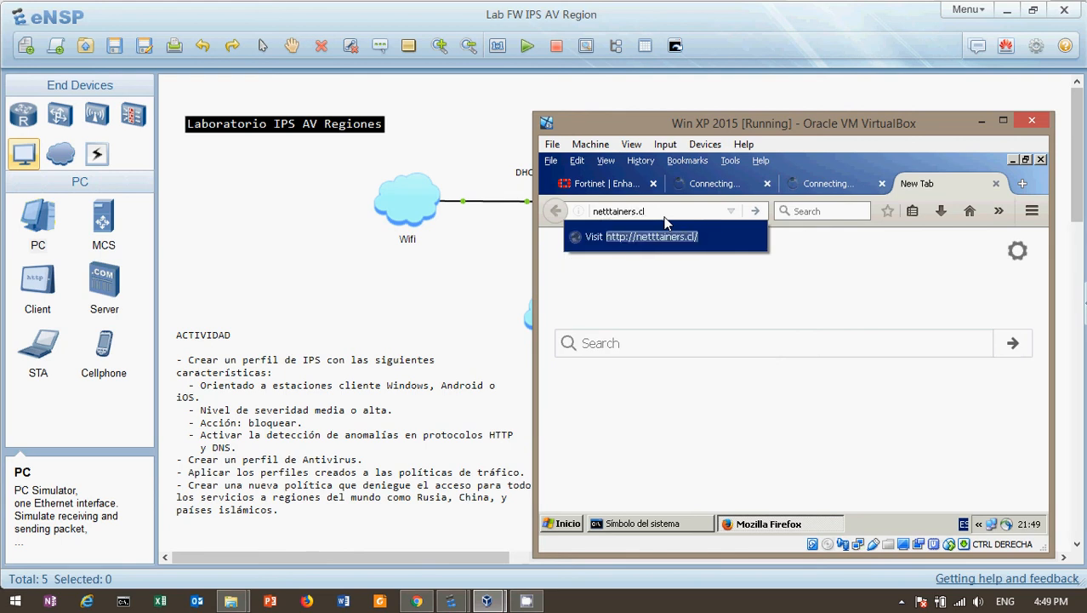
key(Return)
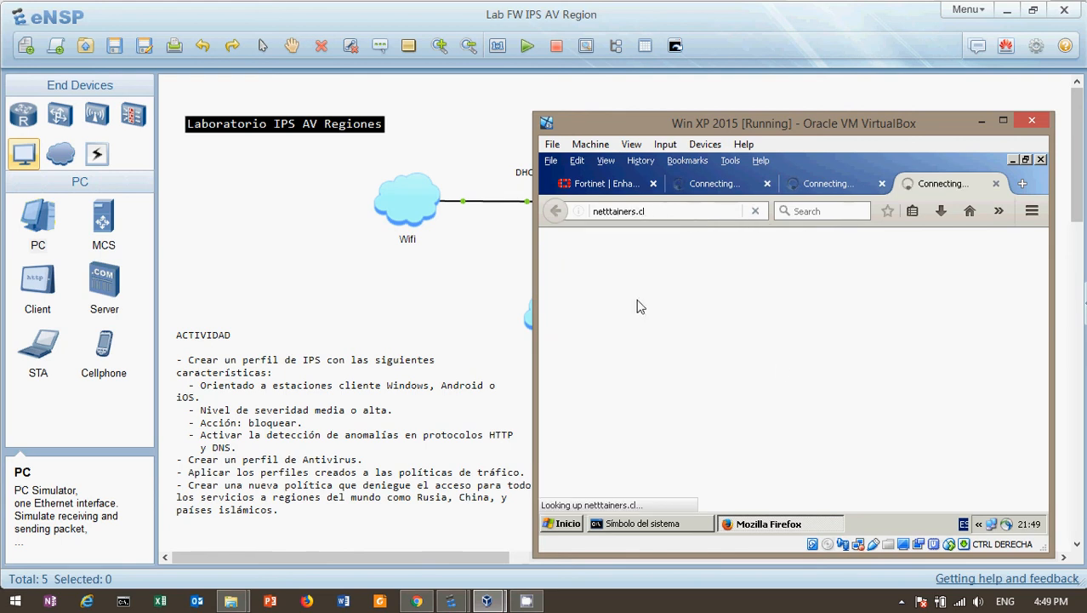
click(830, 183)
click(714, 183)
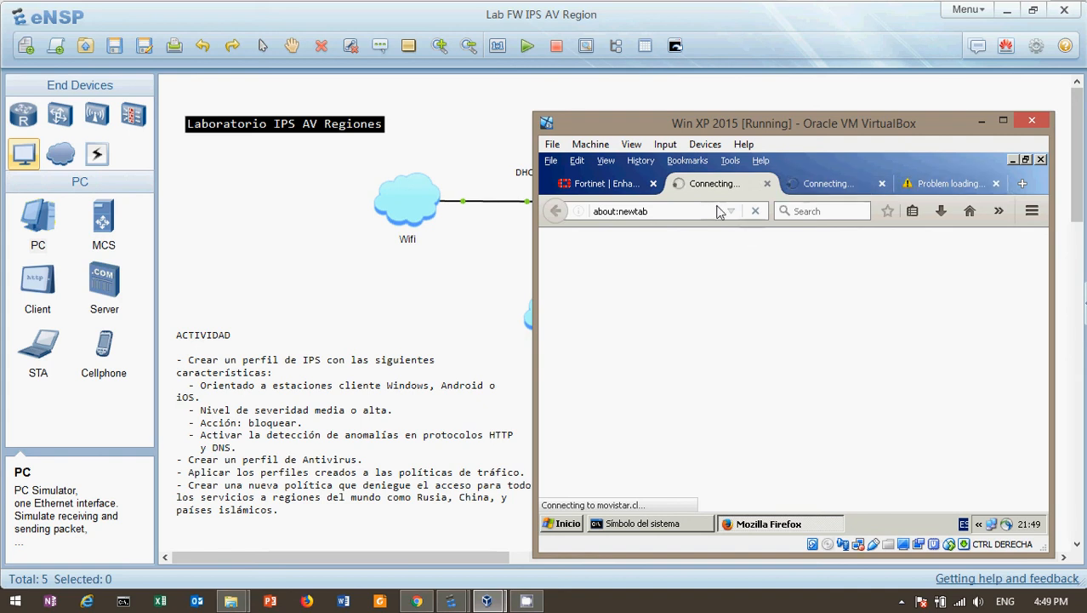
click(822, 191)
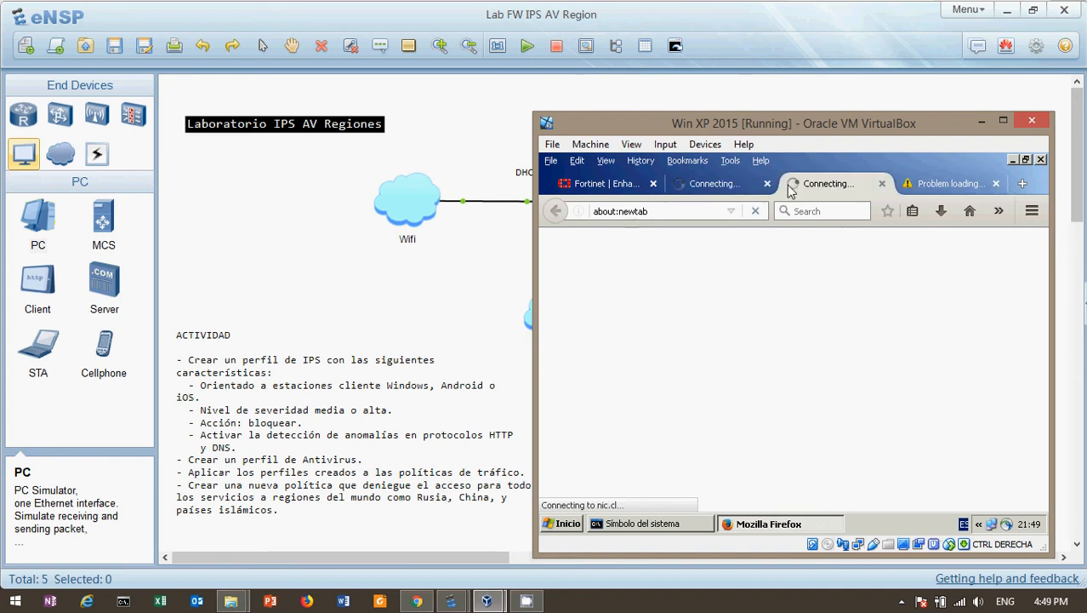
click(598, 185)
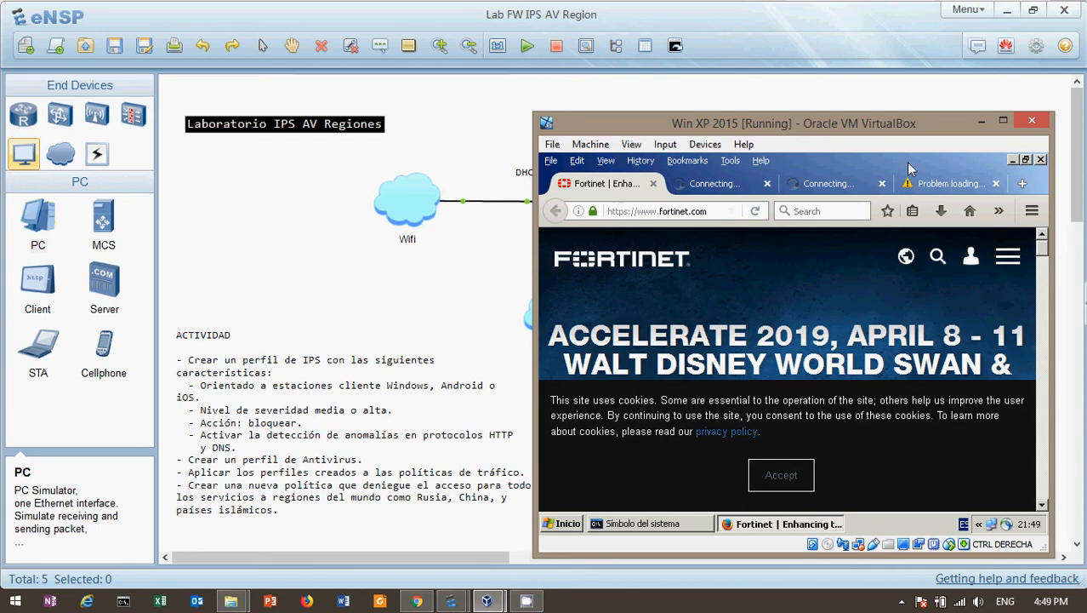
Step: Load ibm.com in a new browser tab and review the results in the tabs of the Chilean sites
click(1022, 184)
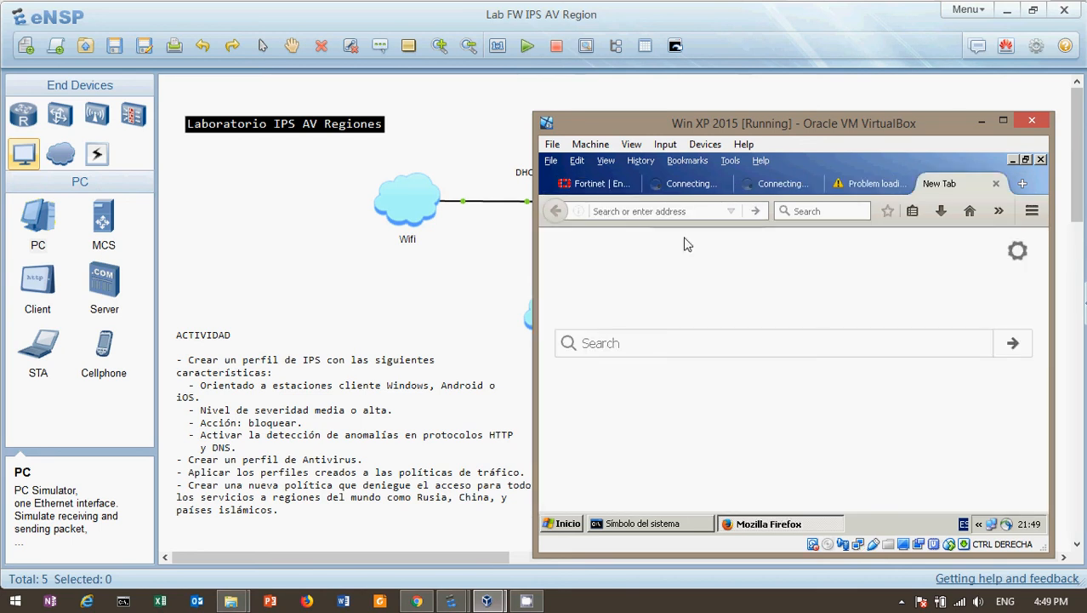
text(i)
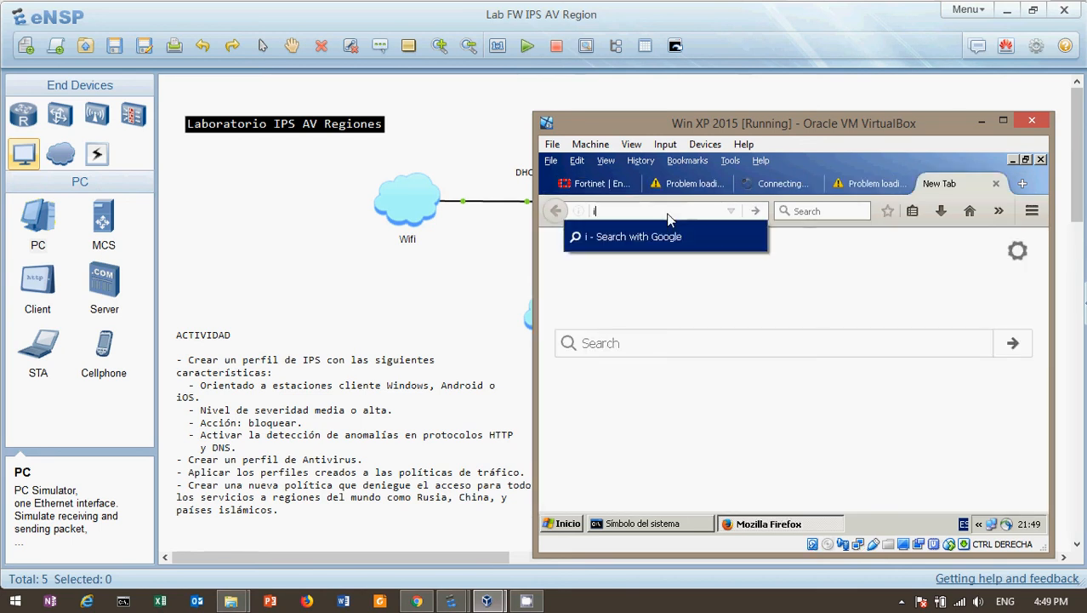
text(bm.com)
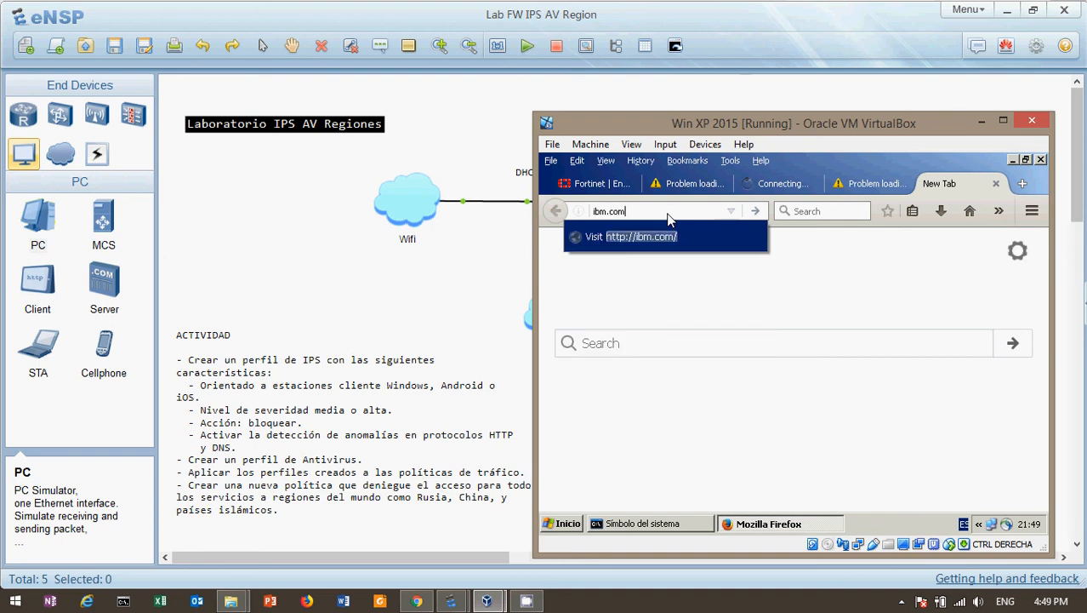
key(Return)
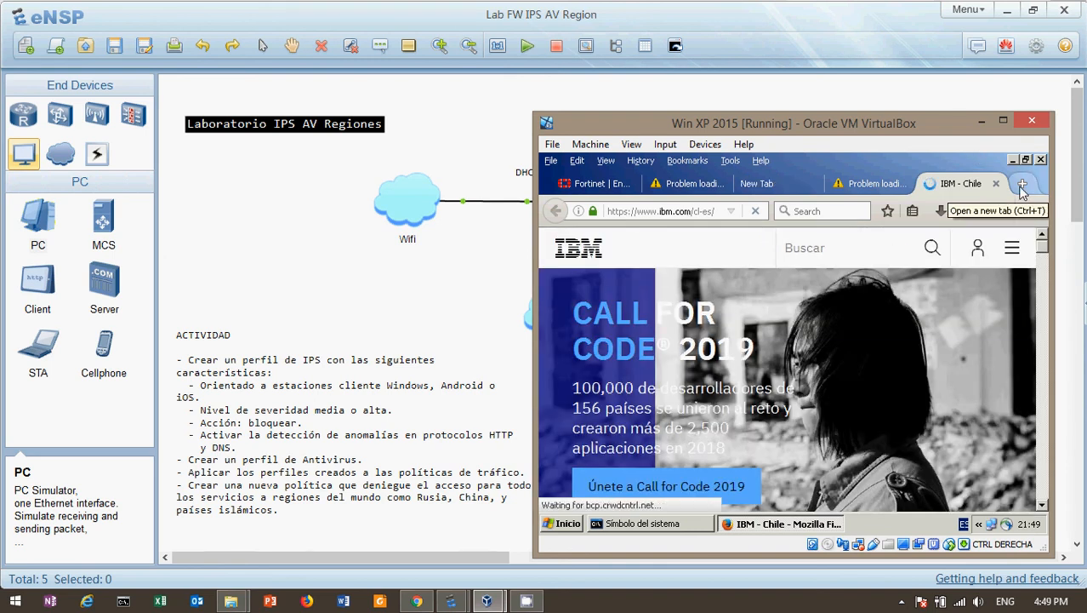
click(867, 185)
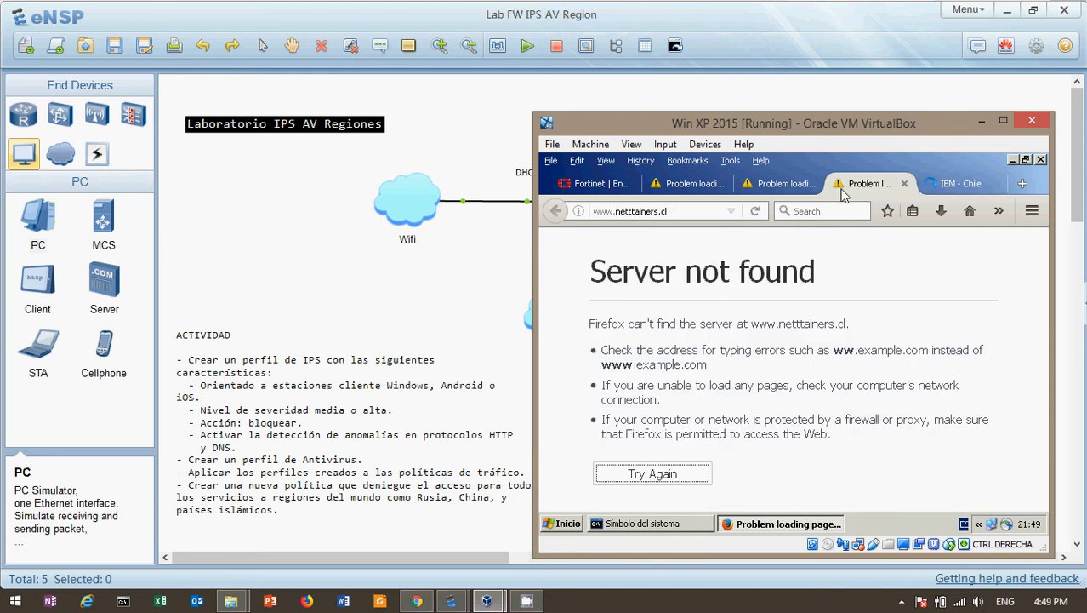
click(776, 185)
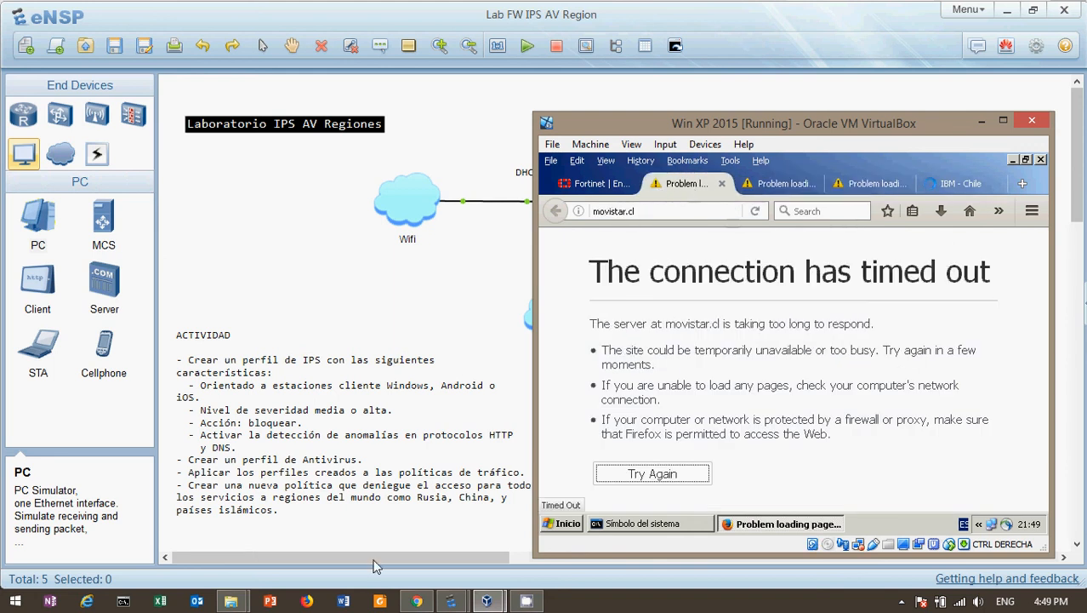
Step: Load amazon.com in a new browser tab of the virtual machine
mouse_move(423, 598)
click(1021, 185)
text(amazon.com)
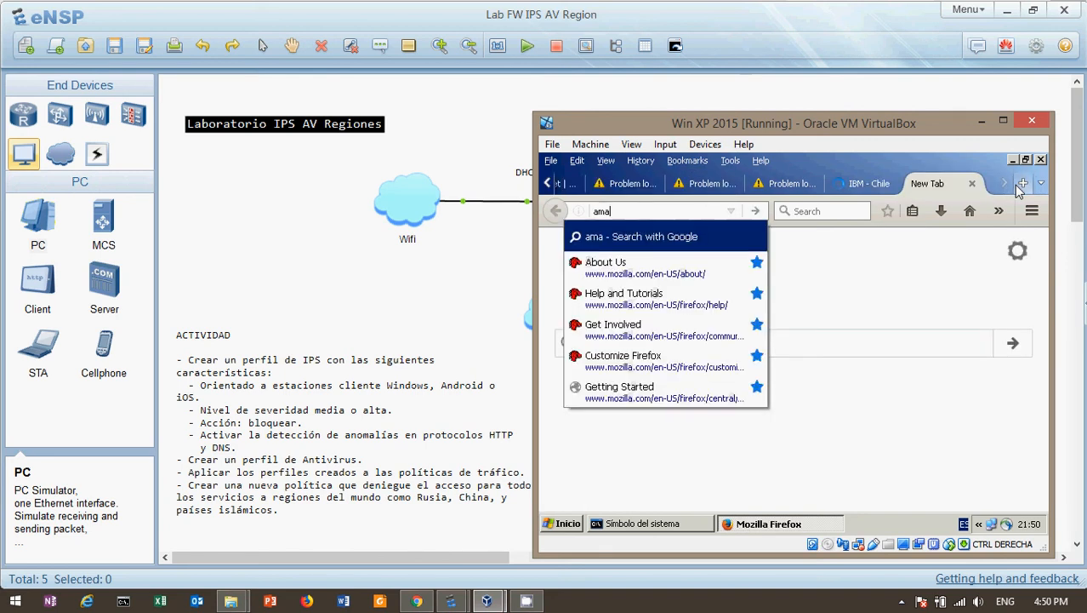
key(Return)
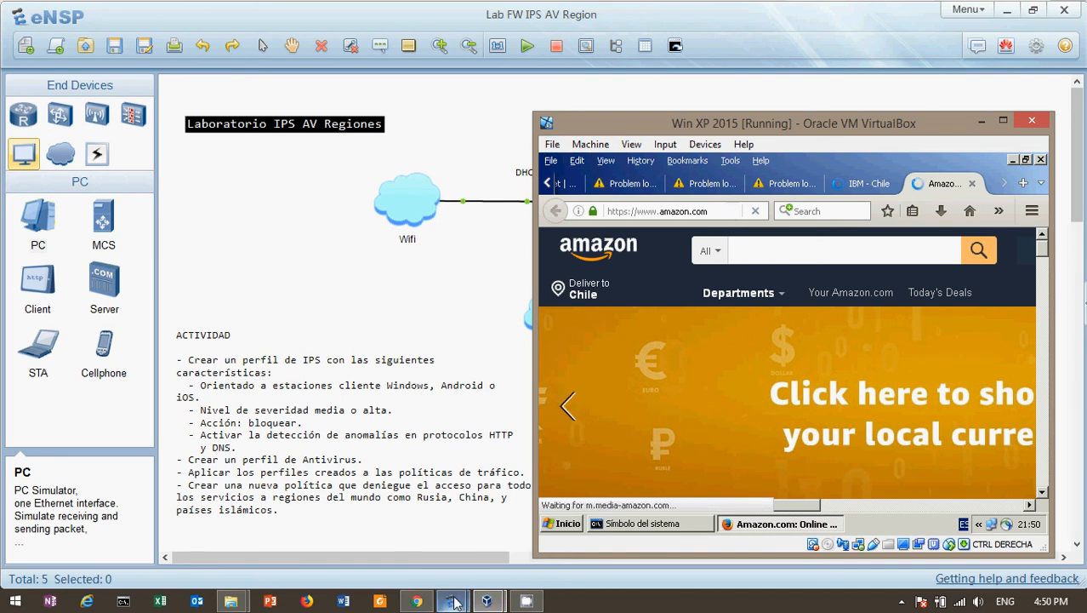
Step: Disable Politica-Paises-Denegados in the firewall's web interface in Chrome and return to the Win XP 2015 virtual machine
click(417, 601)
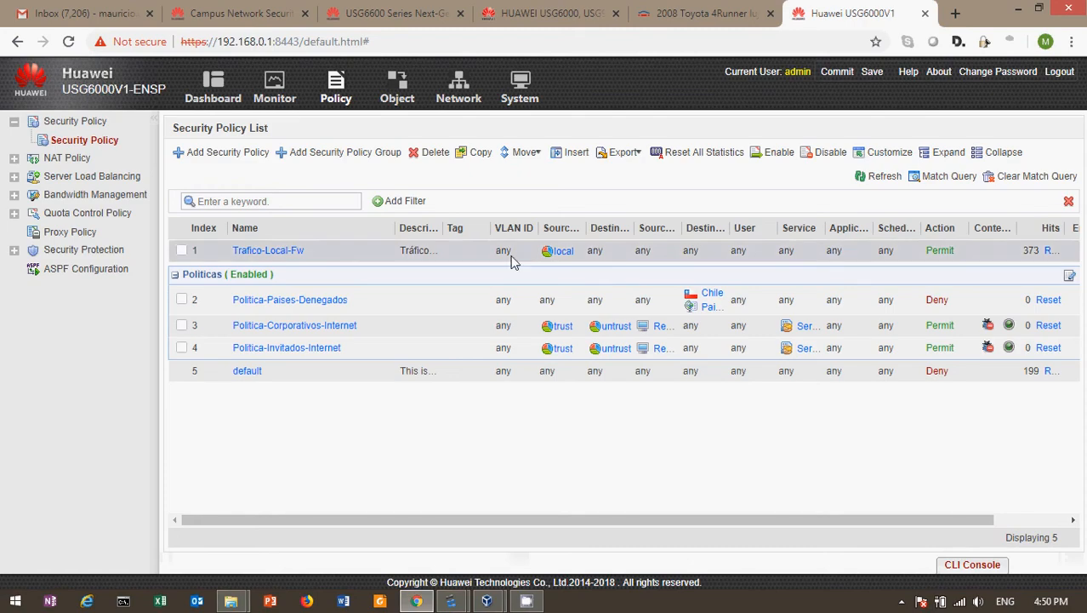
click(182, 300)
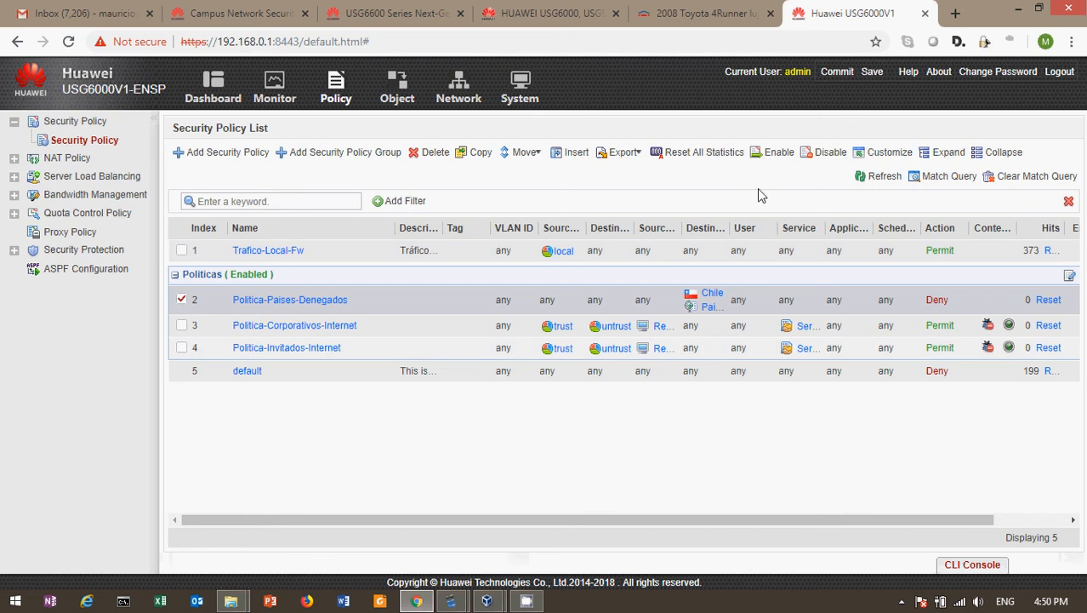
click(826, 156)
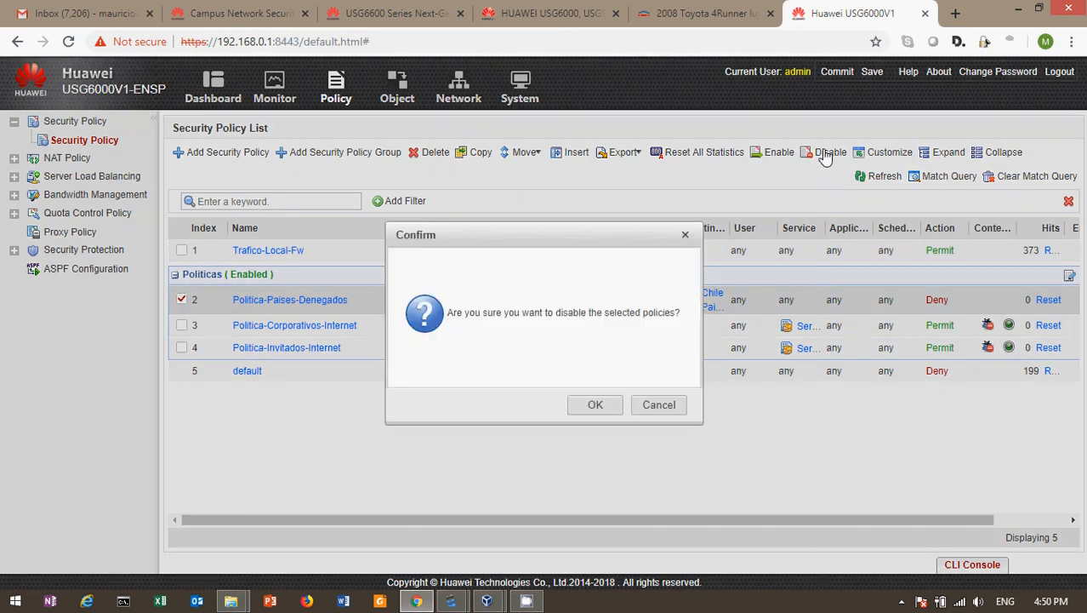
click(597, 406)
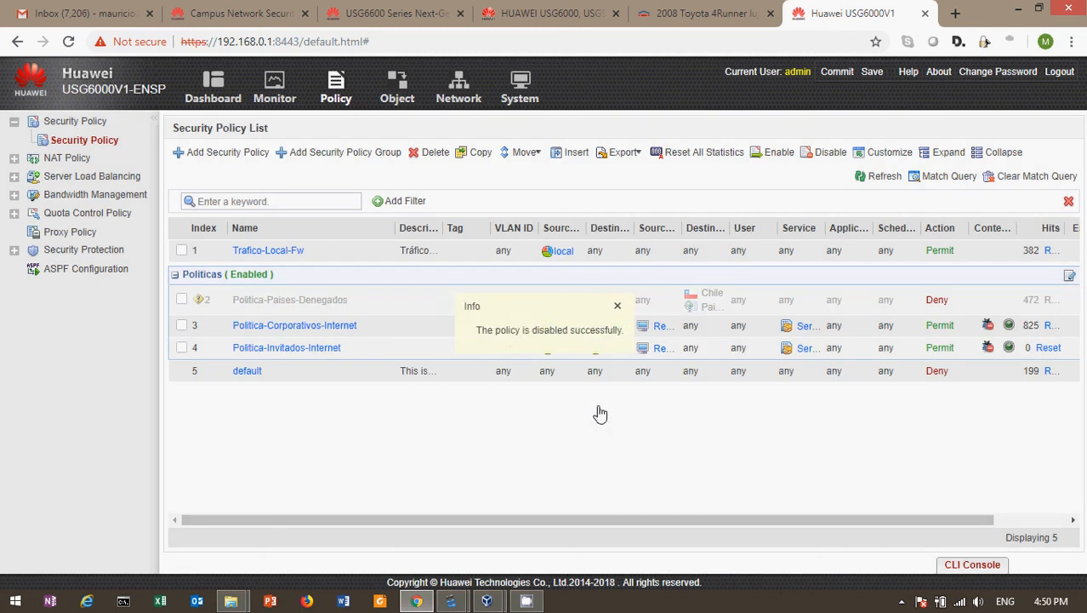
click(490, 602)
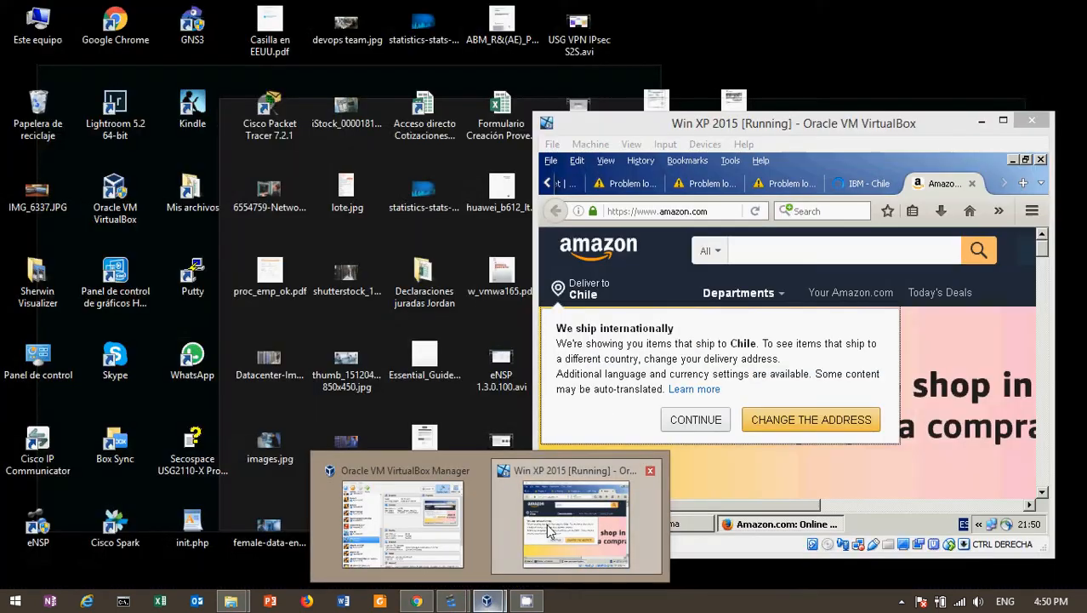
click(575, 511)
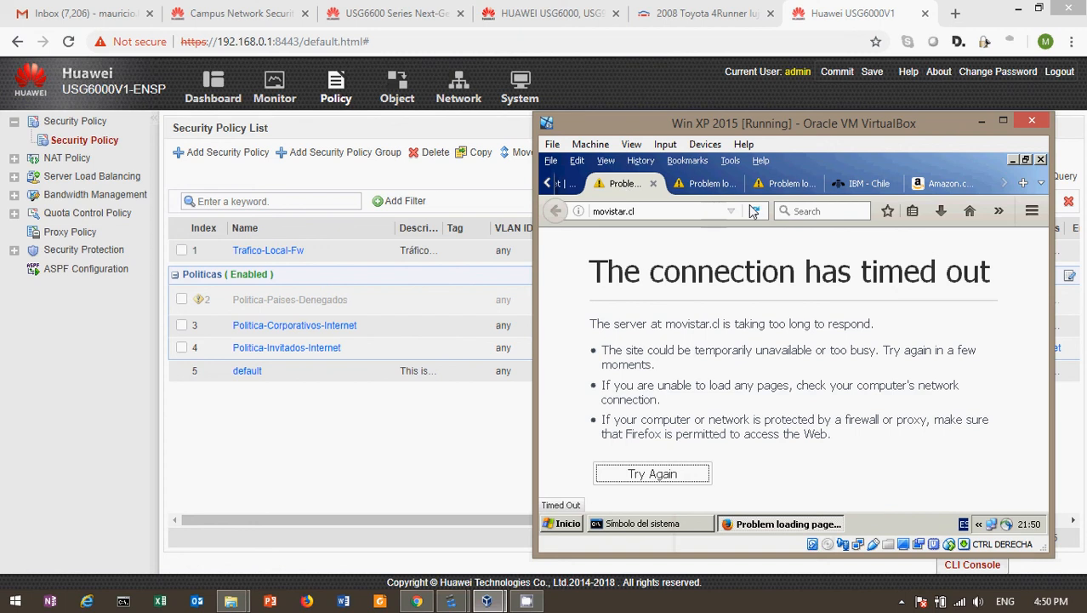
click(754, 212)
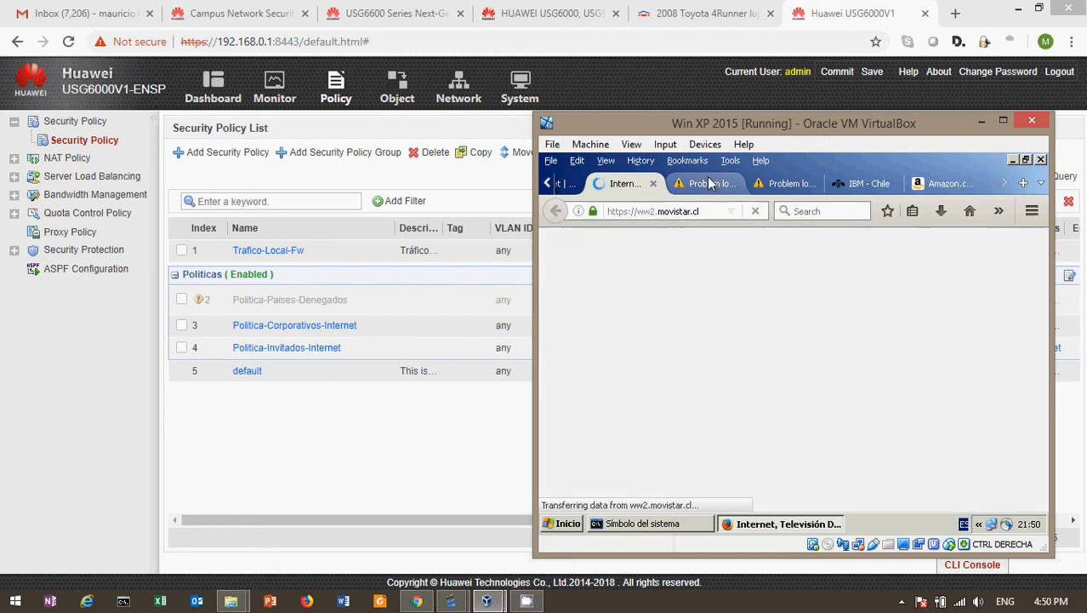
click(709, 184)
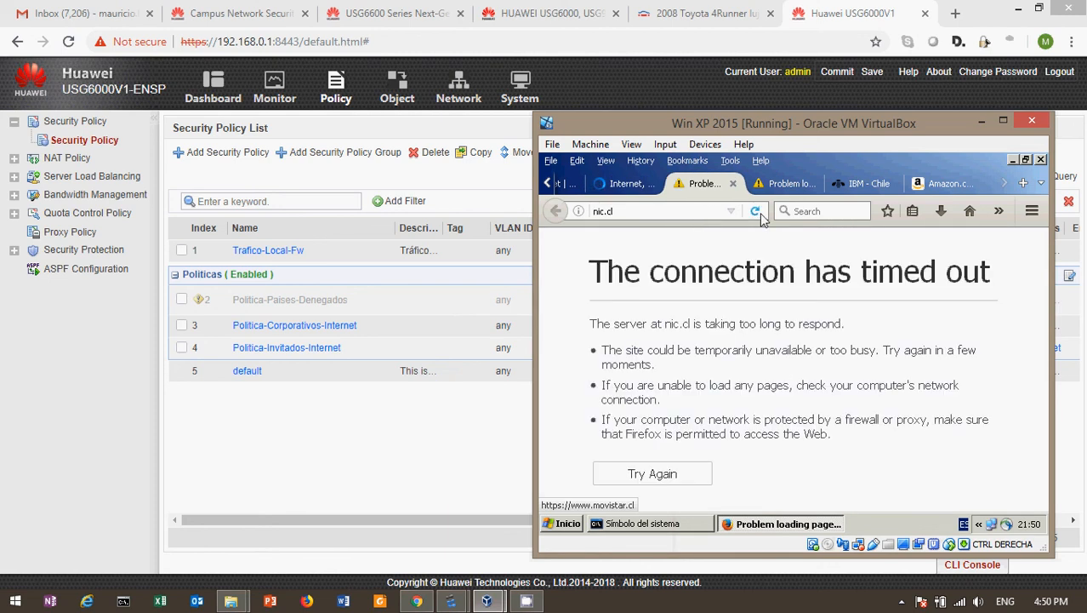
click(759, 214)
click(788, 187)
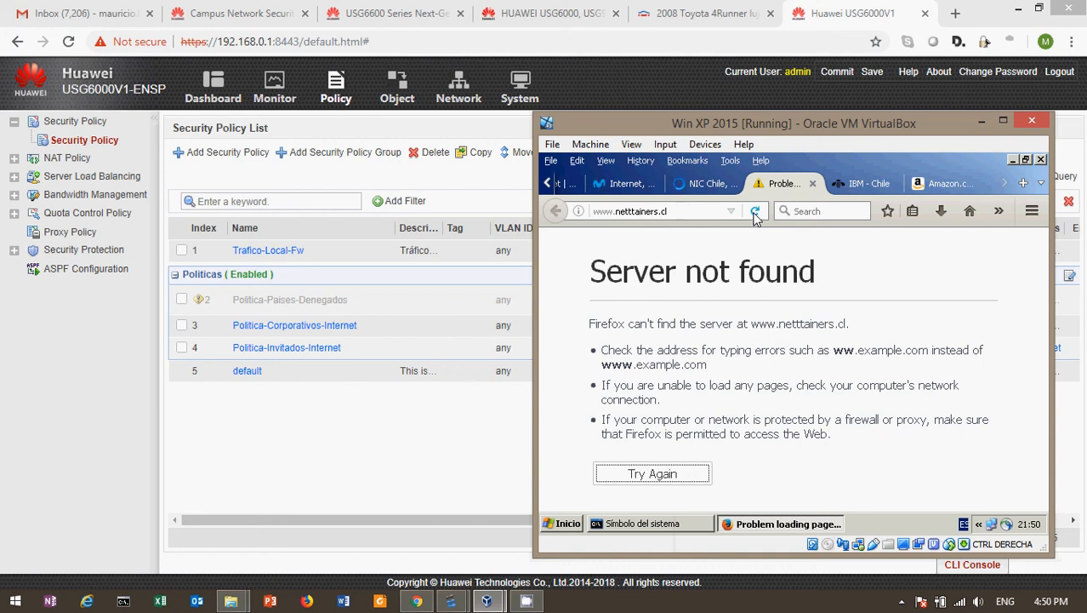
click(701, 185)
click(783, 183)
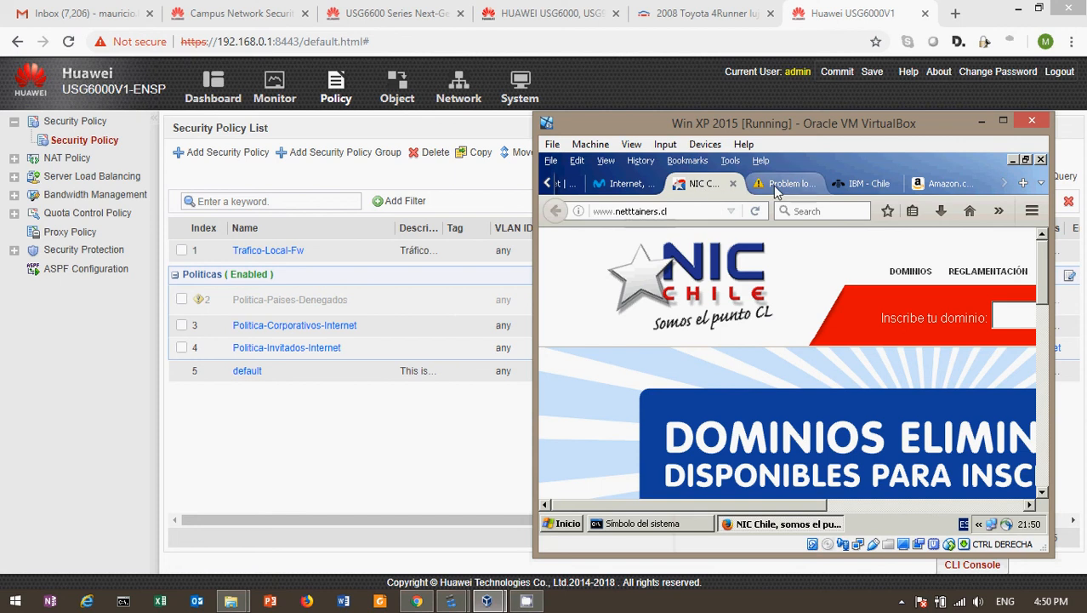
click(692, 212)
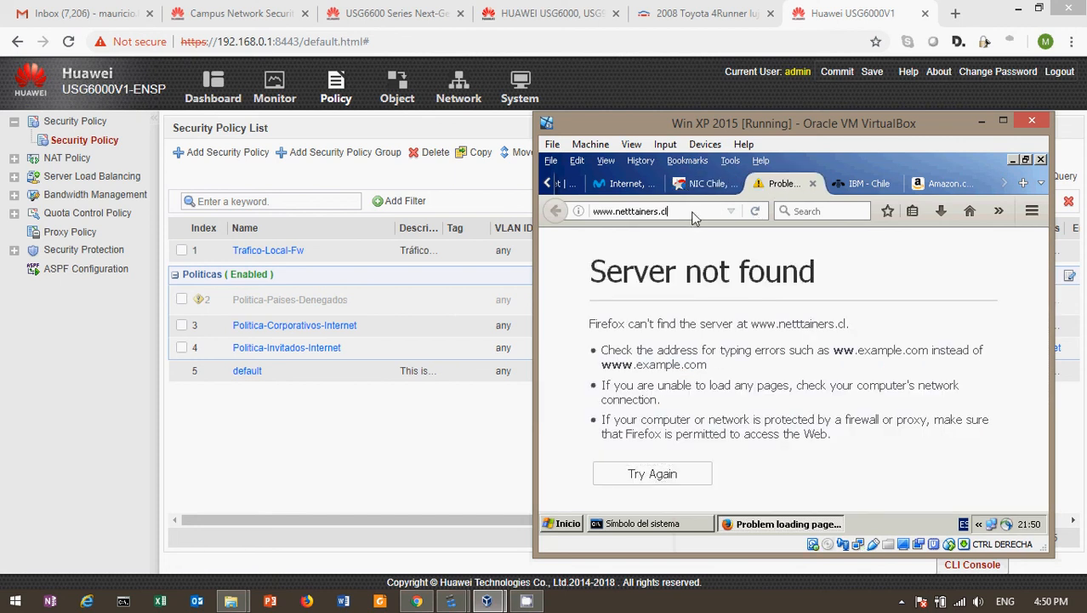
key(Left)
key(Left)
key(Left)
key(Left)
key(Left)
key(Left)
key(BackSpace)
key(Return)
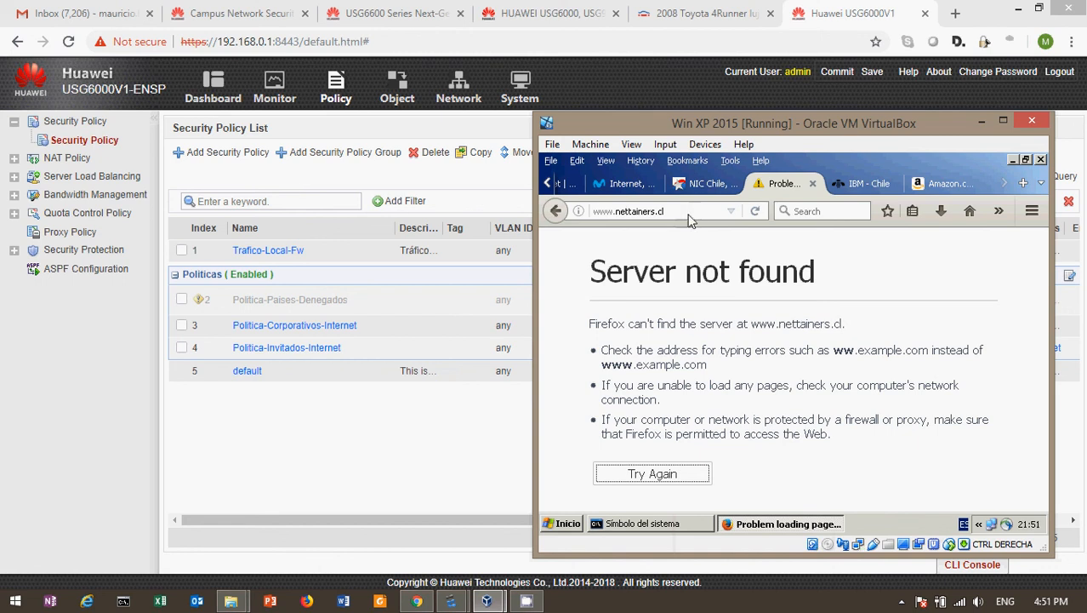
click(695, 214)
key(Left)
key(Left)
key(Left)
key(Left)
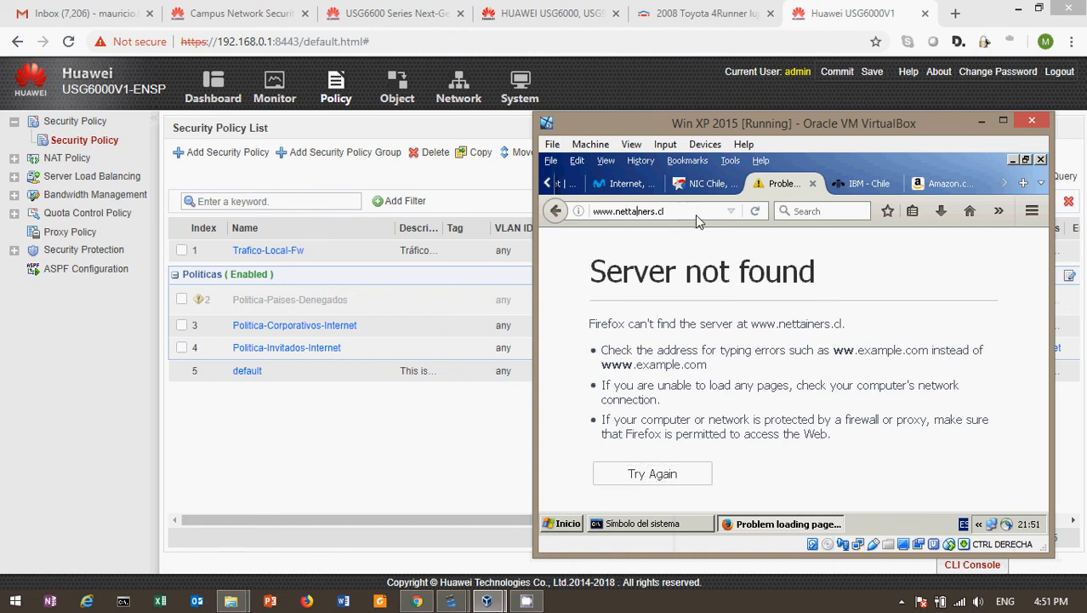
text(r)
key(Return)
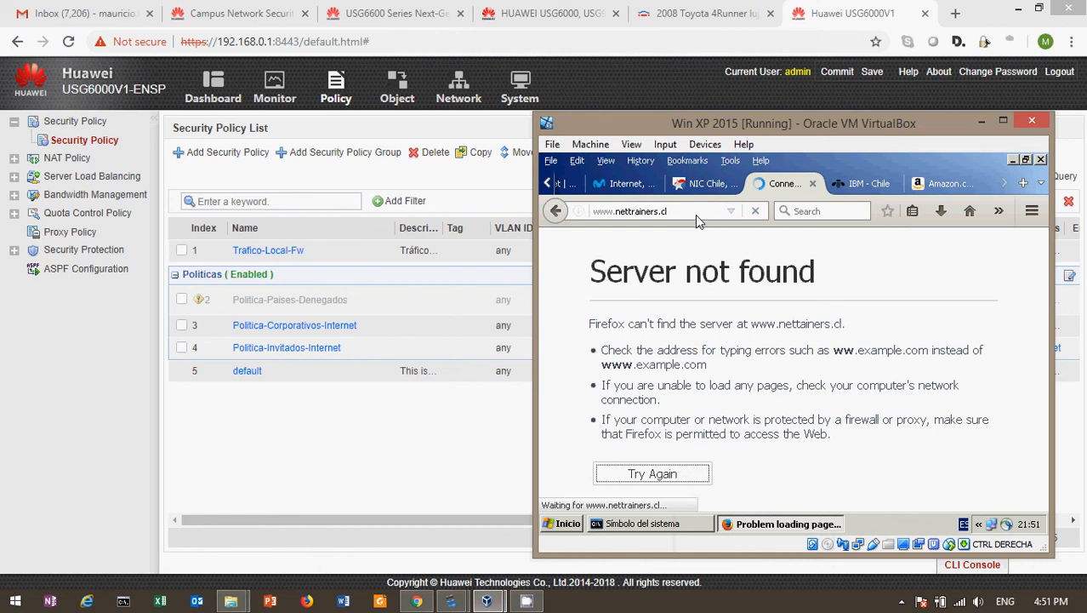
click(696, 186)
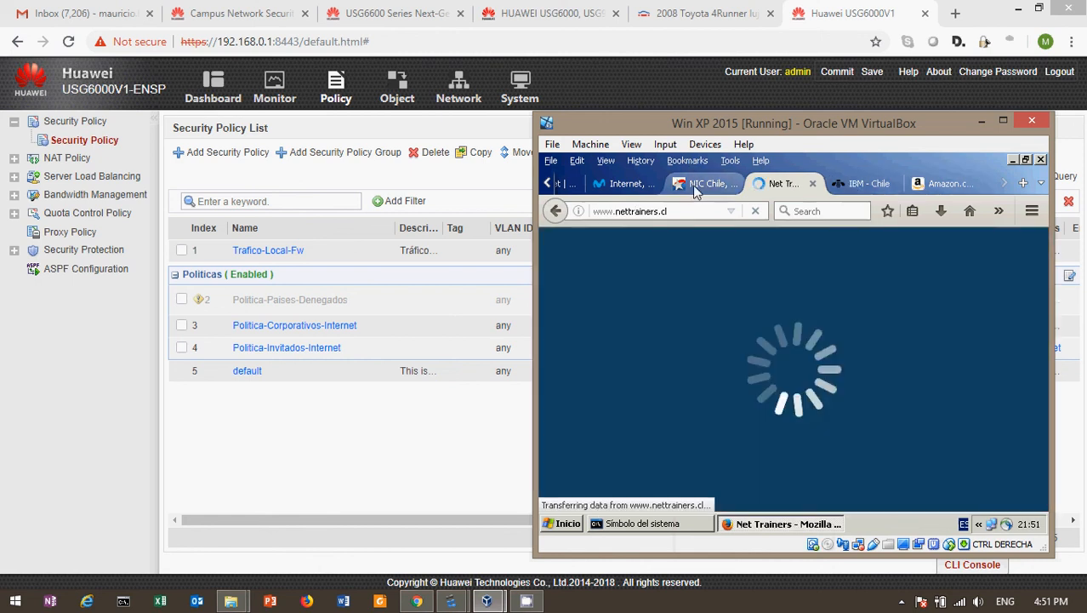
click(627, 183)
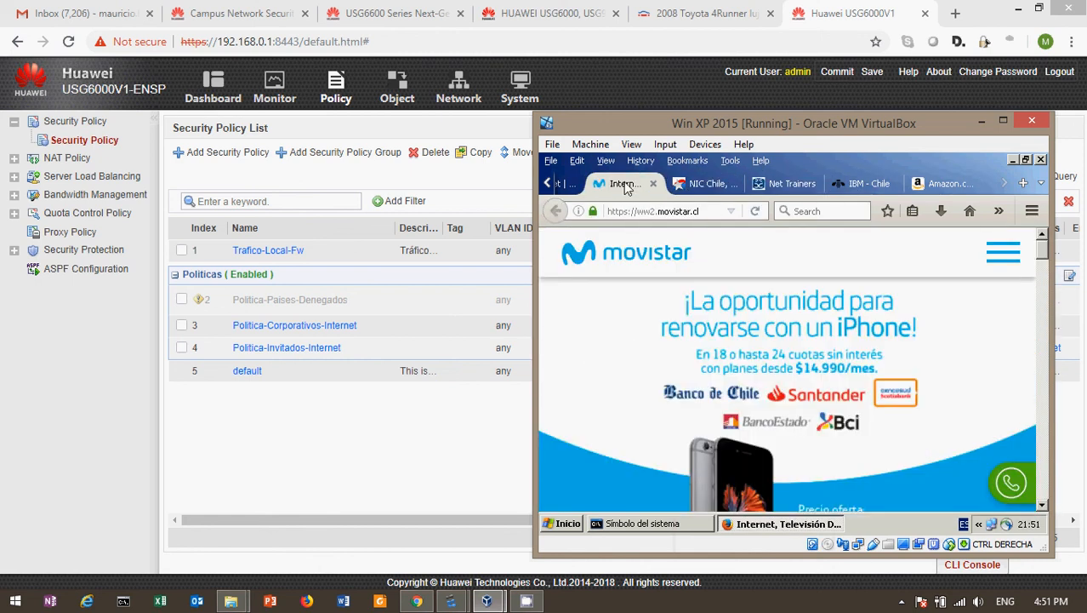
Step: Switch to the firewall's web interface in Chrome and review the hits, enable and destination columns of the security policy list
click(417, 441)
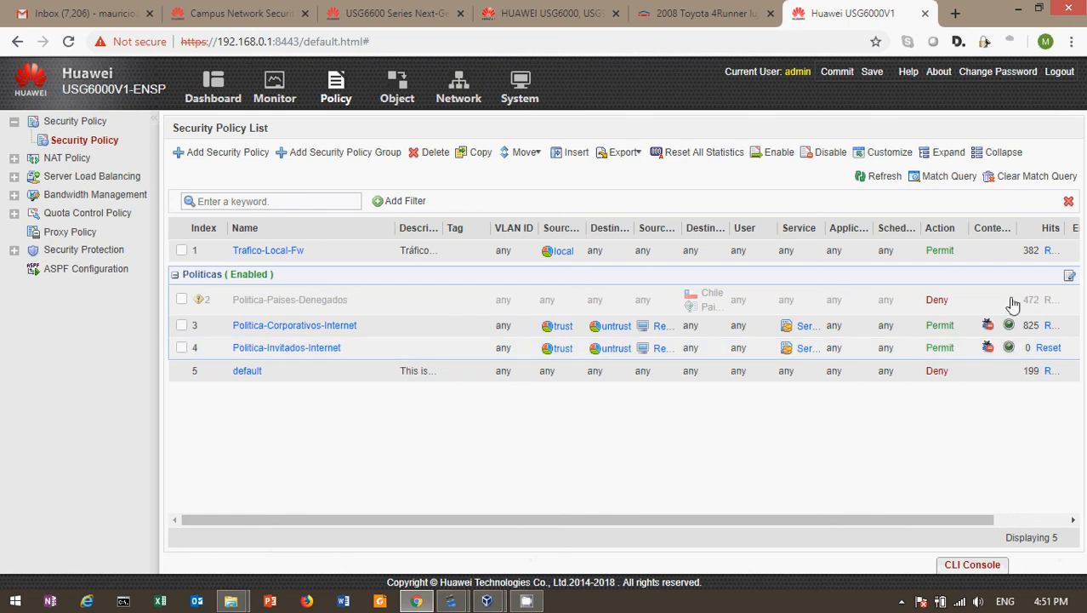
drag(687, 520, 720, 522)
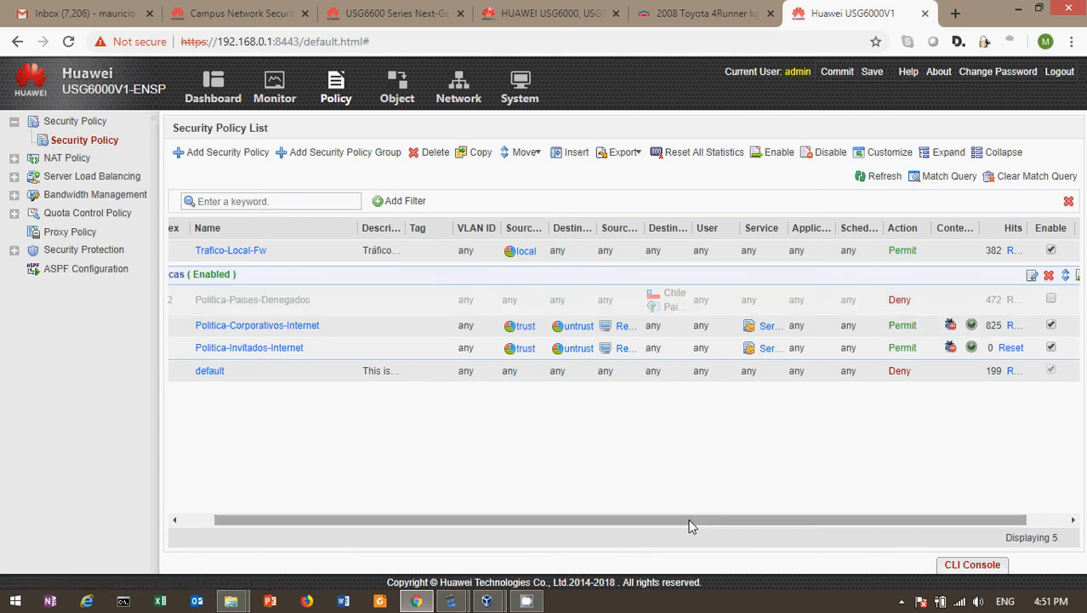
drag(689, 524, 537, 532)
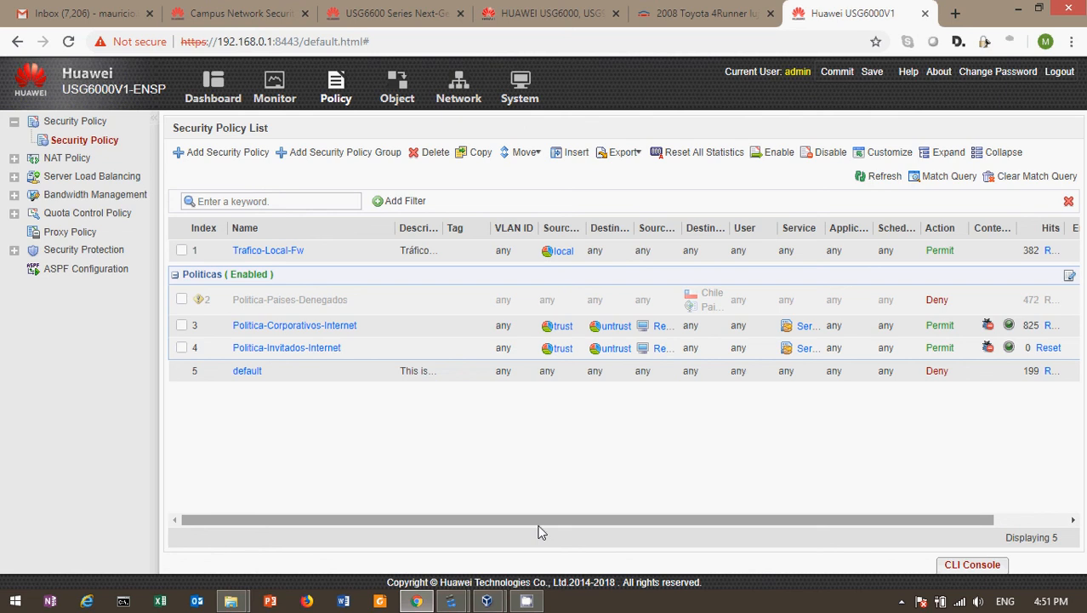
mouse_move(705, 305)
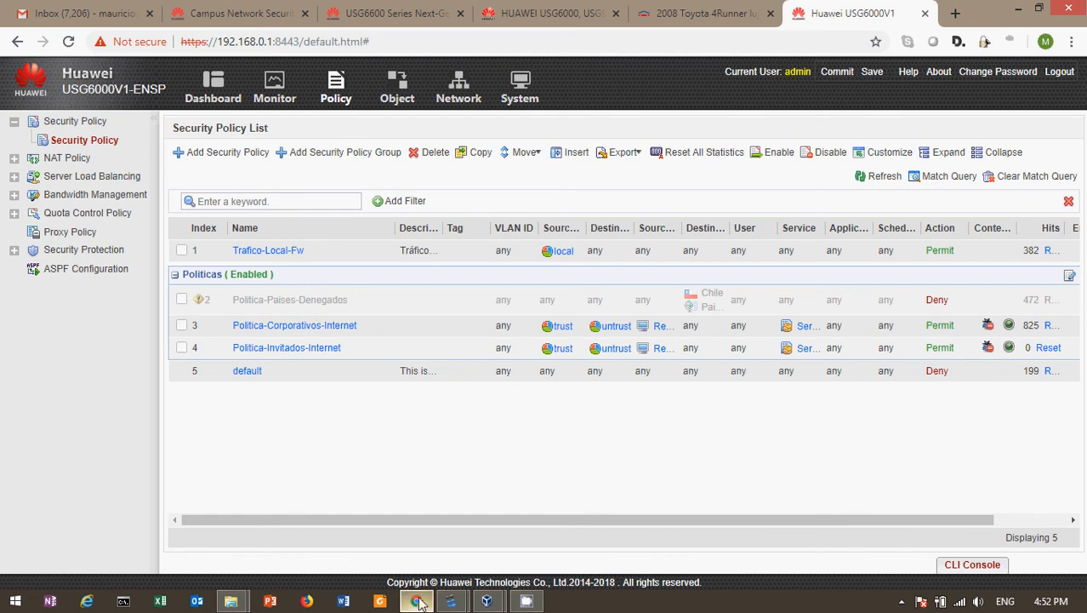
Step: Switch to the eNSP window showing the Lab FW IPS AV Region topology and its activity list
mouse_move(455, 600)
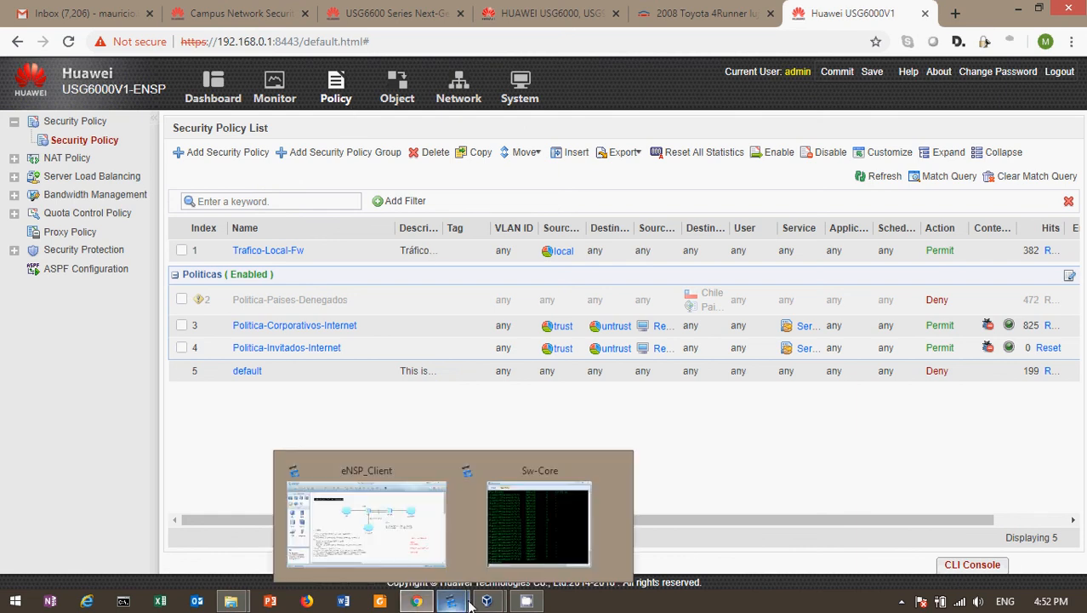
click(324, 519)
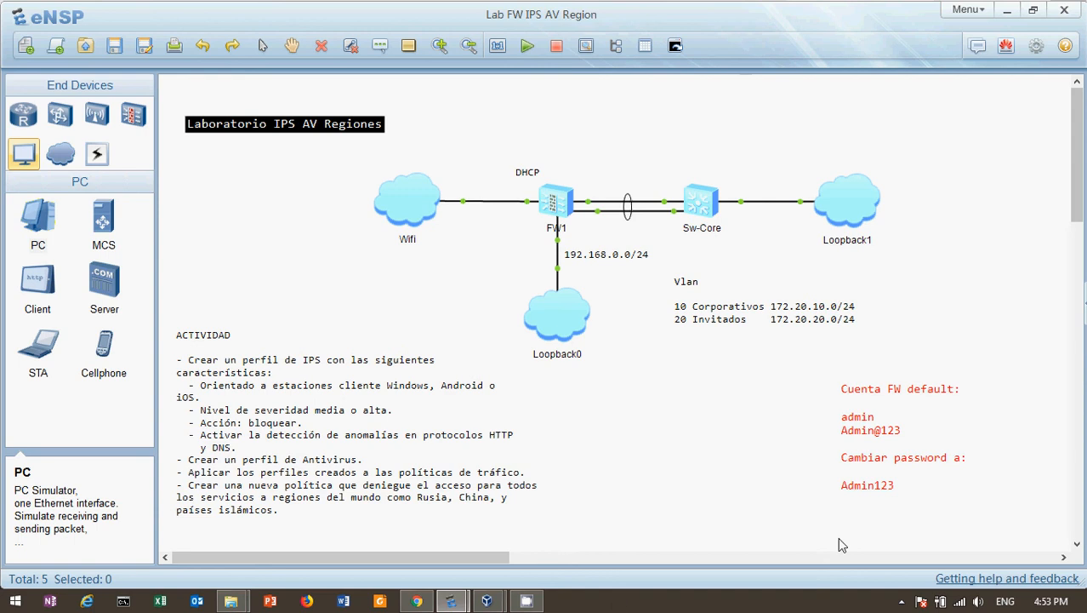
click(902, 601)
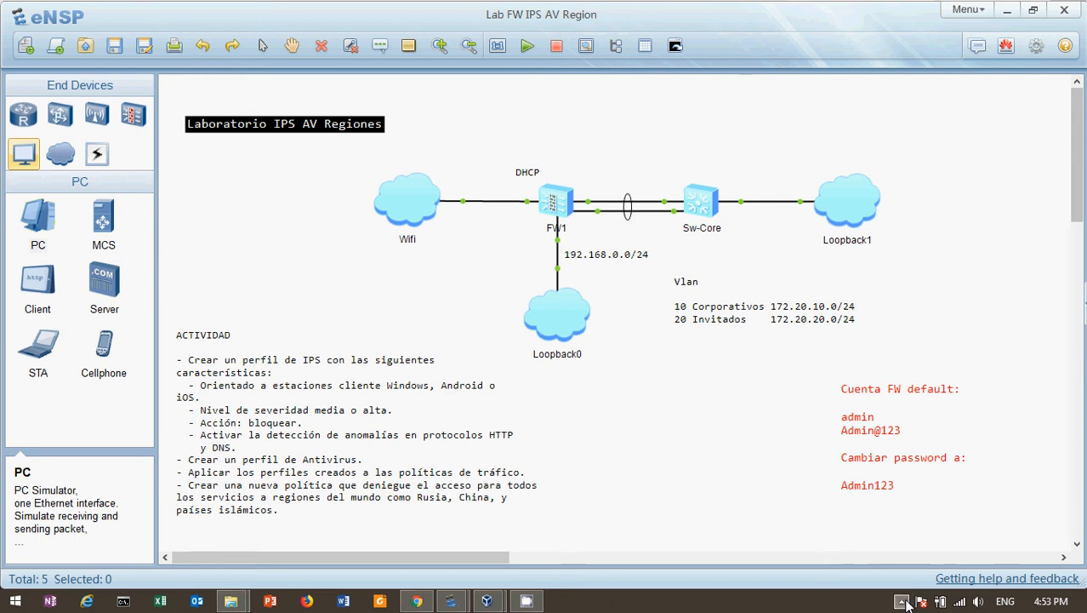